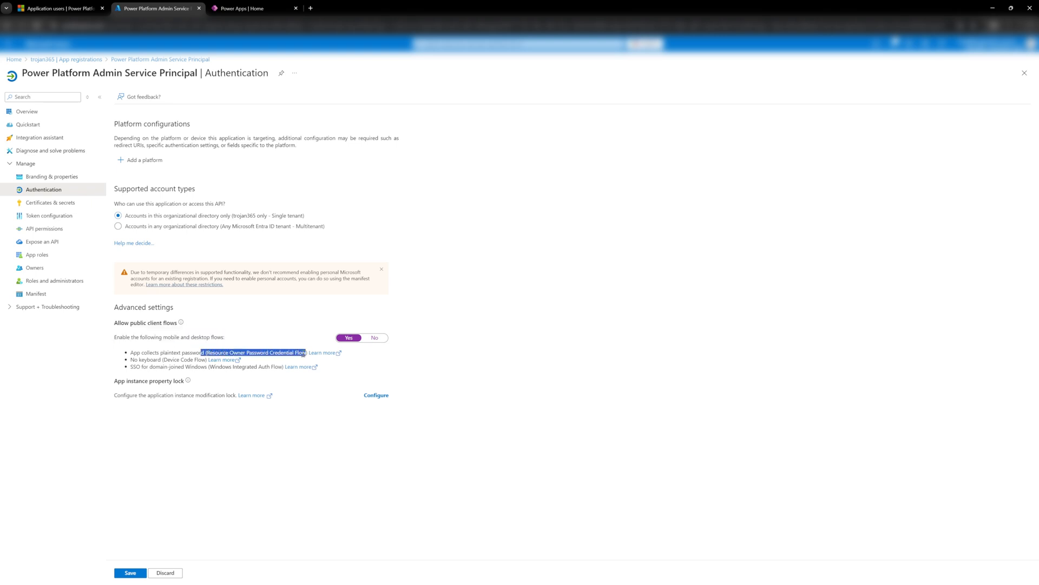
Save the Power Platform Admin Service Principal's authentication settings with public client flows enabled.
{"action": "left_click", "coordinate": [298, 451]}
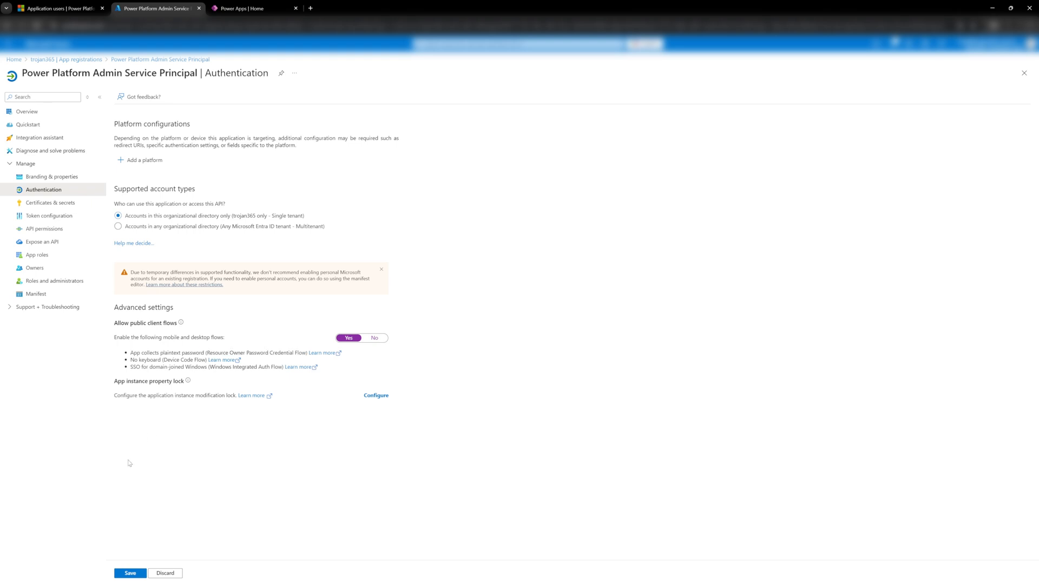
{"action": "left_click", "coordinate": [130, 572]}
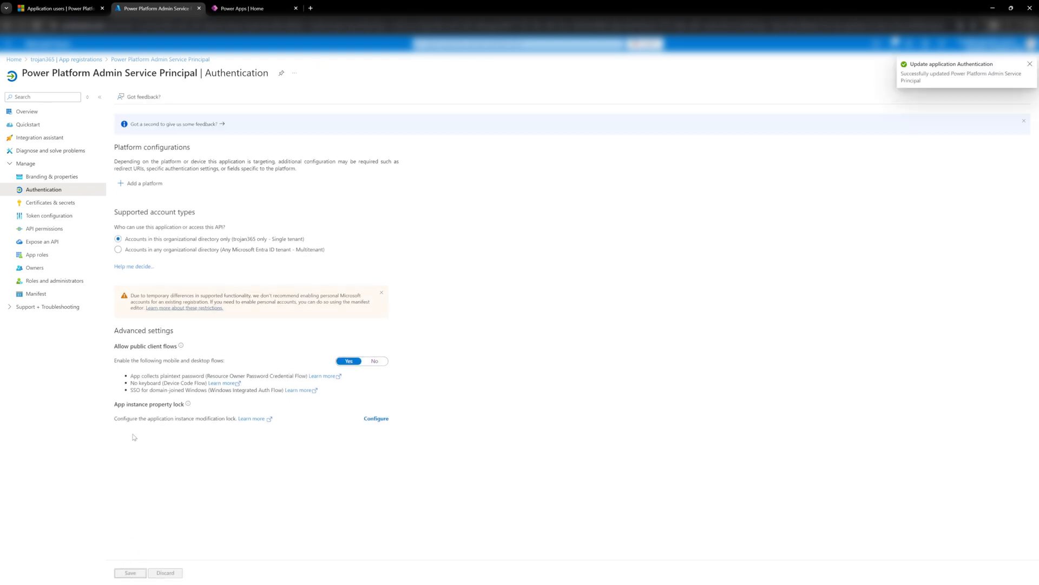
Add the delegated User permission of the PowerApps Service API to the app registration and grant admin consent for trojan365.
{"action": "left_click", "coordinate": [42, 229]}
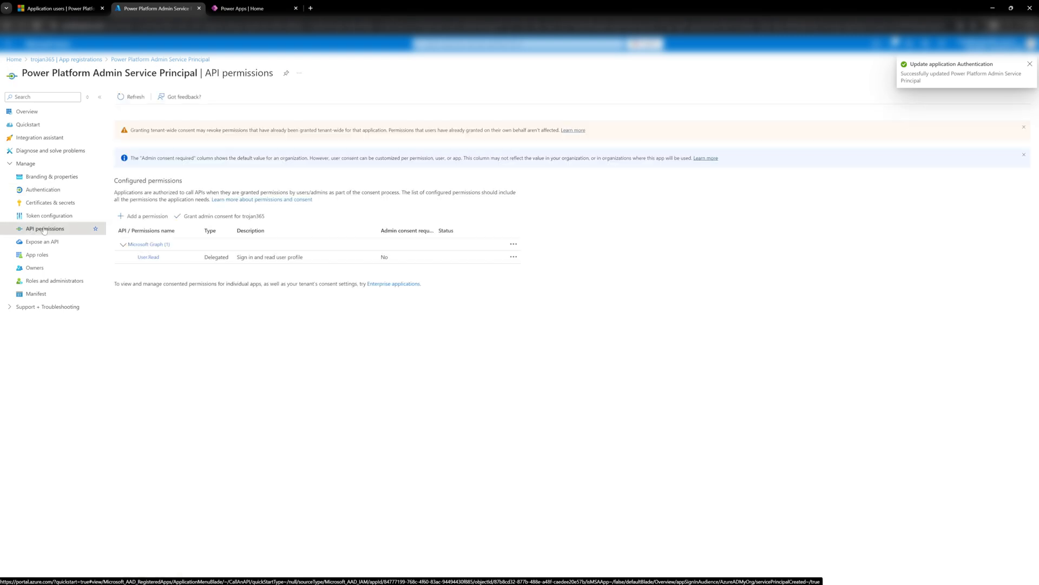
{"action": "left_click", "coordinate": [156, 219]}
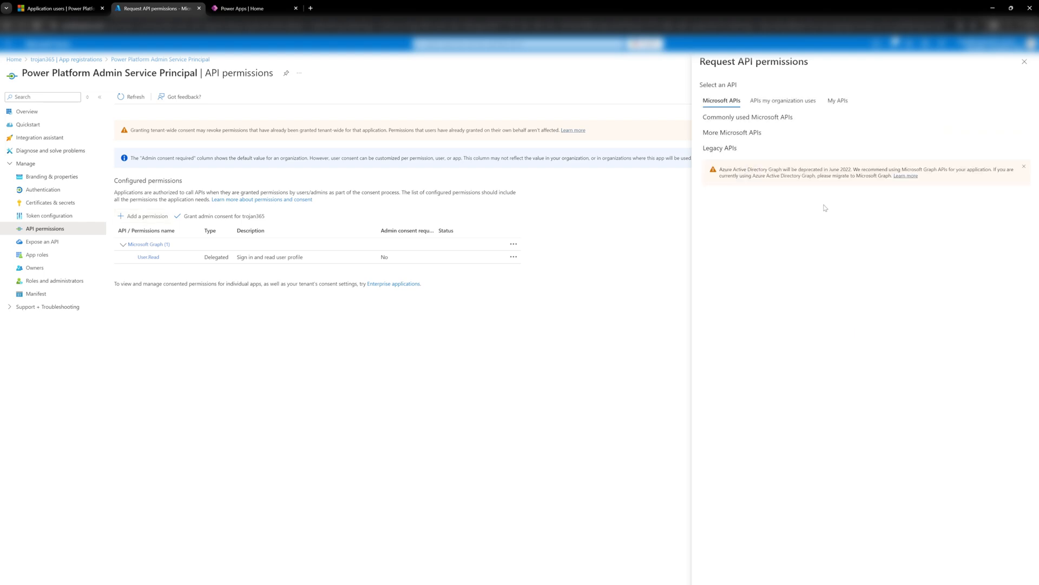
{"action": "left_click", "coordinate": [771, 103]}
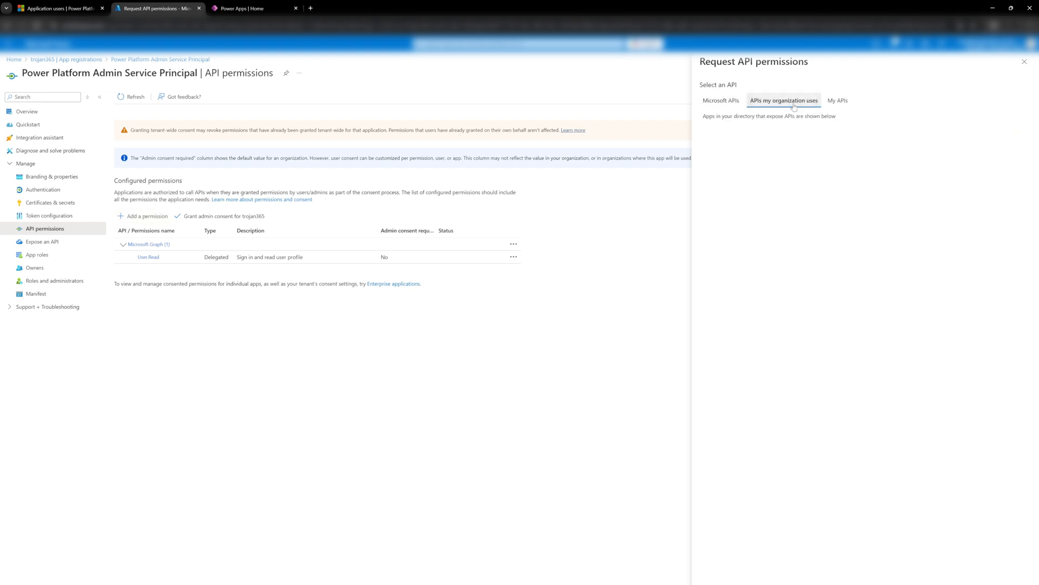
{"action": "left_click", "coordinate": [774, 132]}
{"action": "type", "text": "Power"}
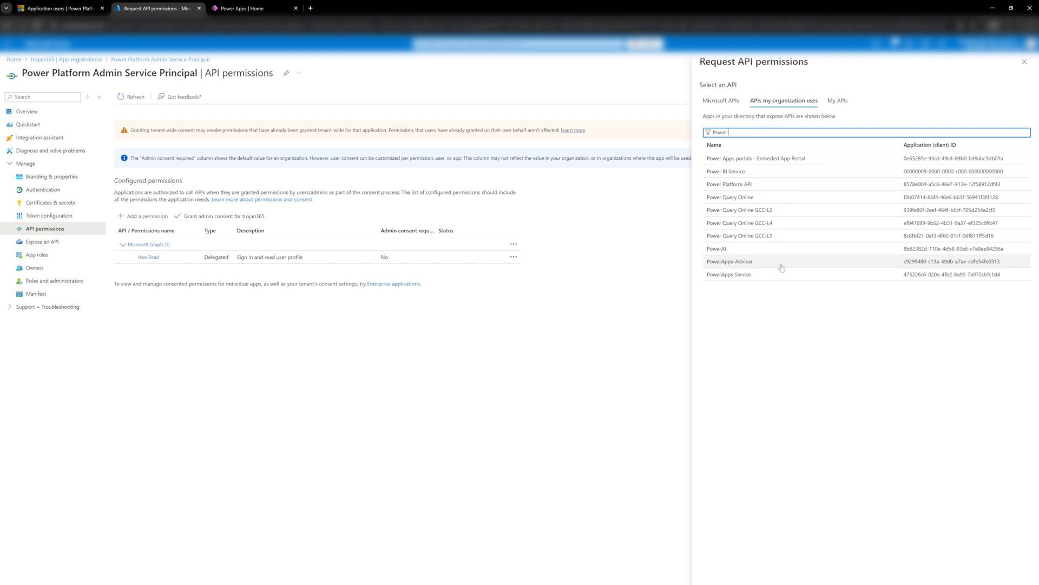
{"action": "left_click", "coordinate": [757, 275]}
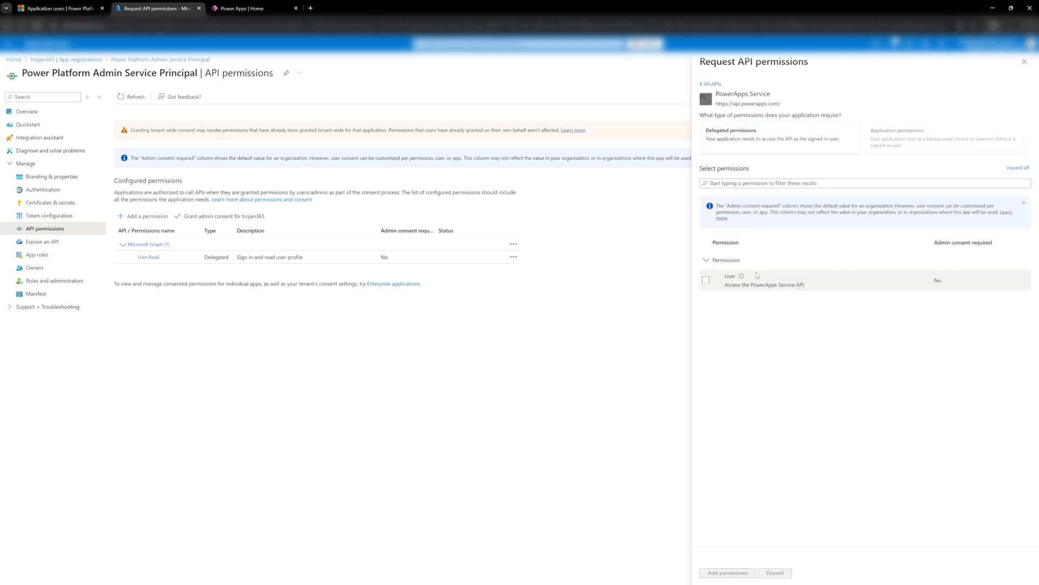
{"action": "left_click", "coordinate": [706, 280]}
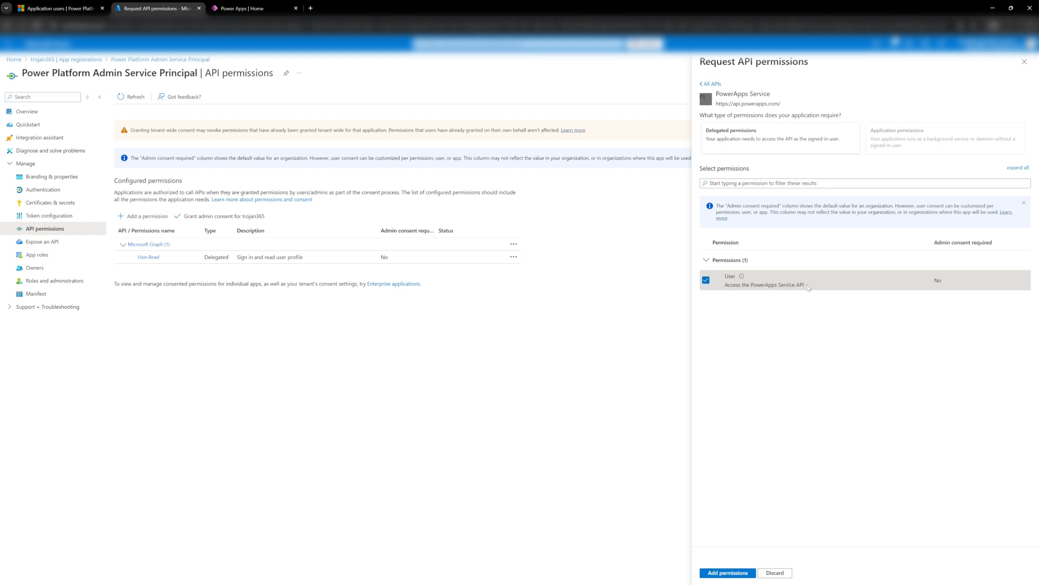
{"action": "left_click", "coordinate": [725, 573]}
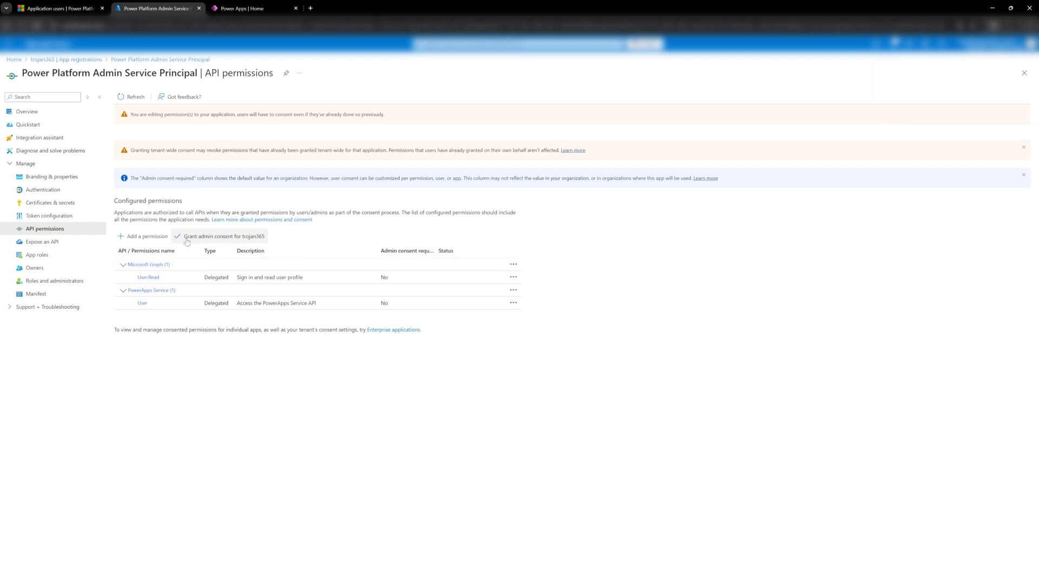
{"action": "left_click", "coordinate": [216, 238]}
{"action": "left_click", "coordinate": [130, 148]}
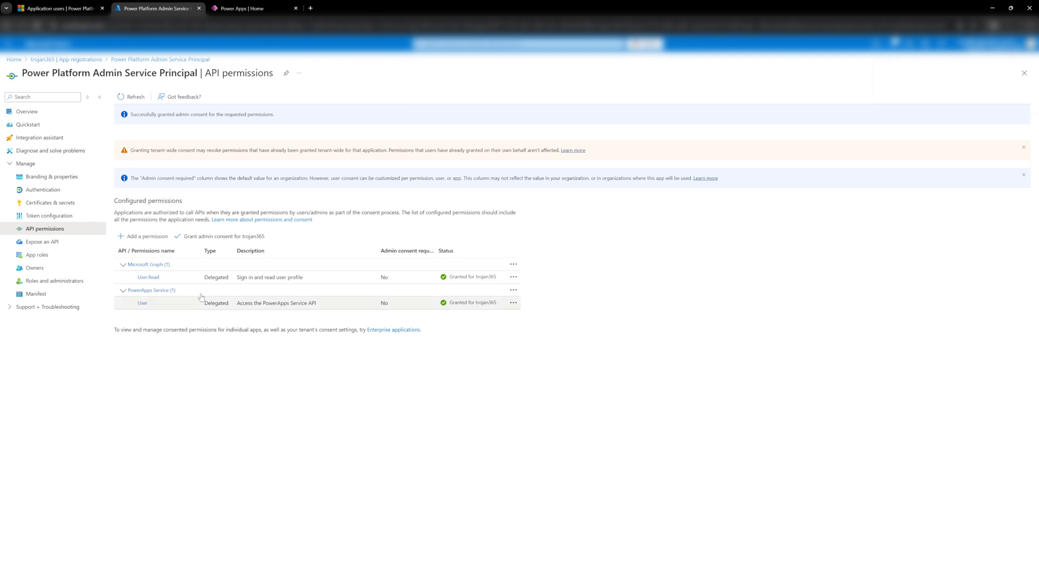
Add a client secret with a custom expiry, start and end dates both 08/22/2024, and copy the secret's value.
{"action": "left_click", "coordinate": [30, 205]}
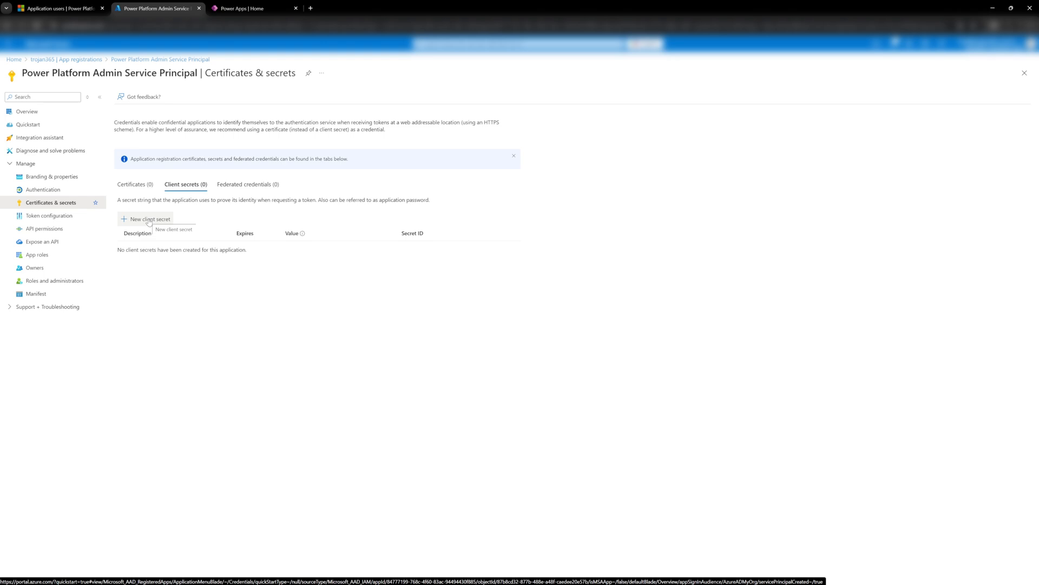
{"action": "left_click", "coordinate": [149, 220]}
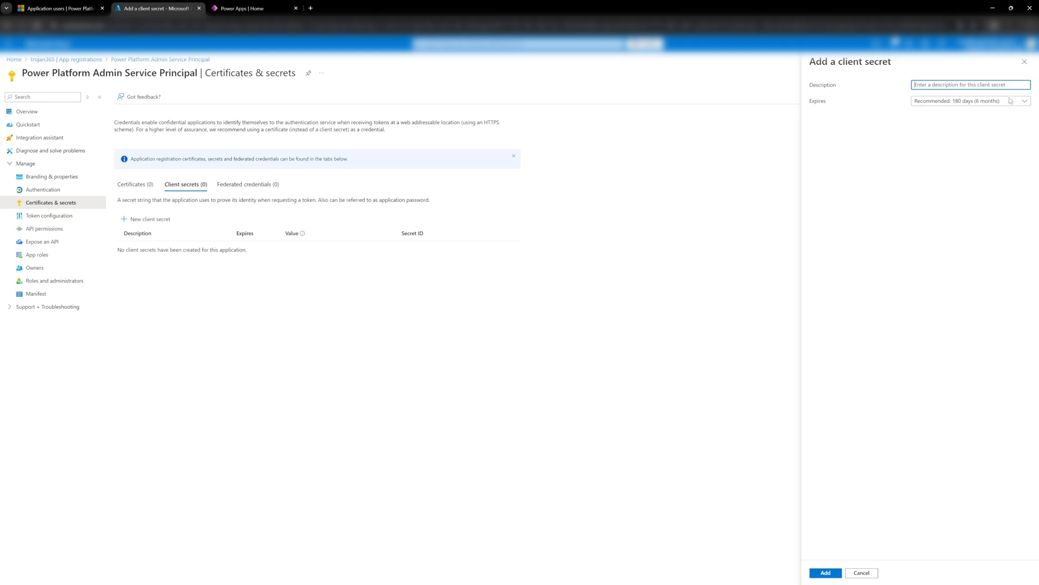
{"action": "left_click", "coordinate": [1010, 102]}
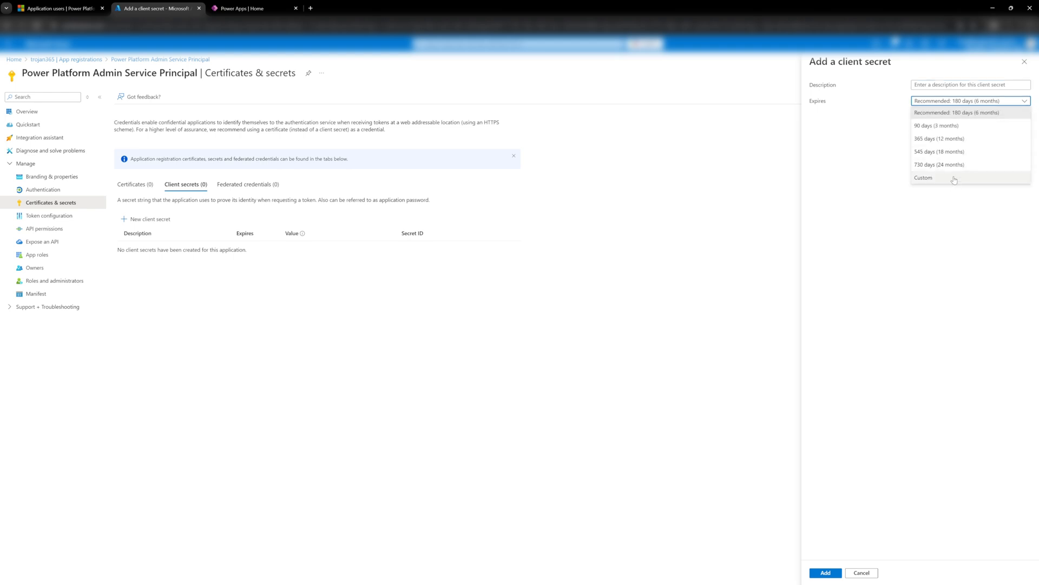
{"action": "left_click", "coordinate": [953, 178]}
{"action": "left_click", "coordinate": [1025, 117]}
{"action": "left_click", "coordinate": [999, 182]}
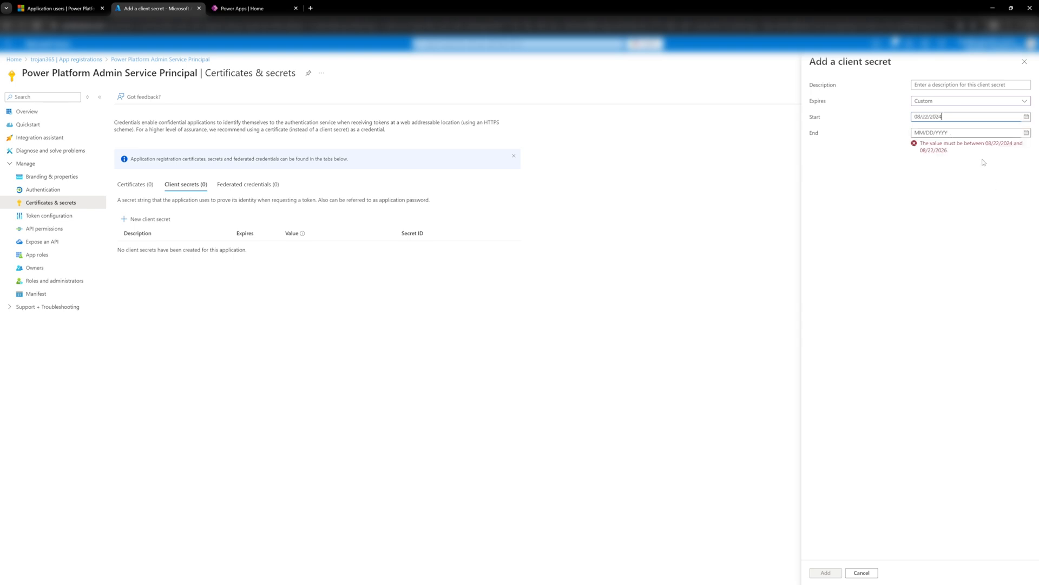
{"action": "left_click", "coordinate": [1026, 133]}
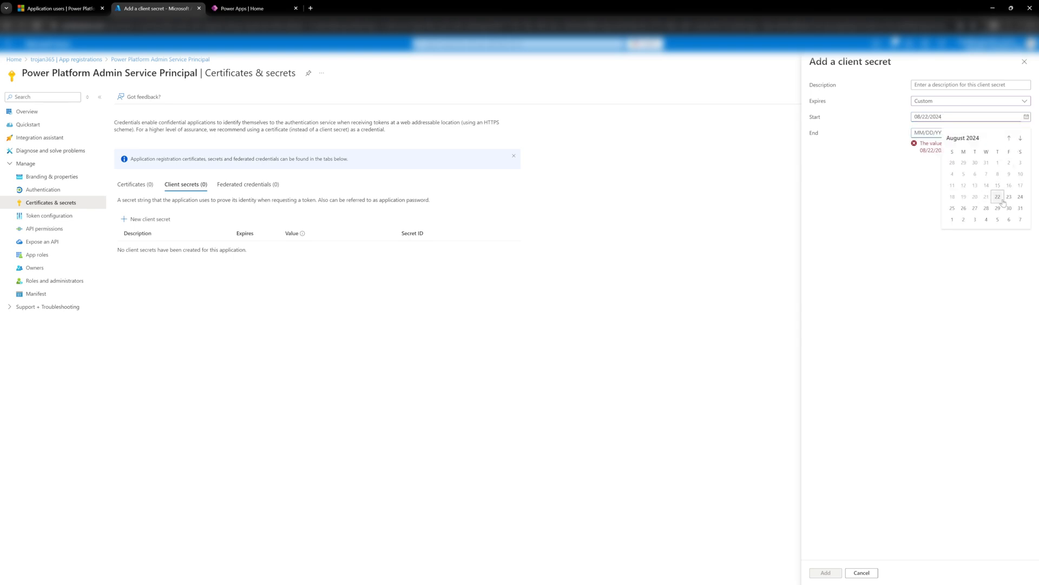
{"action": "left_click", "coordinate": [992, 197]}
{"action": "left_click", "coordinate": [826, 573]}
{"action": "left_click", "coordinate": [825, 573]}
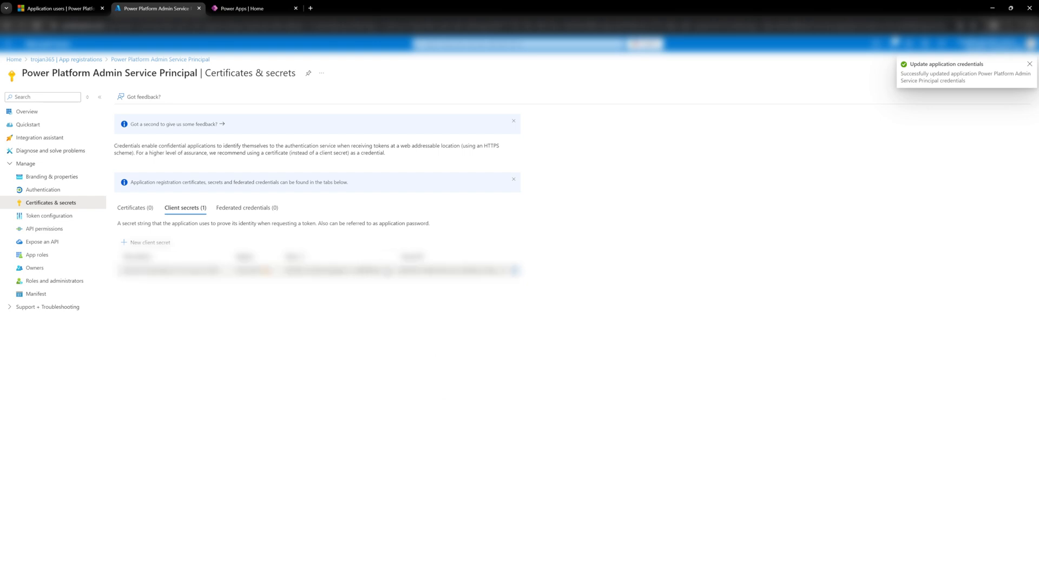
{"action": "left_click", "coordinate": [388, 271]}
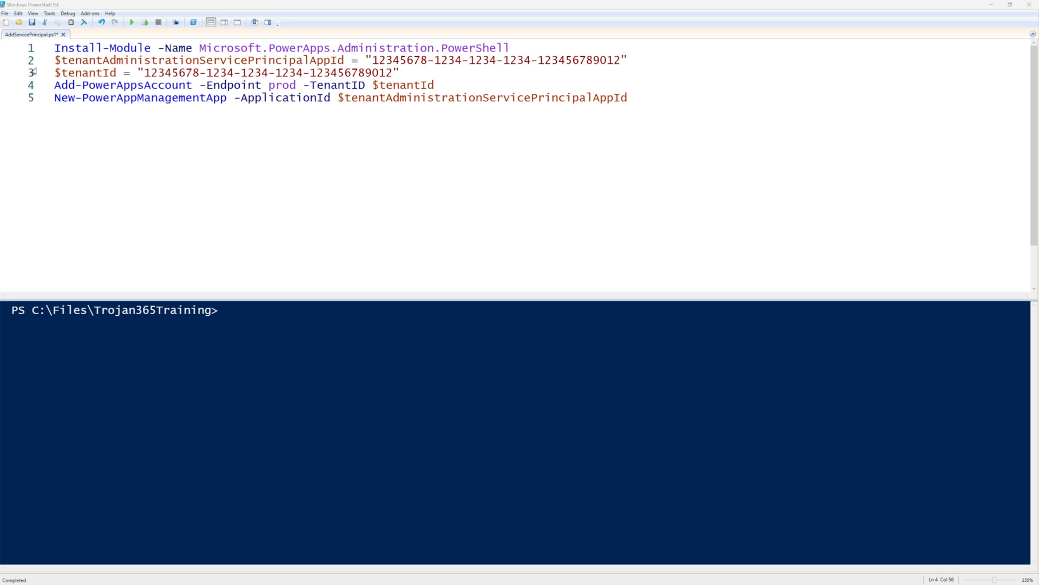
Examine the AddServicePrincipal.ps1 script in PowerShell ISE: the module to install, application ID and tenant ID variables, and the account and management app commands.
{"action": "left_click_drag", "start_coordinate": [54, 60], "coordinate": [56, 98]}
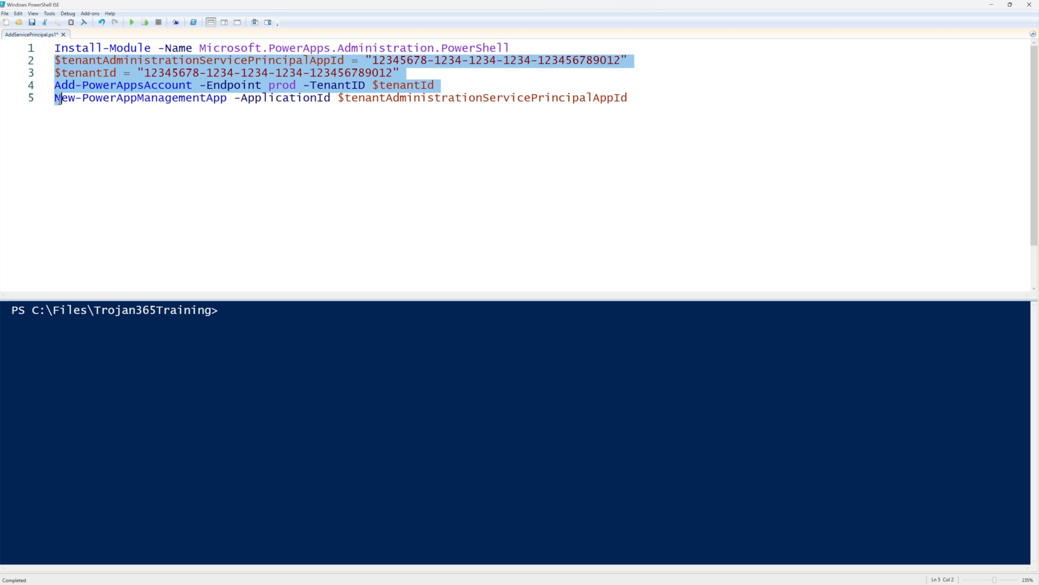
{"action": "left_click", "coordinate": [58, 98]}
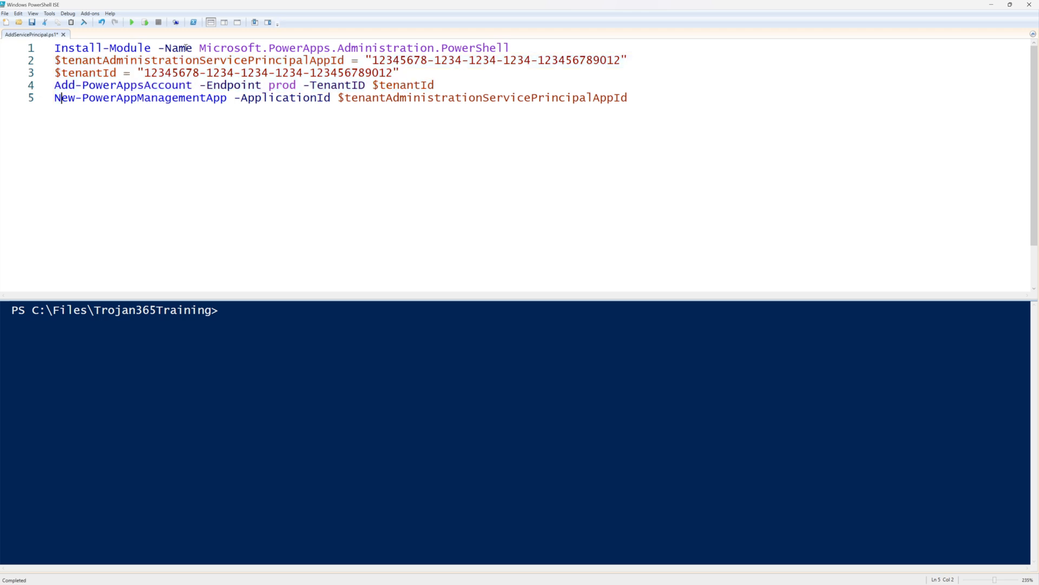
{"action": "left_click_drag", "start_coordinate": [199, 48], "coordinate": [519, 42]}
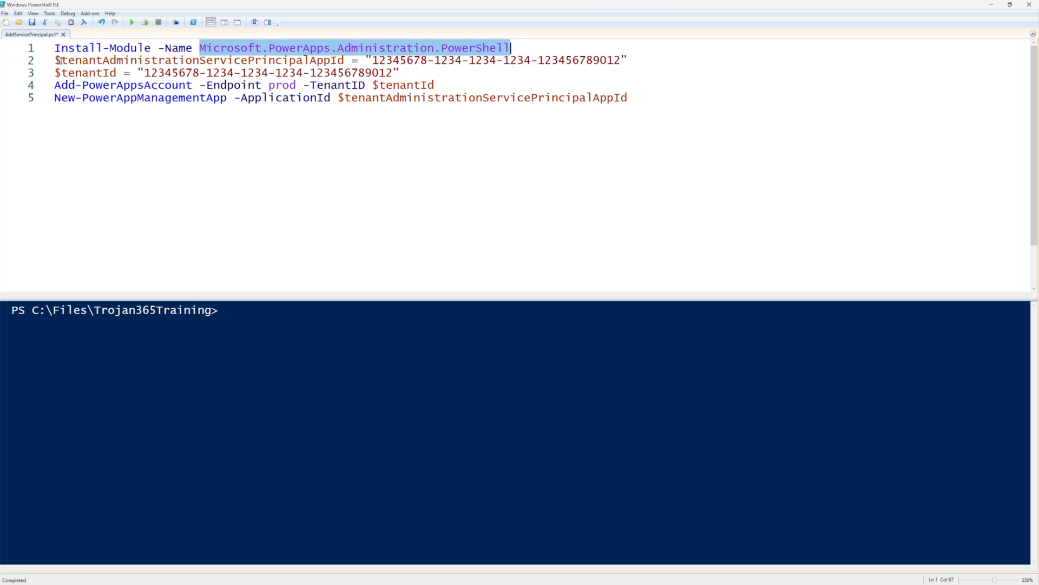
{"action": "left_click_drag", "start_coordinate": [55, 60], "coordinate": [623, 66]}
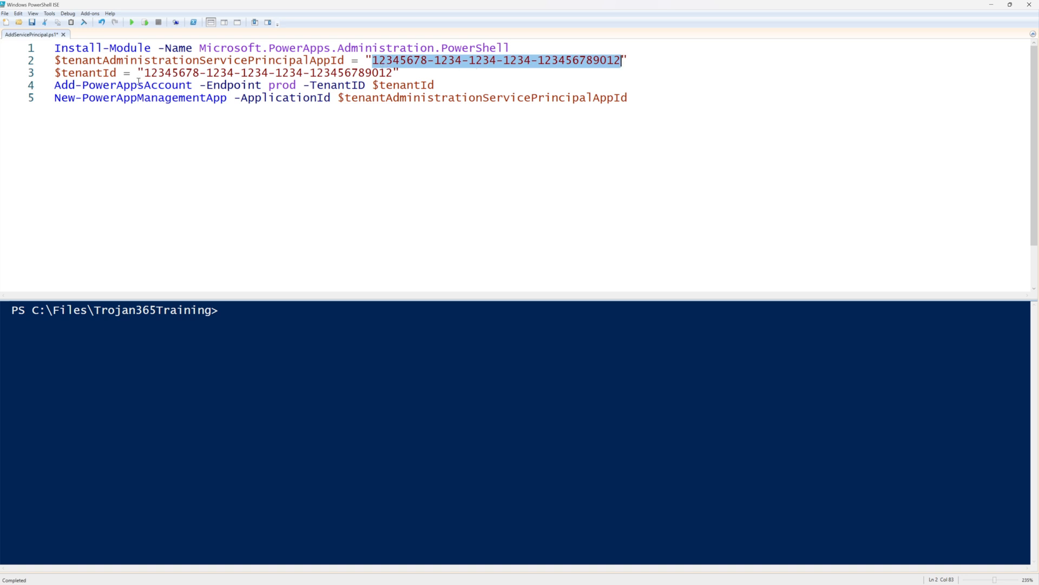
{"action": "left_click_drag", "start_coordinate": [144, 73], "coordinate": [394, 73]}
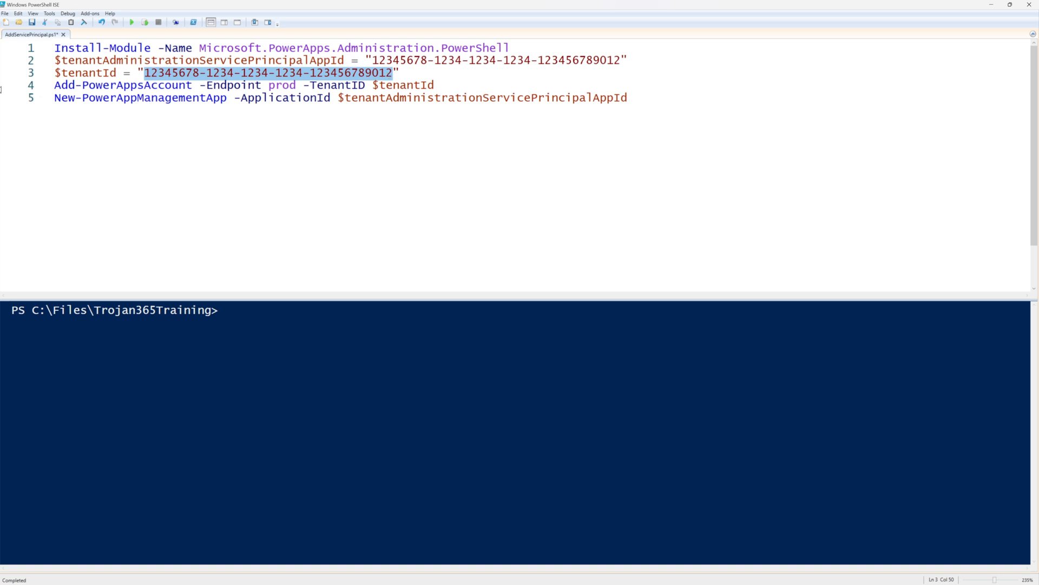
{"action": "left_click", "coordinate": [88, 85]}
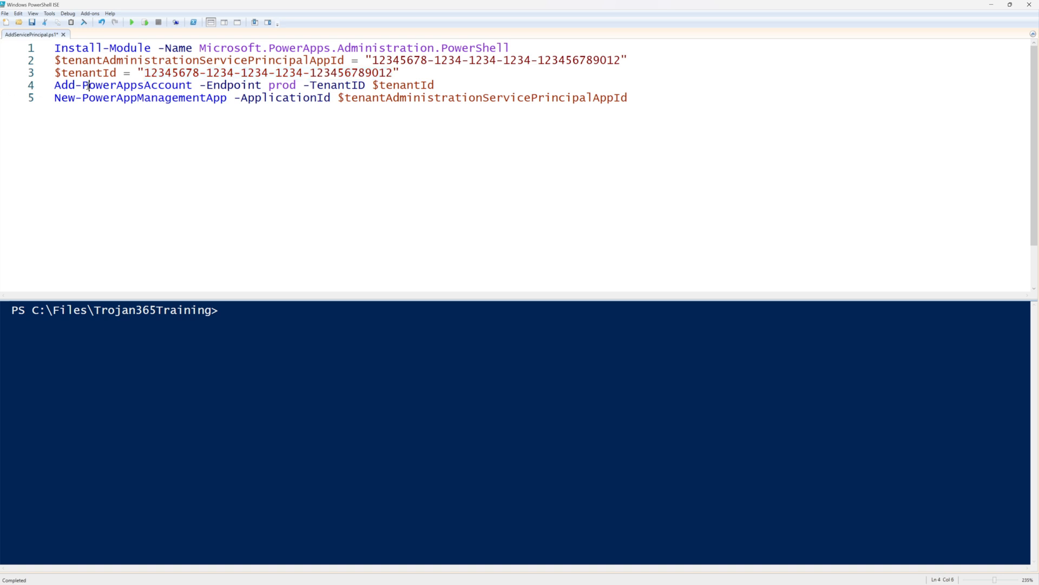
{"action": "left_click", "coordinate": [275, 85]}
{"action": "left_click_drag", "start_coordinate": [380, 86], "coordinate": [444, 86]}
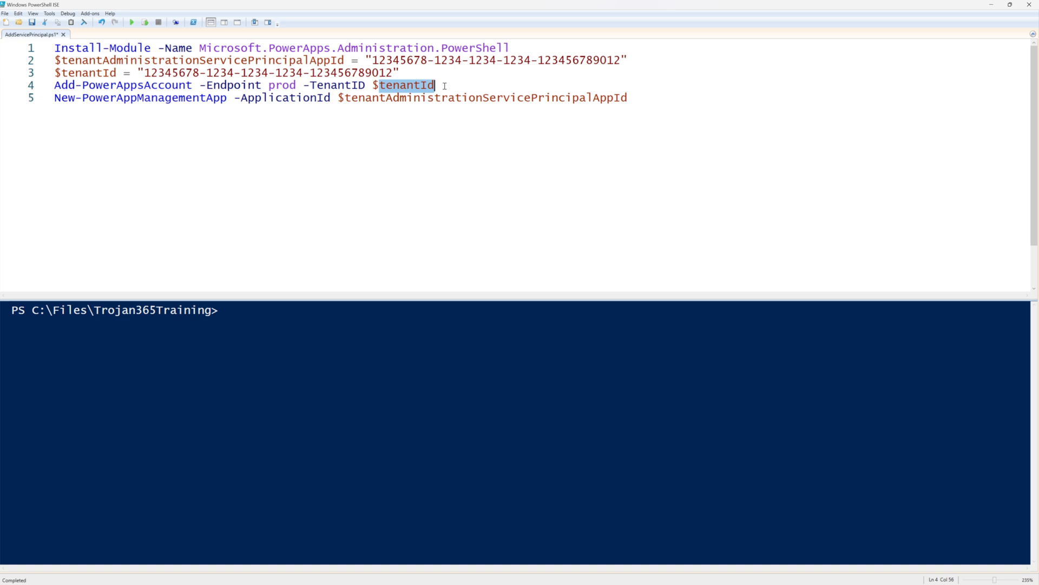
{"action": "left_click", "coordinate": [445, 85]}
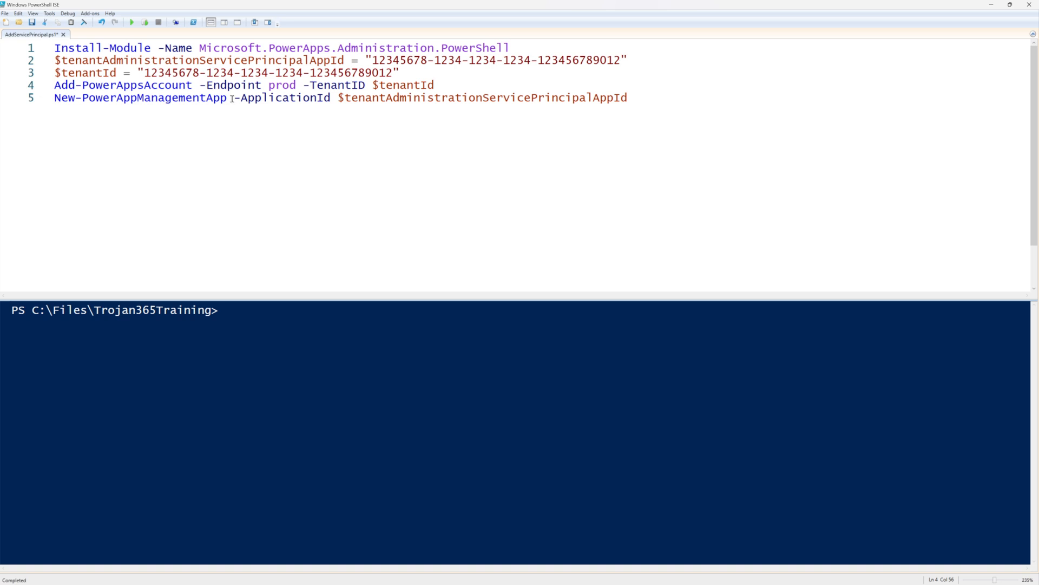
{"action": "left_click_drag", "start_coordinate": [241, 99], "coordinate": [634, 103]}
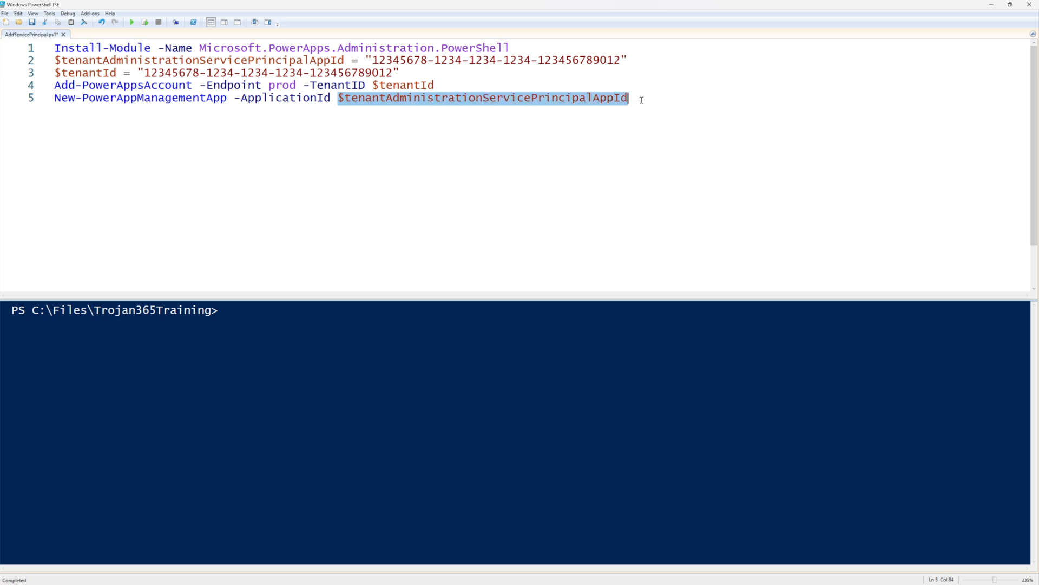
{"action": "left_click", "coordinate": [642, 99]}
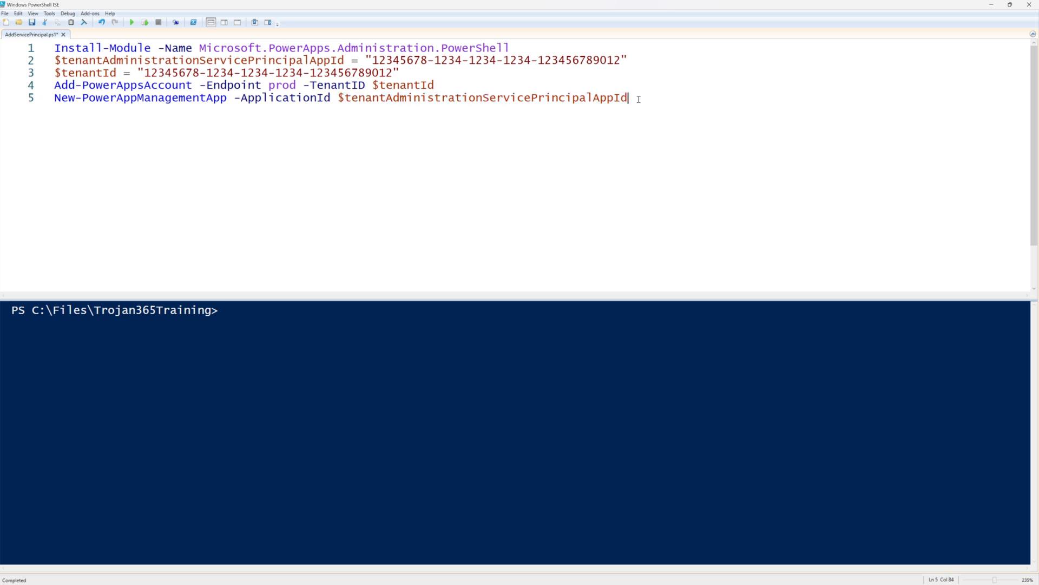
Run the script's Add-PowerAppsAccount line for the prod endpoint and its New-PowerAppManagementApp line.
{"action": "left_click", "coordinate": [443, 88]}
{"action": "key", "text": "F8"}
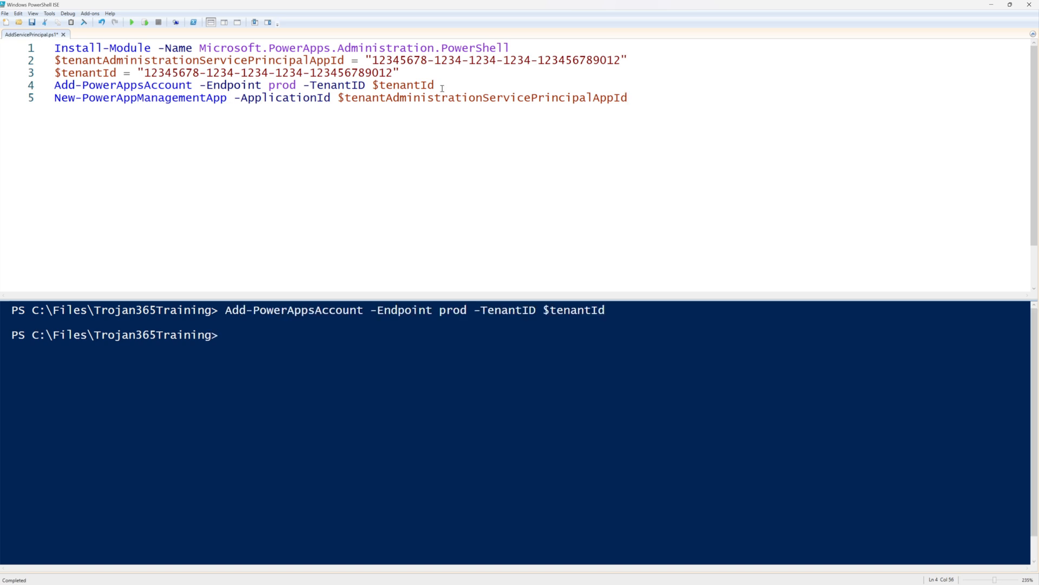
{"action": "left_click_drag", "start_coordinate": [442, 88], "coordinate": [55, 88]}
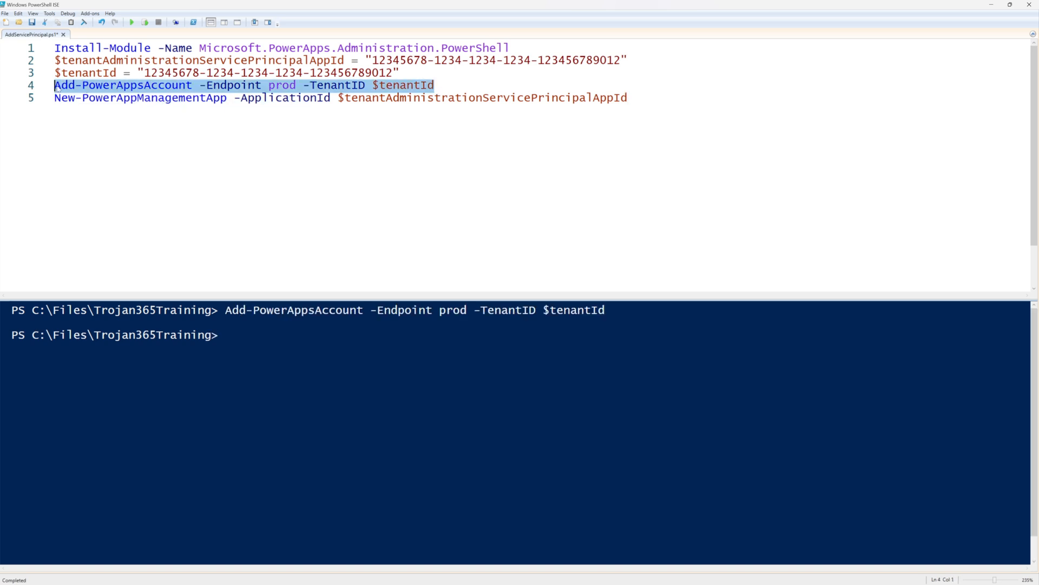
{"action": "left_click", "coordinate": [71, 85]}
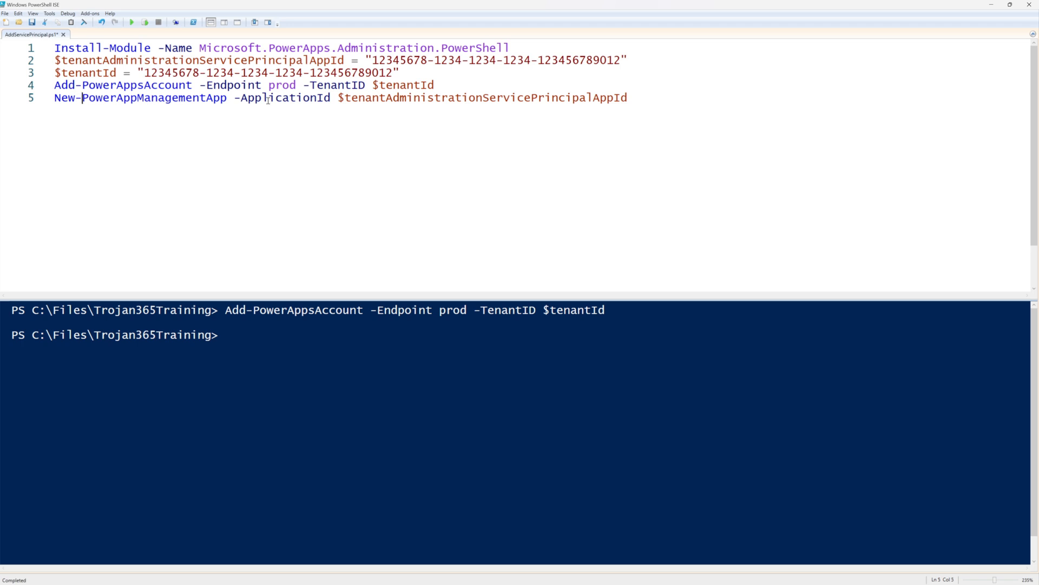
{"action": "key", "text": "F8"}
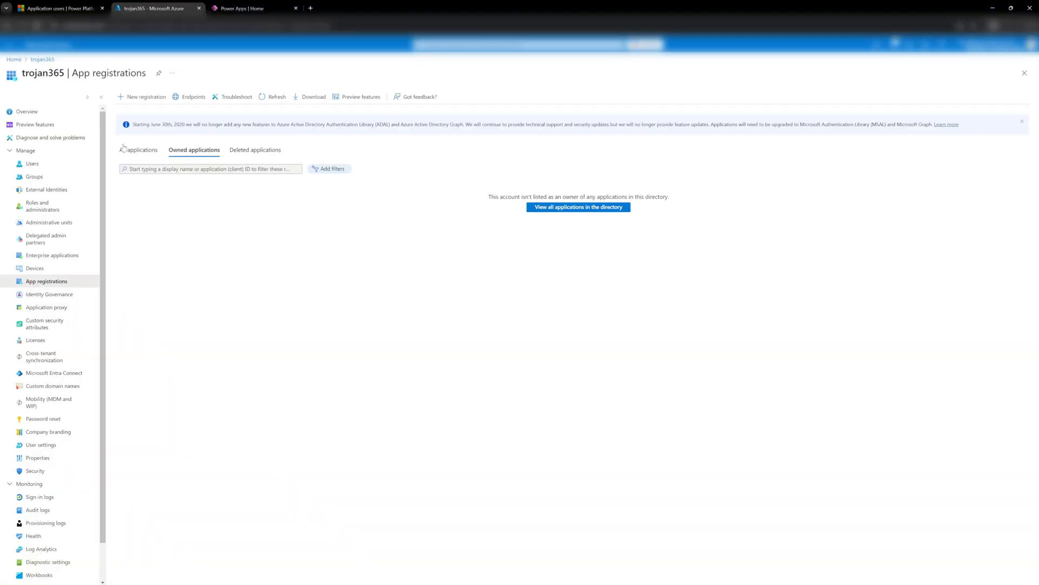
Switch to the Azure portal, register a single-tenant application named App2, and view its client secrets and overview.
{"action": "left_click", "coordinate": [155, 103]}
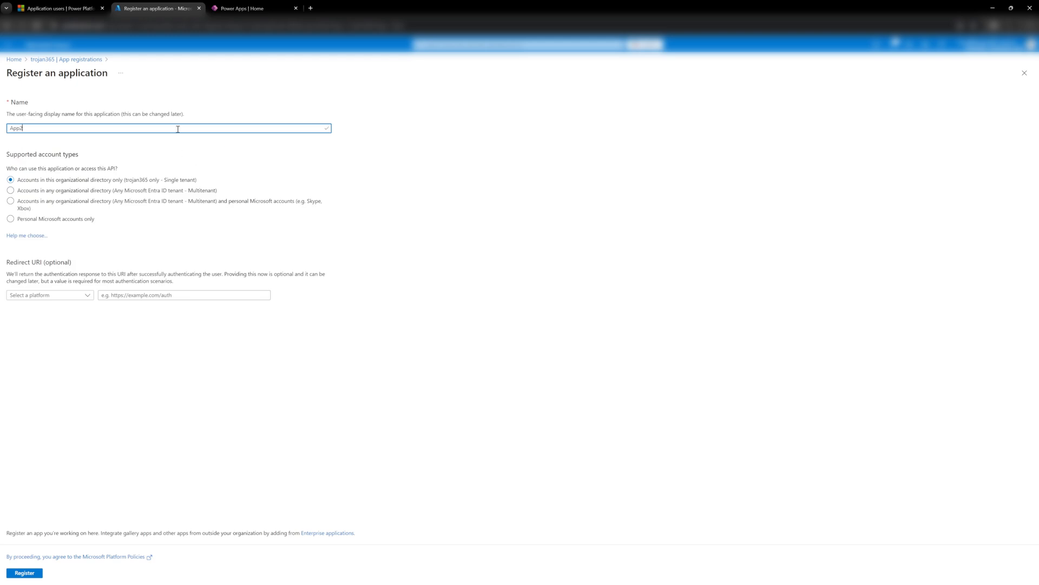
{"action": "left_click", "coordinate": [18, 576]}
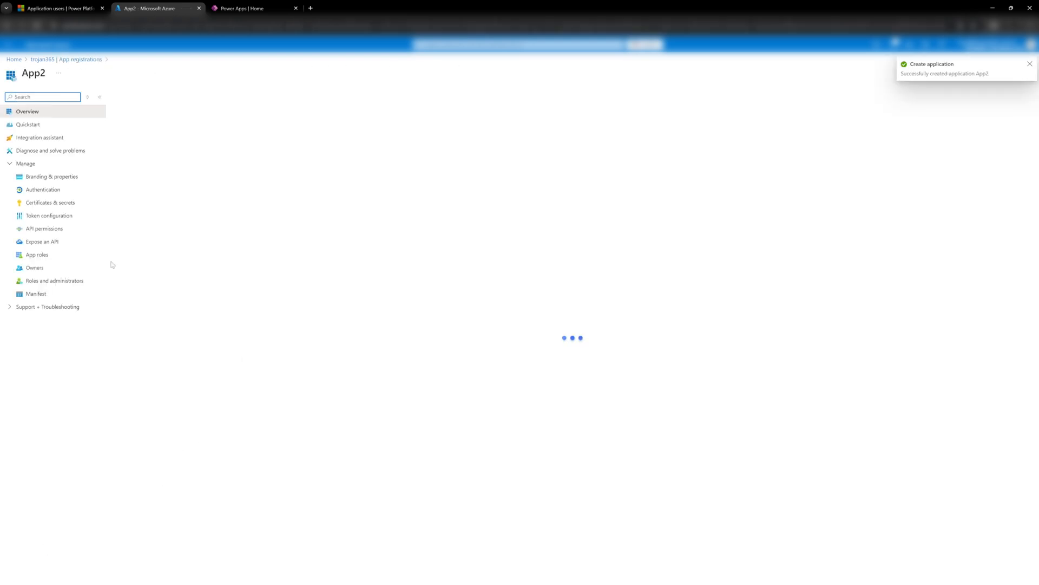
{"action": "left_click", "coordinate": [51, 204]}
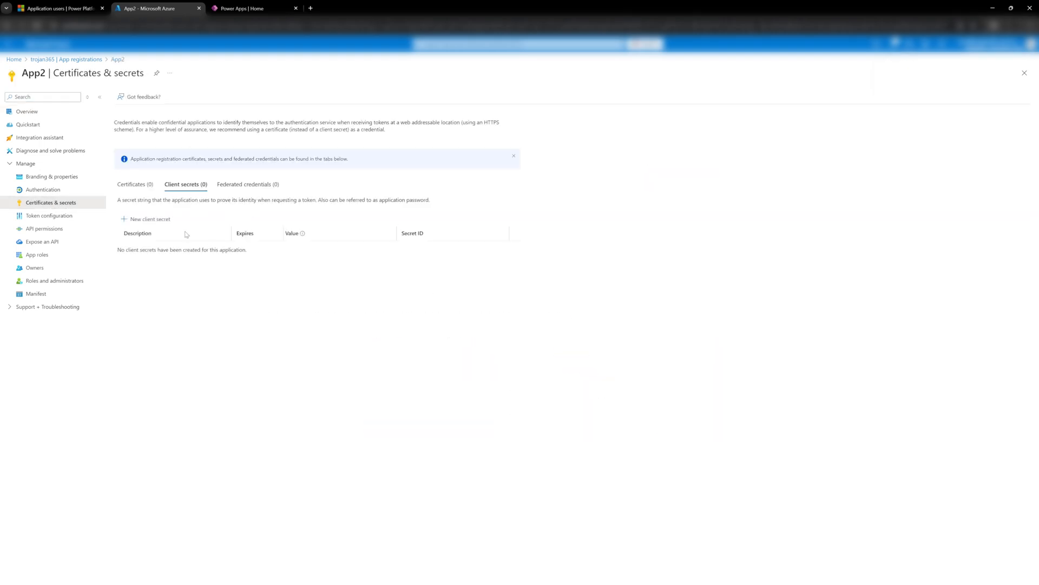
{"action": "left_click", "coordinate": [50, 117]}
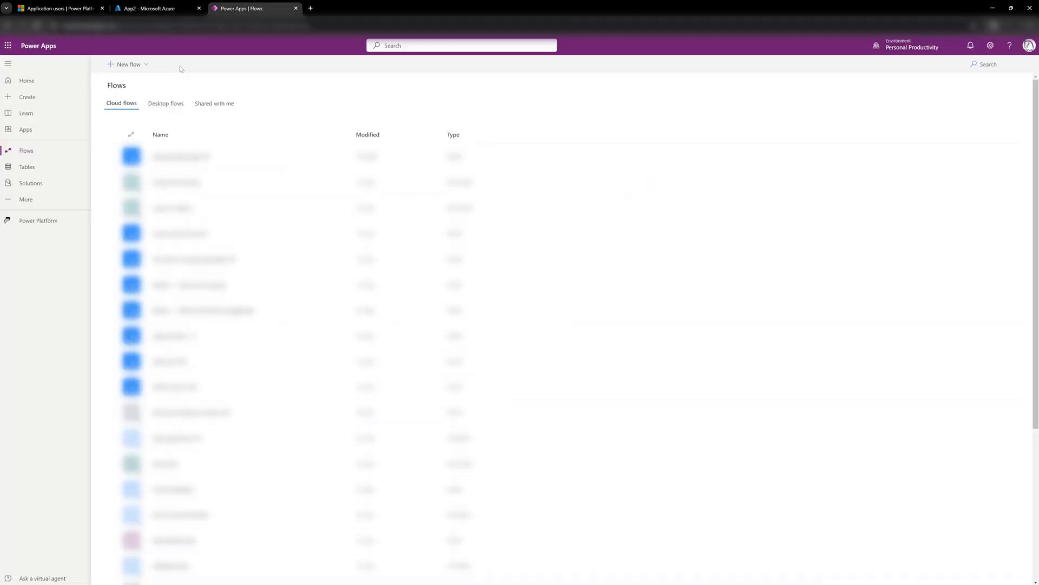
Create an instant cloud flow named Add Service Principal to an environment with a manual trigger, and add an HTTP action.
{"action": "left_click", "coordinate": [128, 64]}
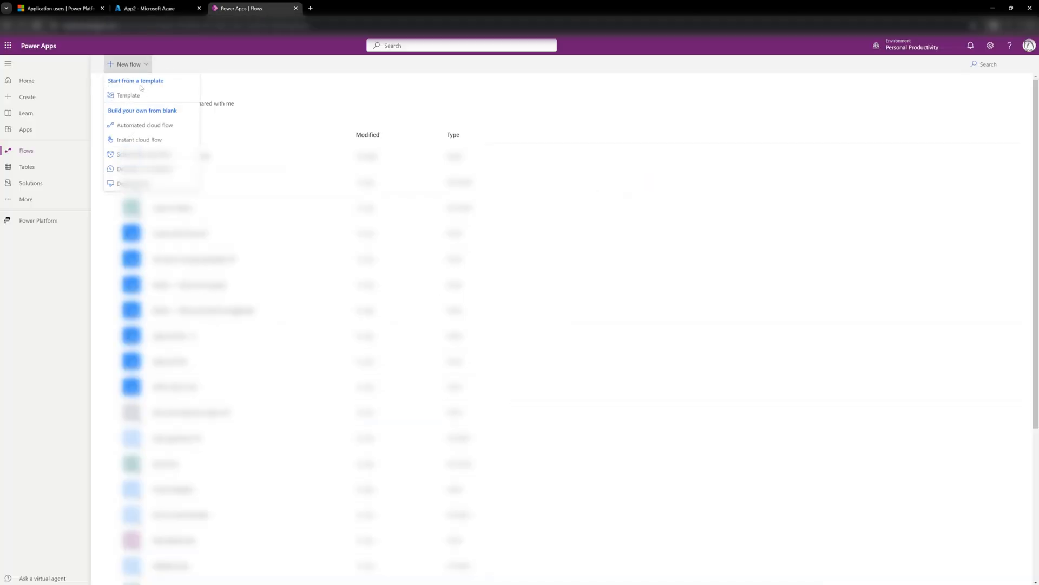
{"action": "left_click", "coordinate": [139, 139]}
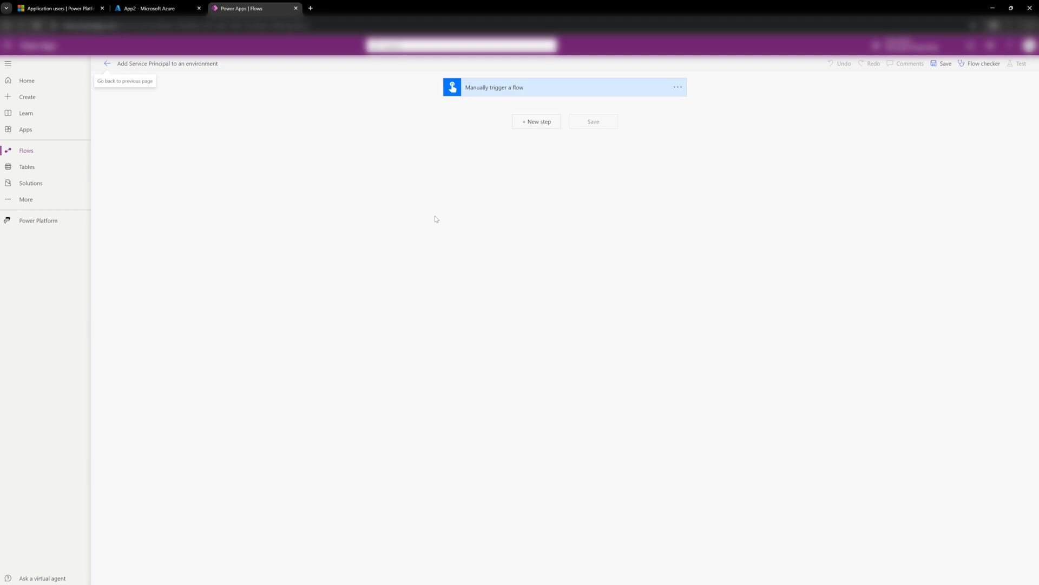
{"action": "left_click", "coordinate": [538, 123]}
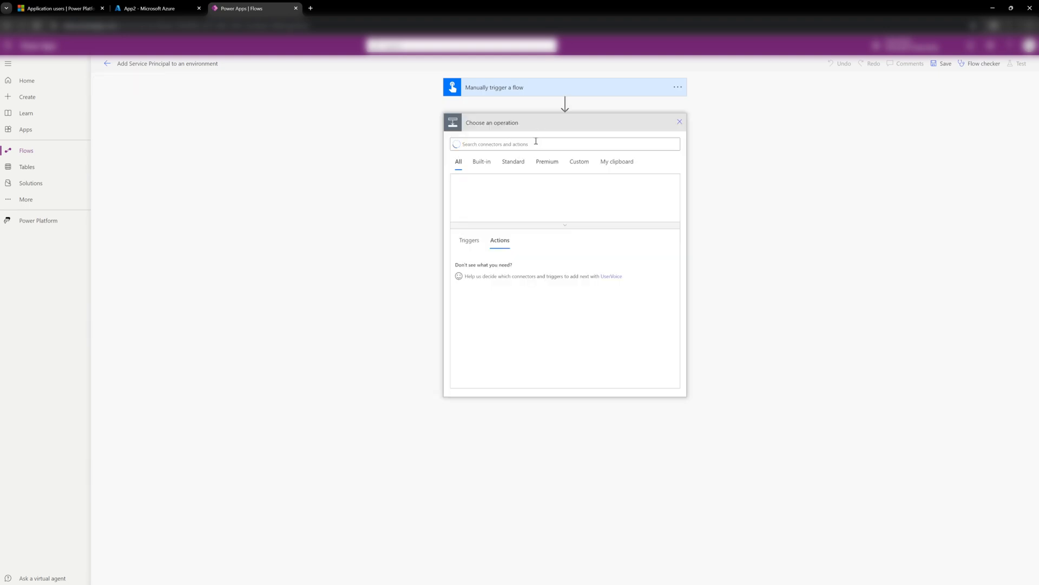
{"action": "type", "text": "Htt"}
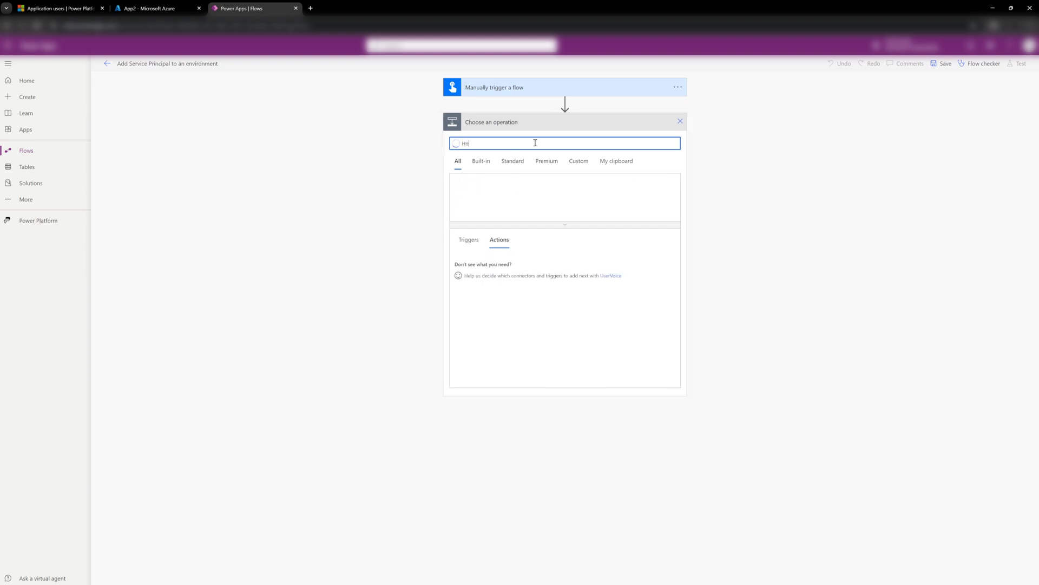
{"action": "left_click", "coordinate": [484, 375]}
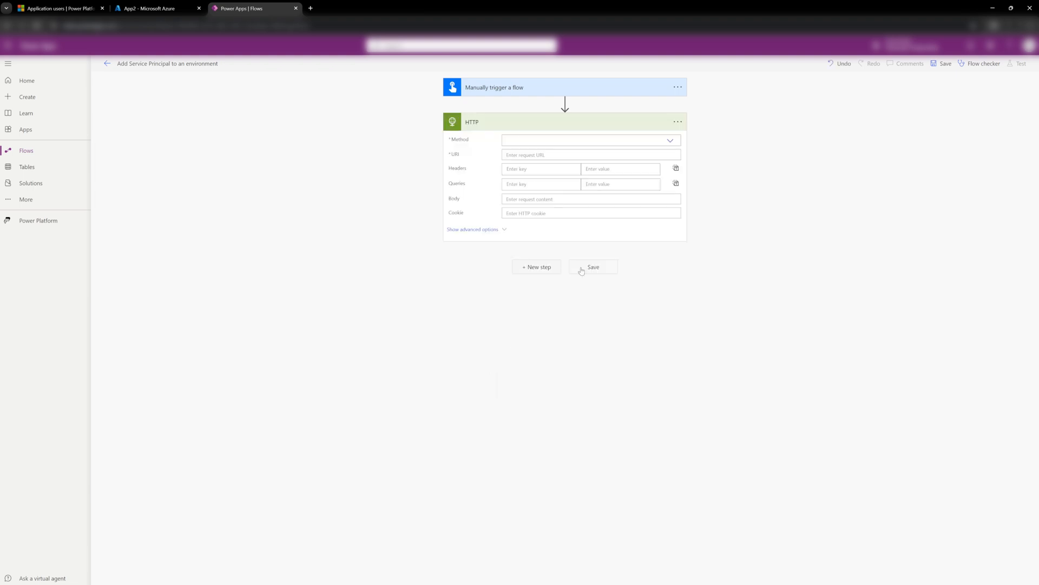
Rename the HTTP action as HTTPToken.
{"action": "left_click", "coordinate": [677, 122]}
{"action": "left_click", "coordinate": [713, 136]}
{"action": "left_click", "coordinate": [506, 122]}
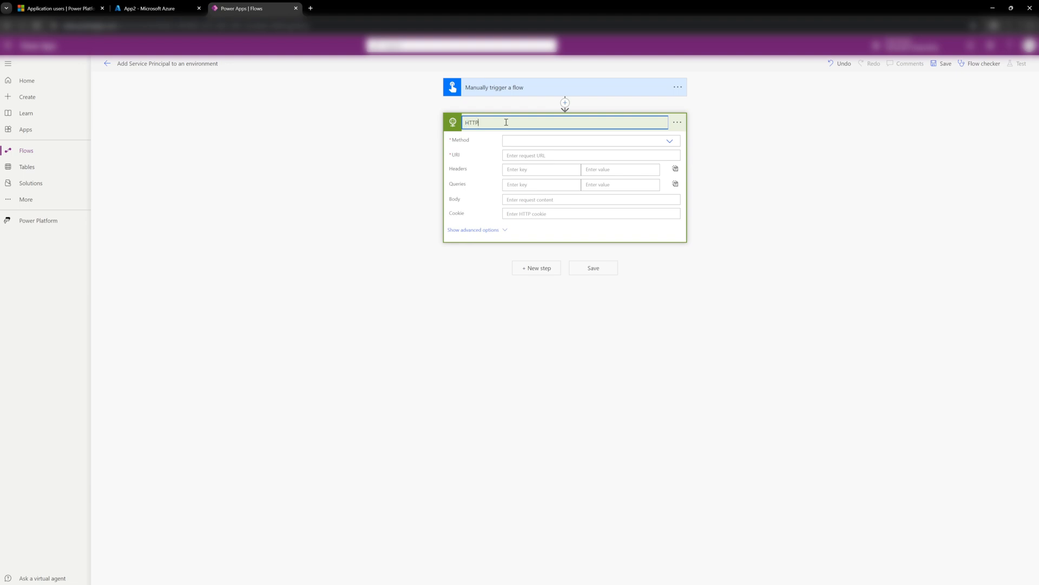
{"action": "type", "text": "Token"}
{"action": "key", "text": "Return"}
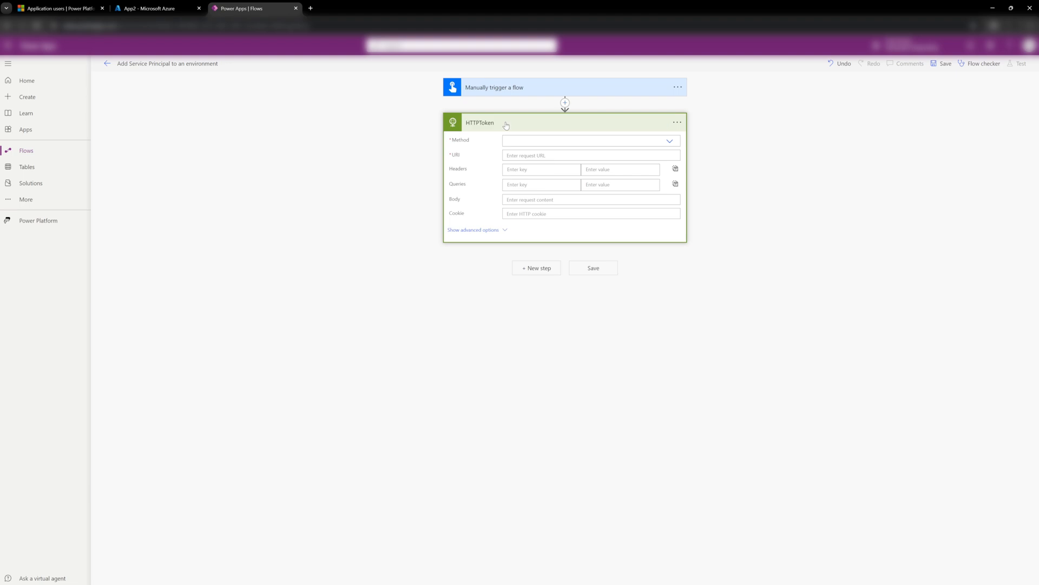
Add a second HTTP action after HTTPToken and rename it HTTPRegisterApp.
{"action": "left_click", "coordinate": [544, 276]}
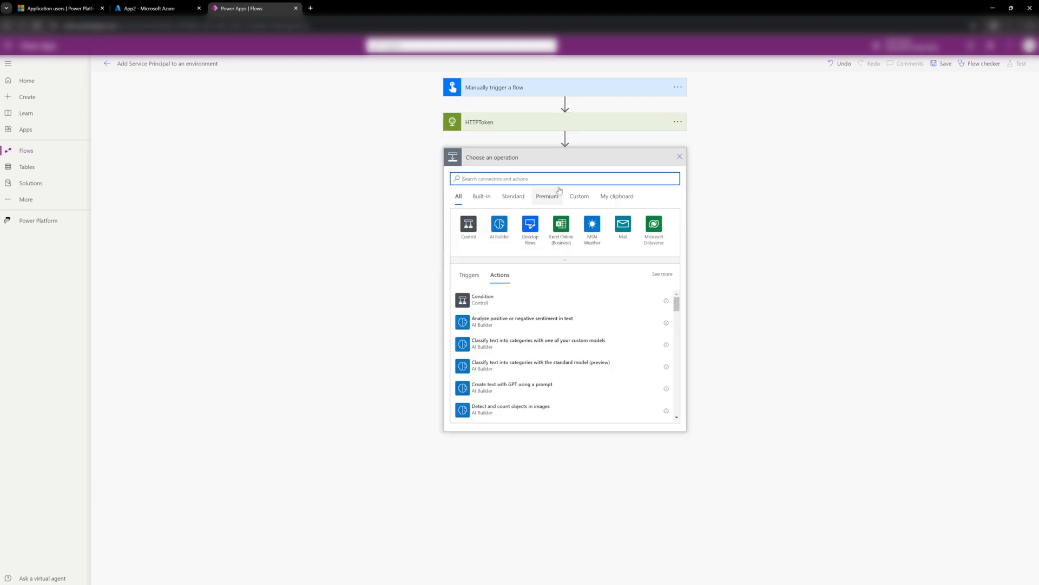
{"action": "type", "text": "Http"}
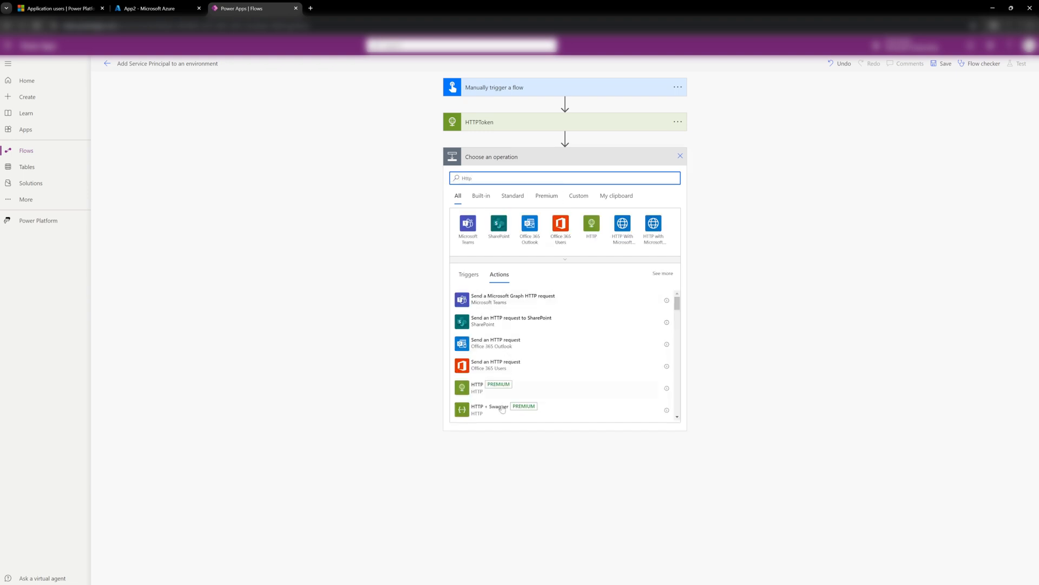
{"action": "left_click", "coordinate": [490, 390]}
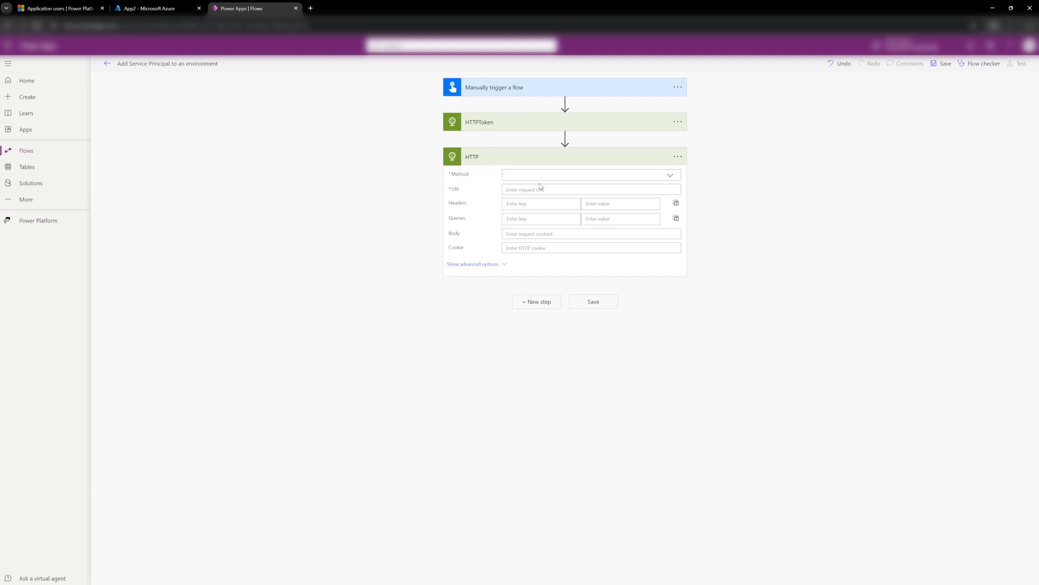
{"action": "left_click", "coordinate": [674, 157]}
{"action": "left_click", "coordinate": [697, 174]}
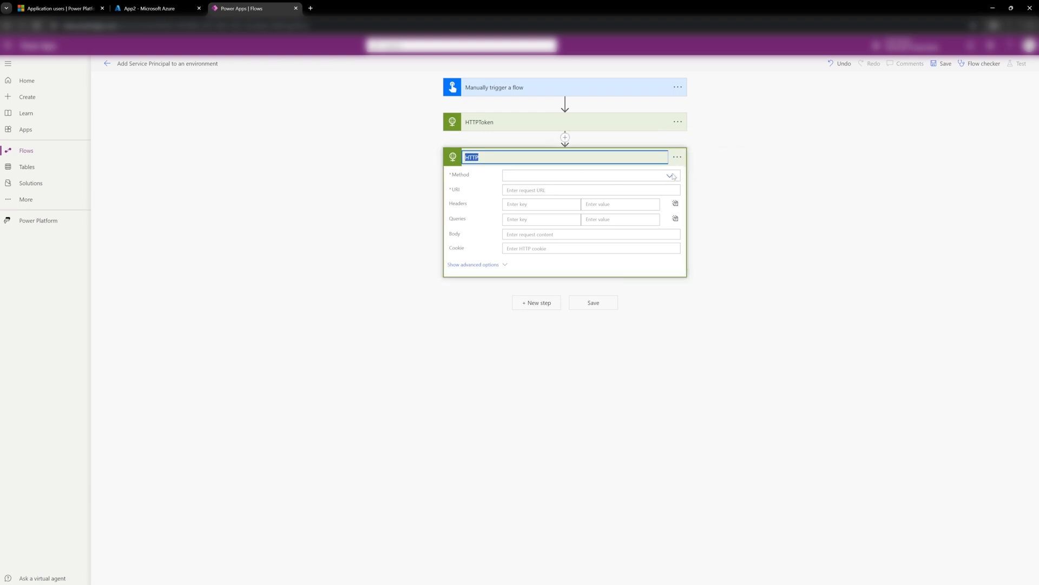
{"action": "left_click", "coordinate": [513, 157]}
{"action": "type", "text": "RegisterApp"}
{"action": "key", "text": "Return"}
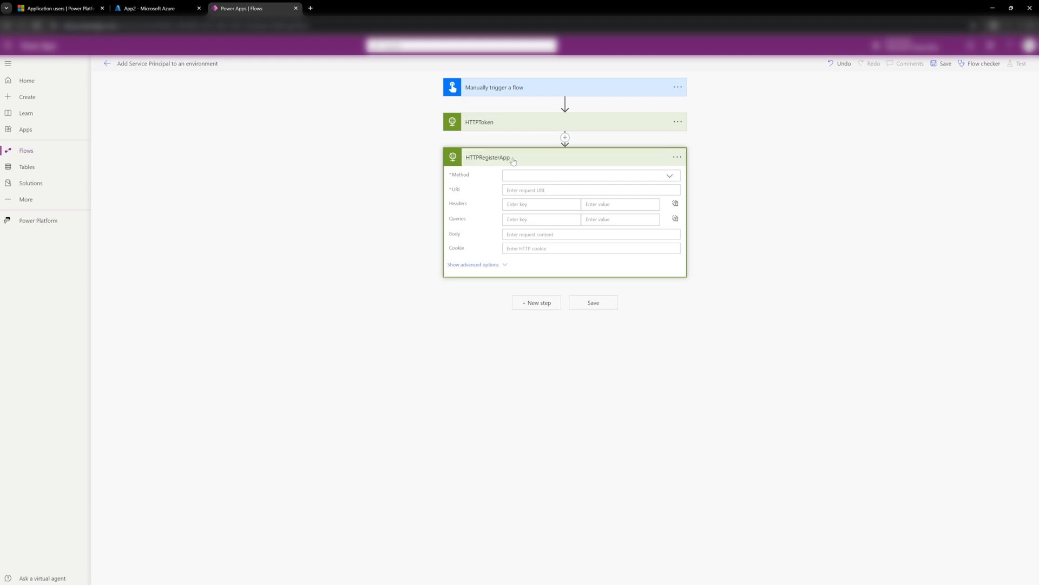
Place a Get secret action for PowerPlatformServicePrincipal ahead of HTTPToken and turn on its Secure Outputs setting.
{"action": "left_click", "coordinate": [526, 124]}
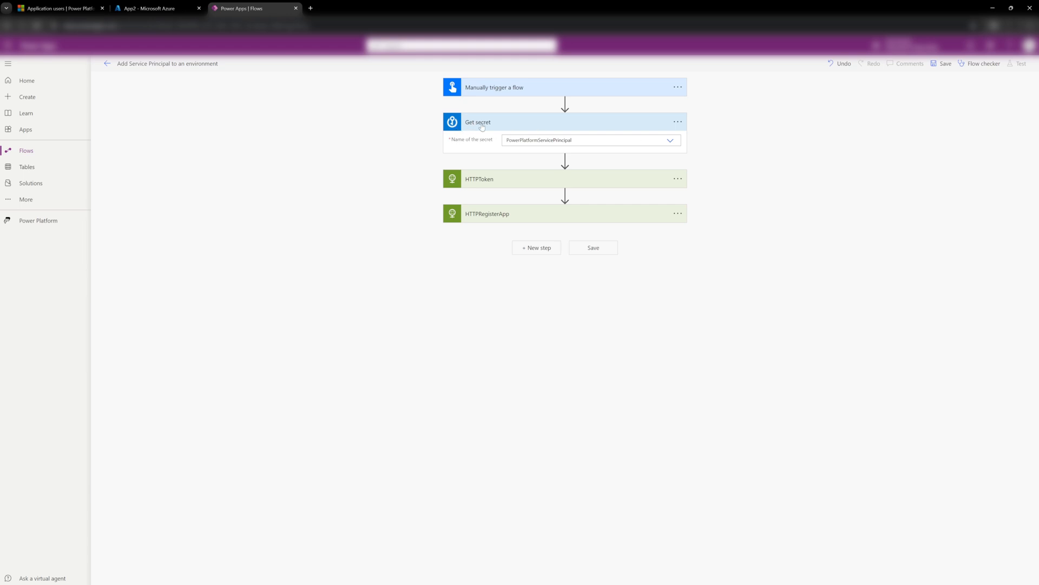
{"action": "left_click", "coordinate": [683, 126]}
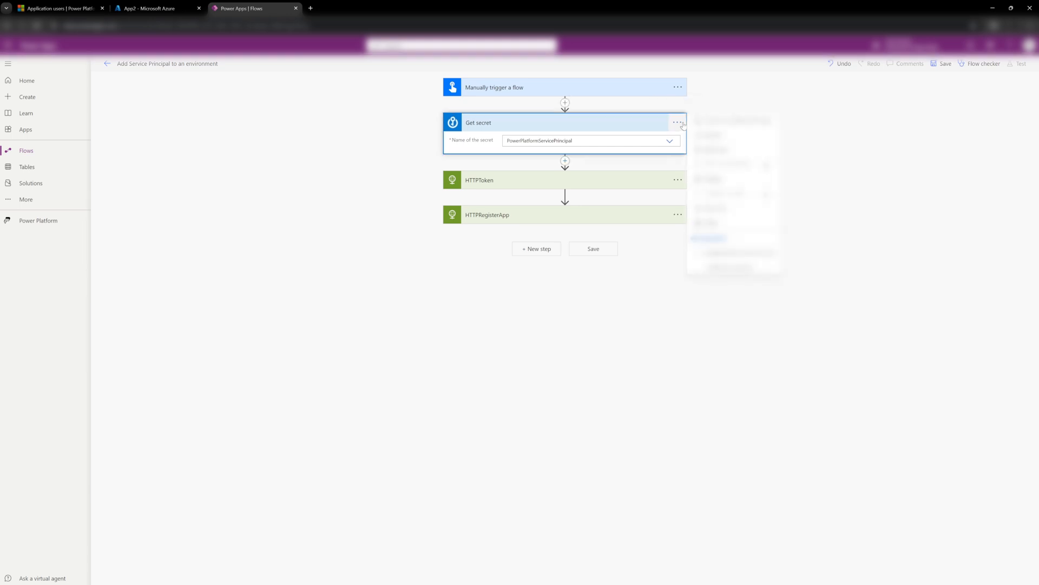
{"action": "left_click", "coordinate": [716, 119]}
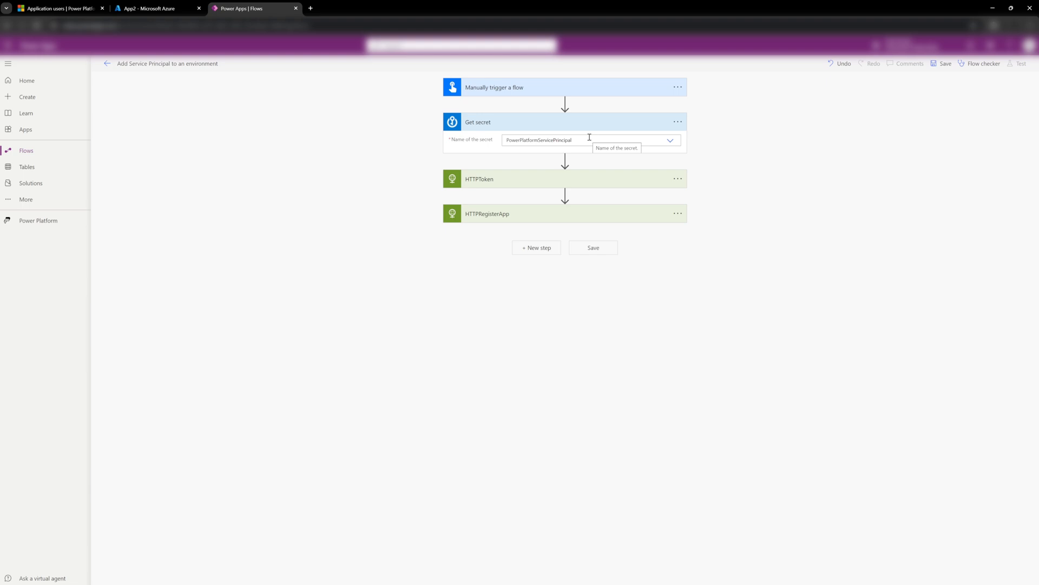
{"action": "left_click", "coordinate": [676, 123]}
{"action": "left_click", "coordinate": [712, 180]}
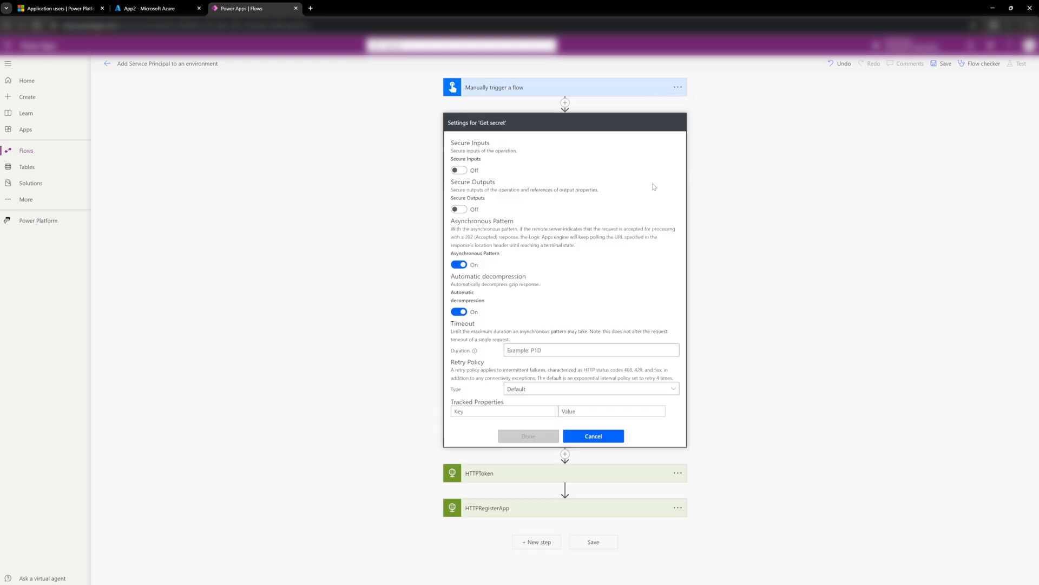
{"action": "left_click", "coordinate": [461, 211]}
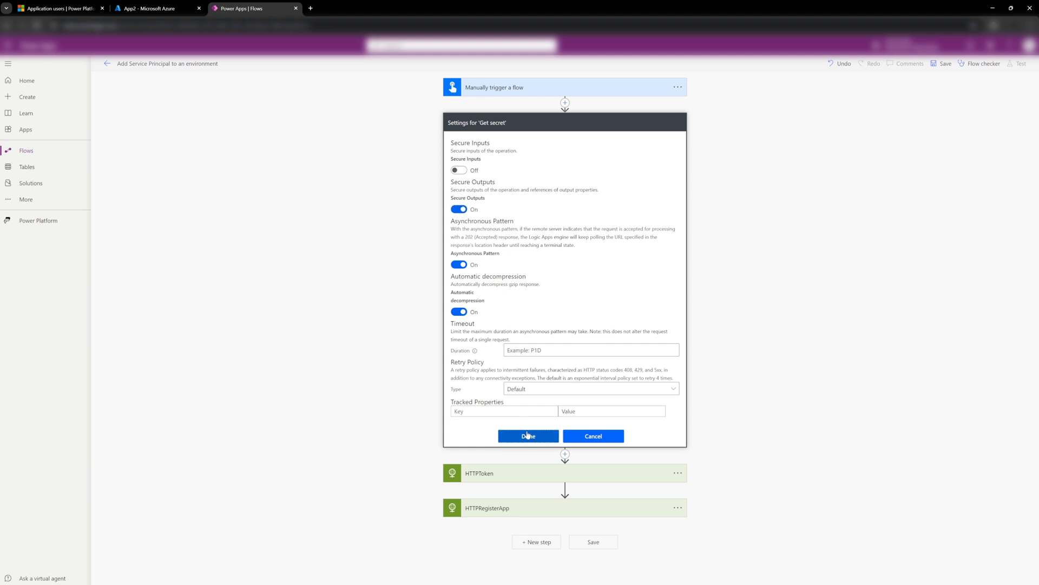
{"action": "left_click", "coordinate": [529, 436]}
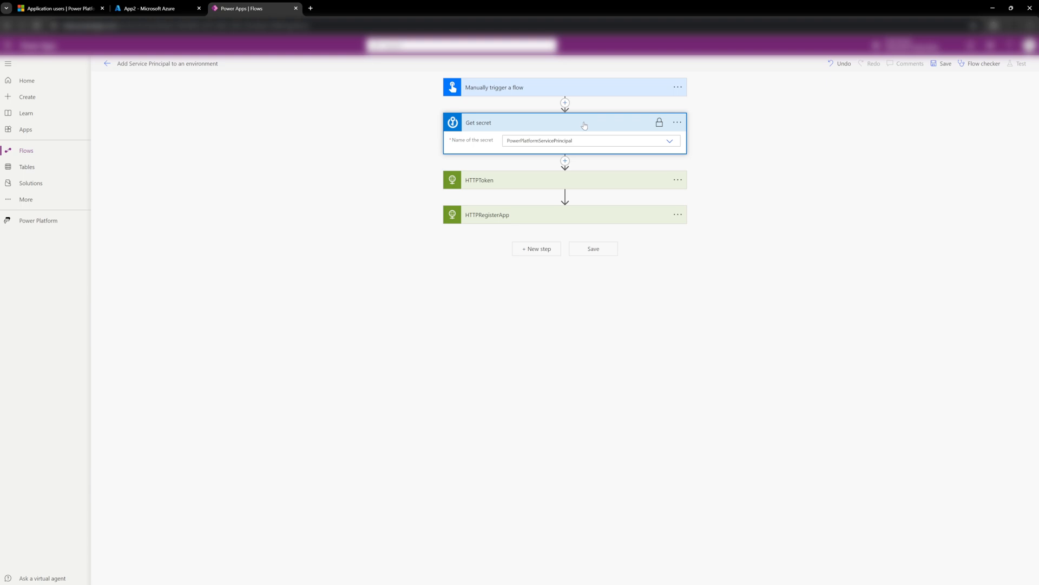
{"action": "left_click", "coordinate": [578, 188]}
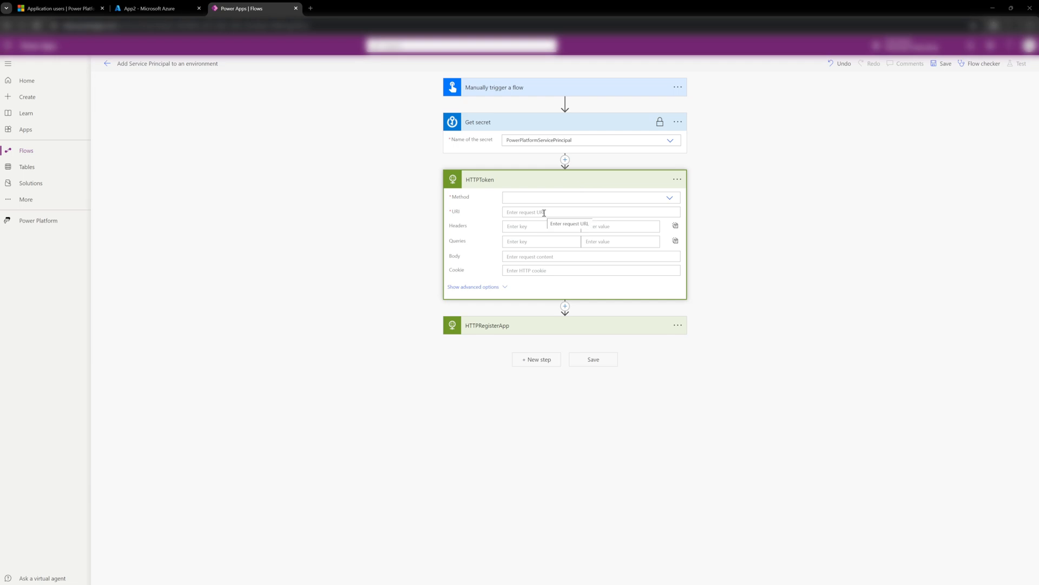
{"action": "left_click", "coordinate": [629, 197]}
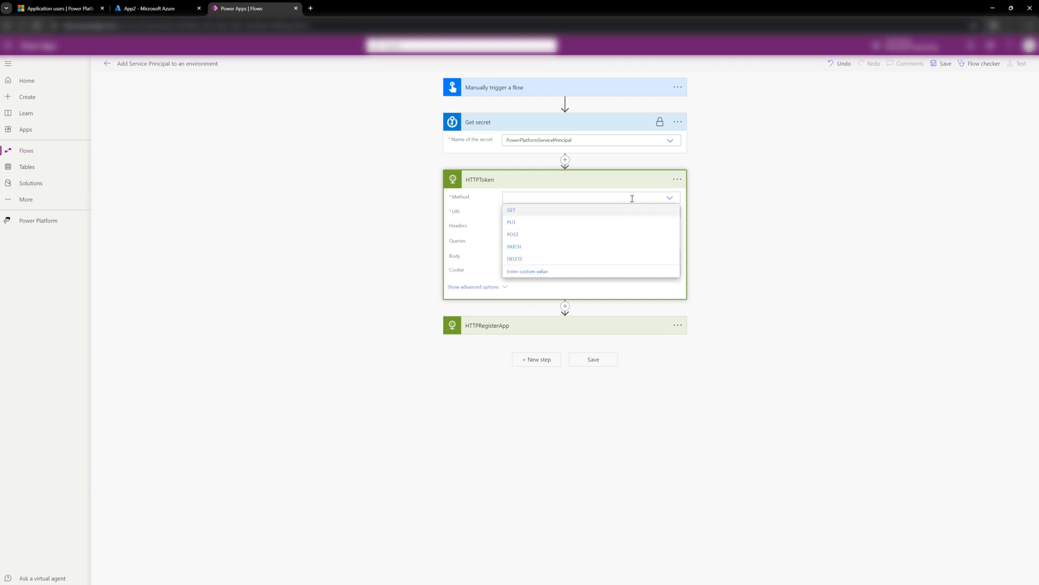
{"action": "left_click", "coordinate": [513, 235]}
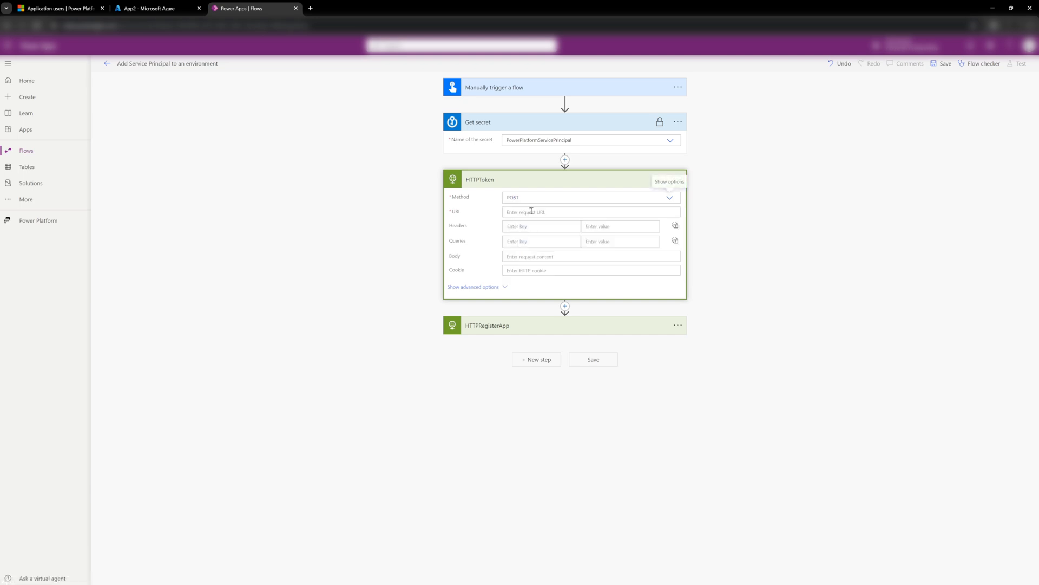
{"action": "left_click", "coordinate": [531, 211]}
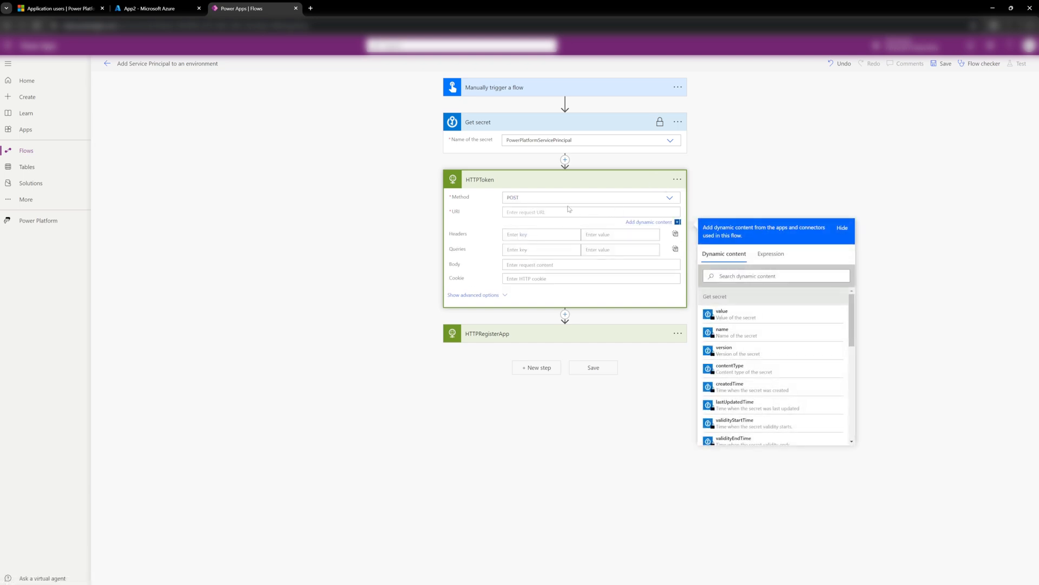
{"action": "key", "text": "ctrl+v"}
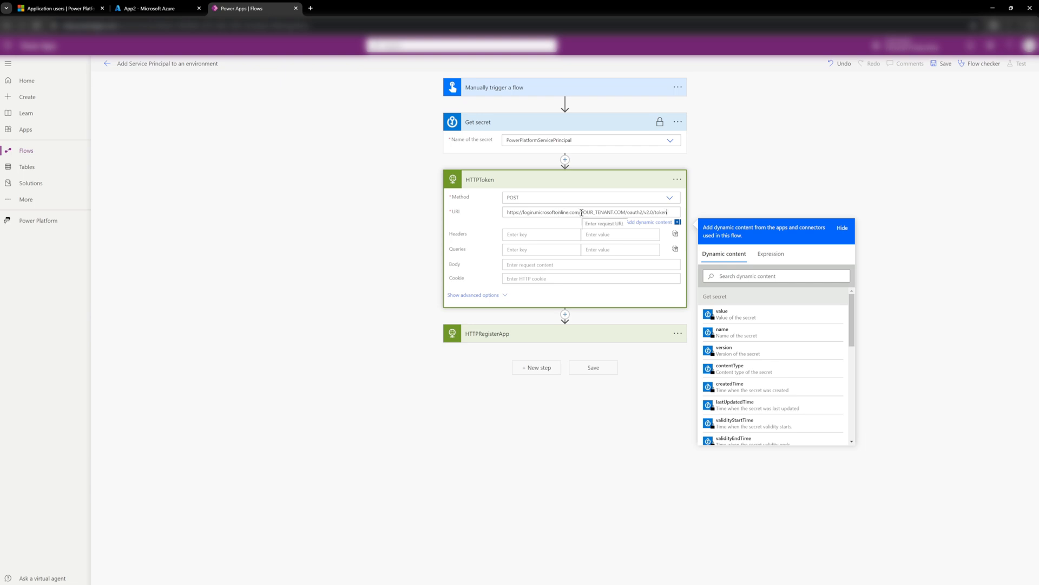
{"action": "left_click_drag", "start_coordinate": [582, 213], "coordinate": [503, 214]}
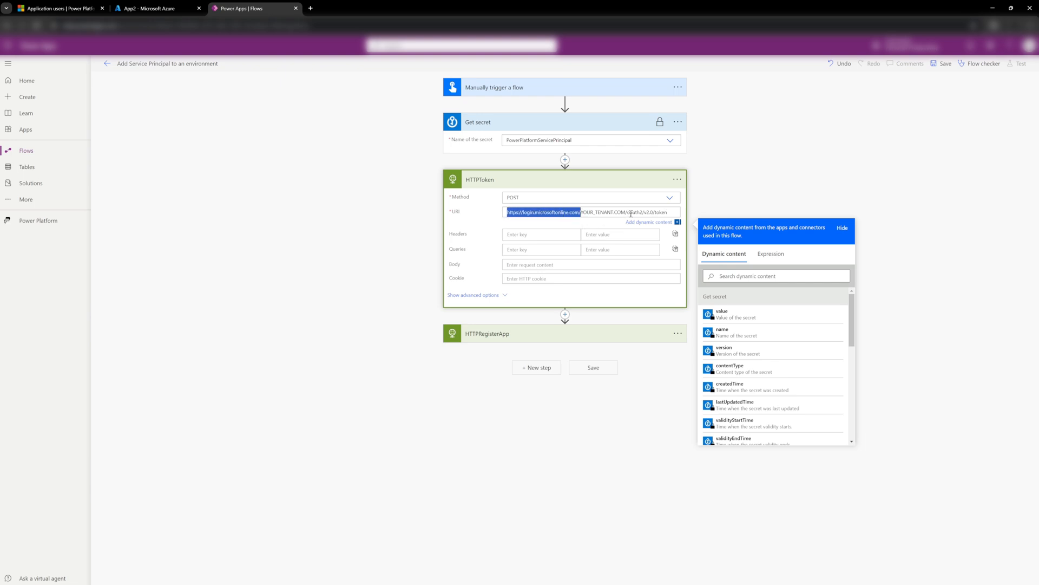
{"action": "left_click_drag", "start_coordinate": [625, 213], "coordinate": [678, 214]}
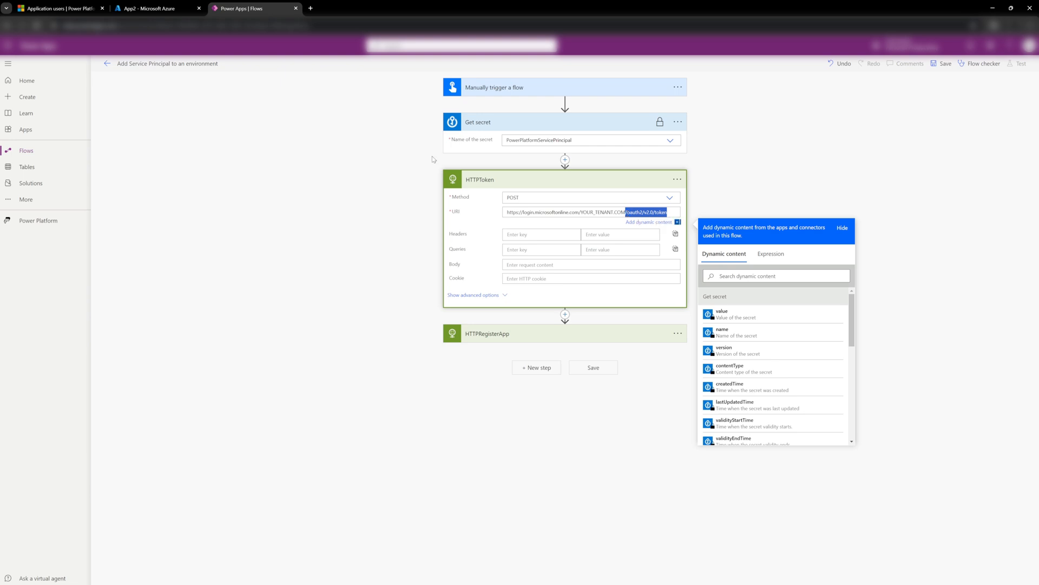
Look up App2's endpoints in the Azure portal and replace HTTPToken's URI with the tenant's OAuth 2.0 token endpoint.
{"action": "left_click", "coordinate": [157, 5]}
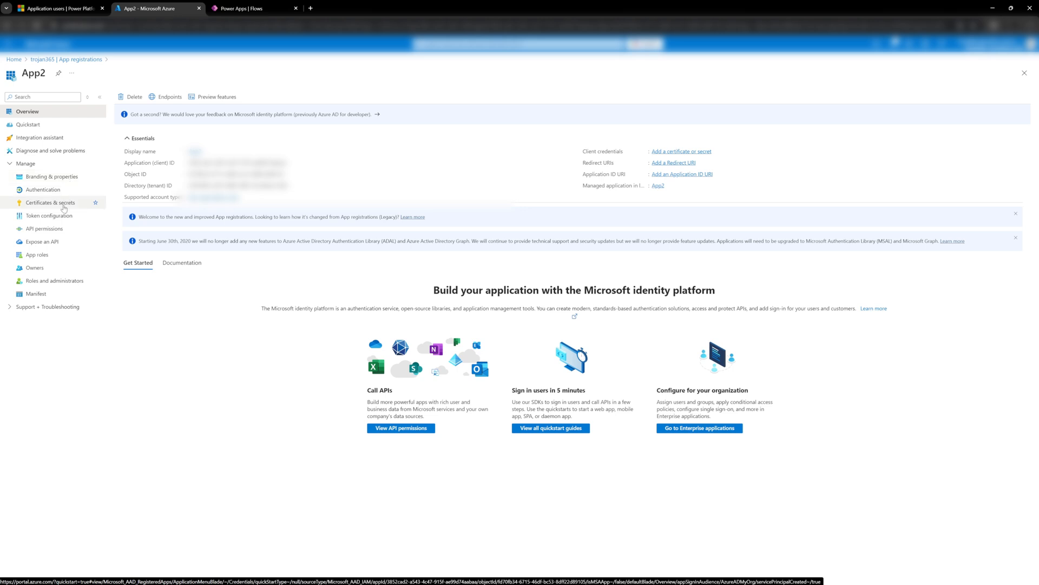
{"action": "left_click", "coordinate": [170, 97]}
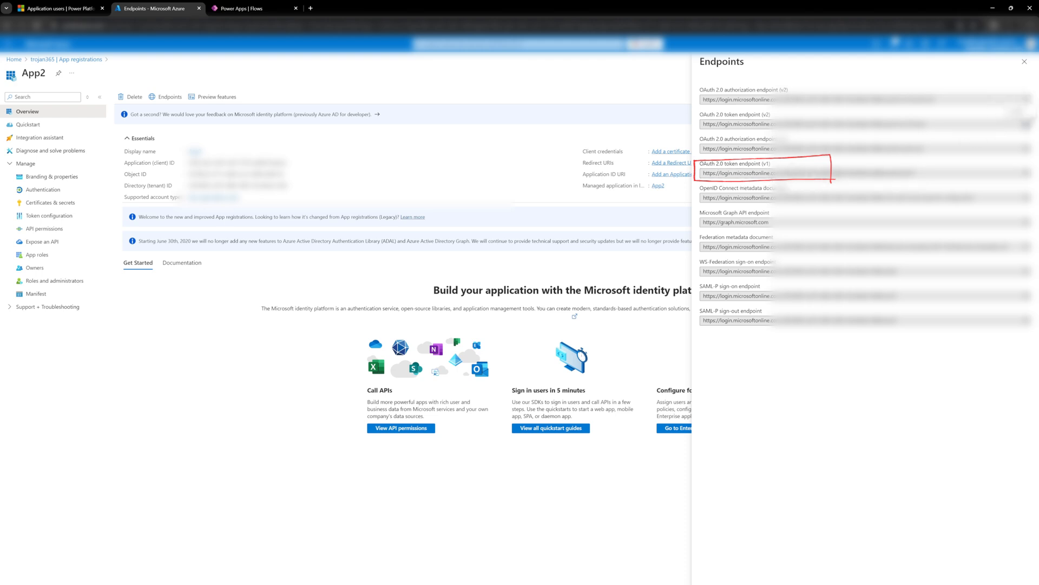
{"action": "left_click", "coordinate": [260, 10]}
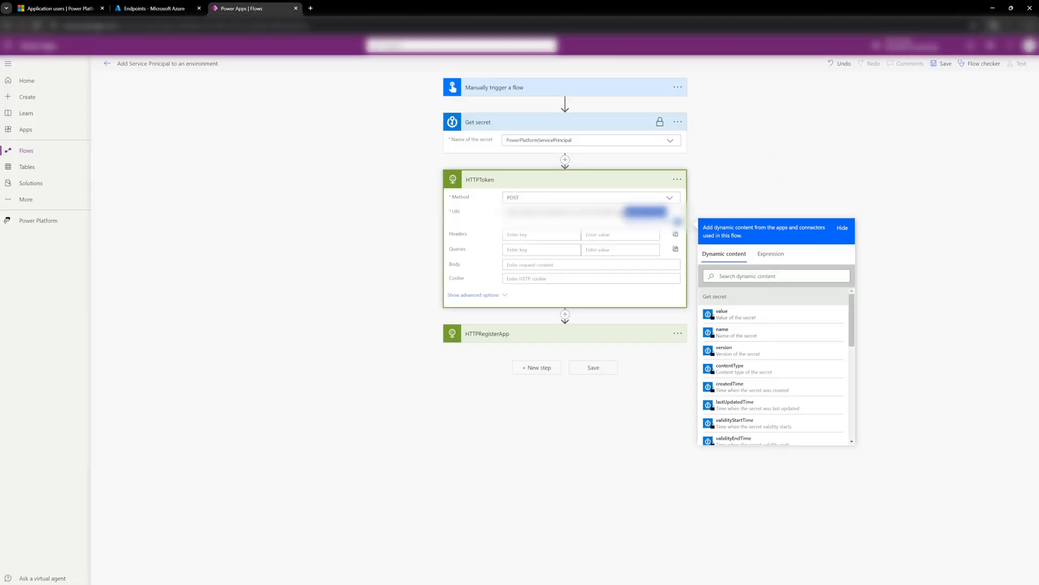
{"action": "left_click_drag", "start_coordinate": [625, 212], "coordinate": [506, 213]}
{"action": "key", "text": "ctrl+v"}
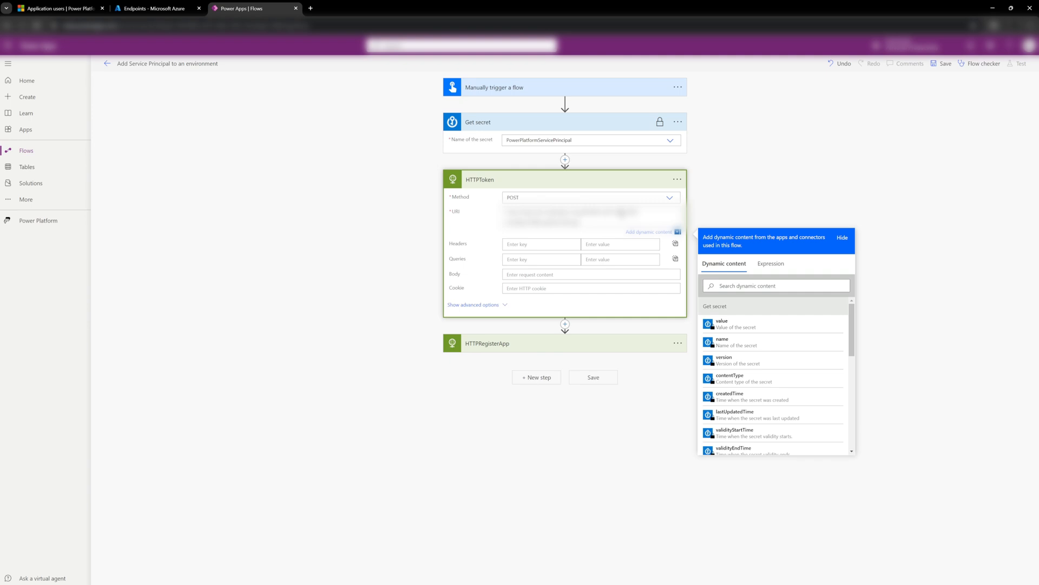
Add a Content-Type header with the value application/x-www-form-urlencoded to HTTPToken.
{"action": "left_click", "coordinate": [560, 245]}
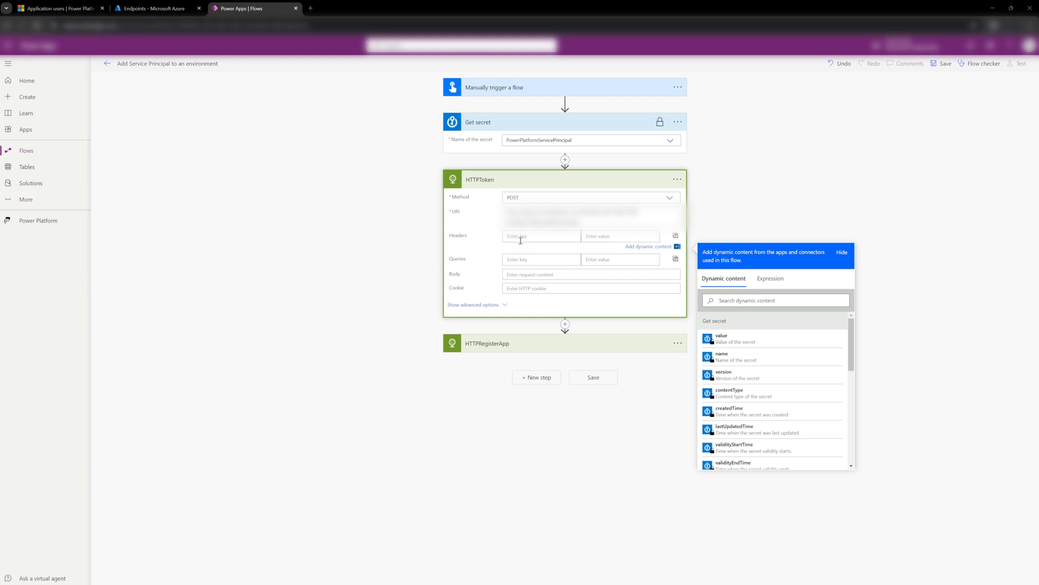
{"action": "type", "text": "Content-Type"}
{"action": "left_click", "coordinate": [617, 236]}
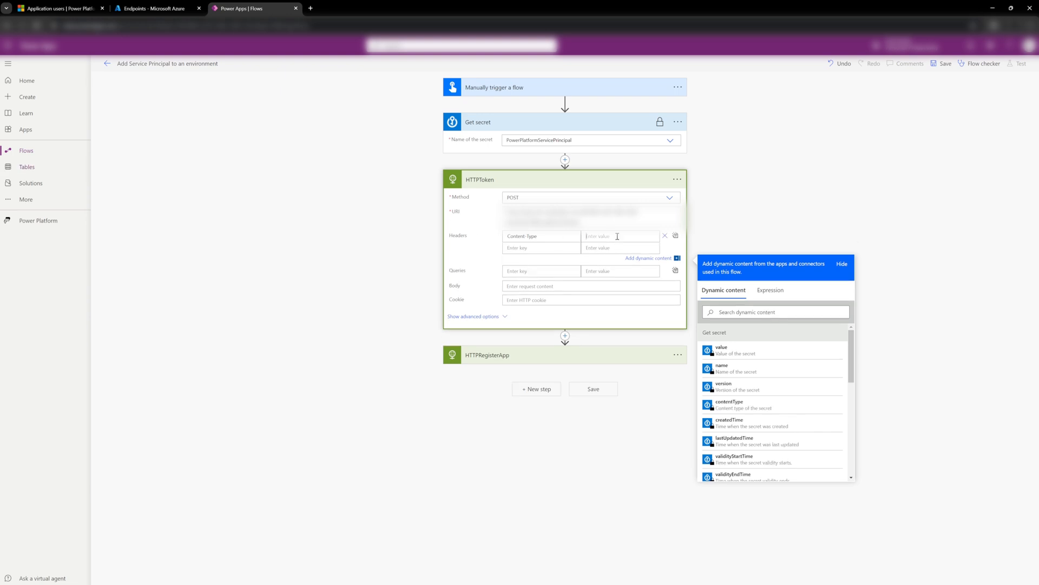
{"action": "type", "text": "application/x-www-form-urlencoded"}
{"action": "left_click_drag", "start_coordinate": [652, 236], "coordinate": [616, 237]}
Try a request body template with client_id, scope, username and password placeholders and grant_type=password in HTTPToken.
{"action": "left_click", "coordinate": [551, 286]}
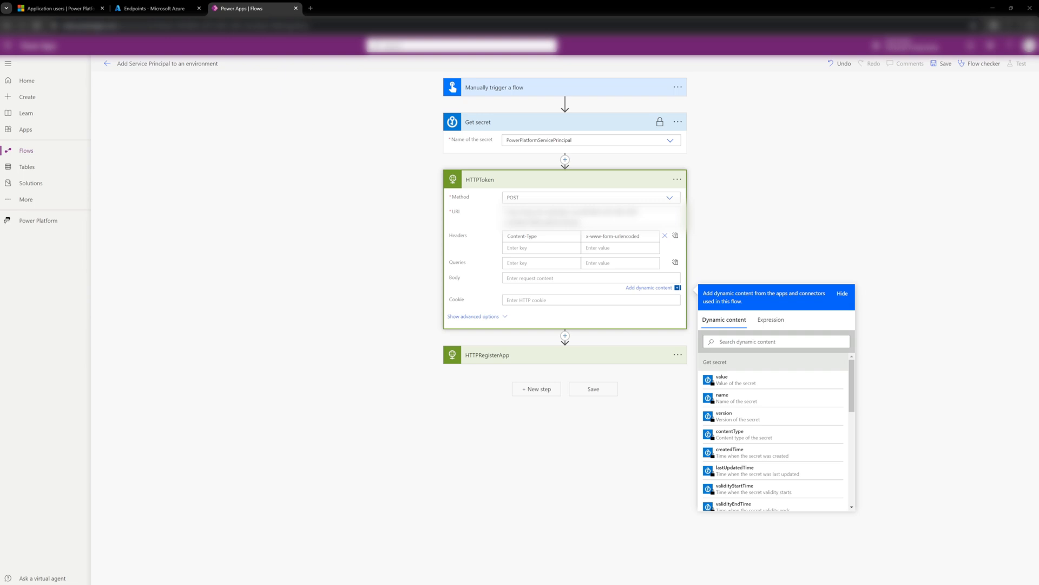
{"action": "left_click", "coordinate": [577, 277]}
{"action": "key", "text": "ctrl+v"}
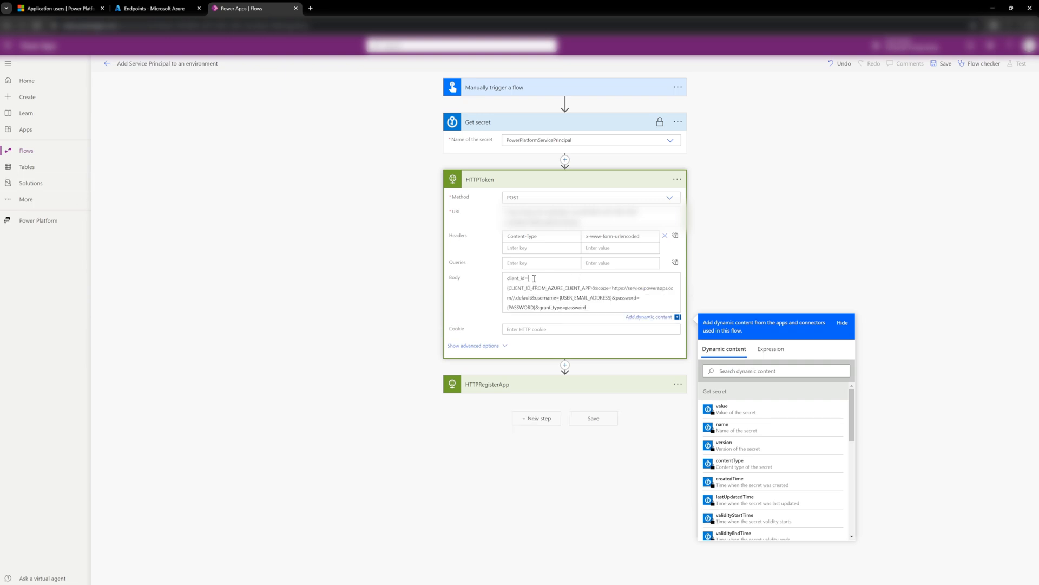
{"action": "left_click_drag", "start_coordinate": [594, 288], "coordinate": [505, 290]}
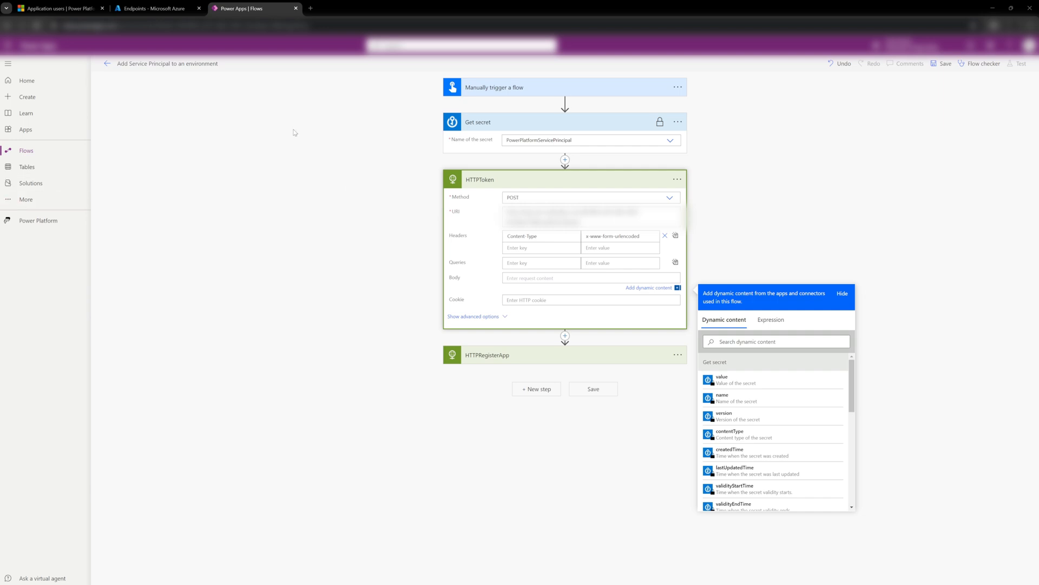
{"action": "left_click", "coordinate": [616, 276]}
{"action": "key", "text": "ctrl+v"}
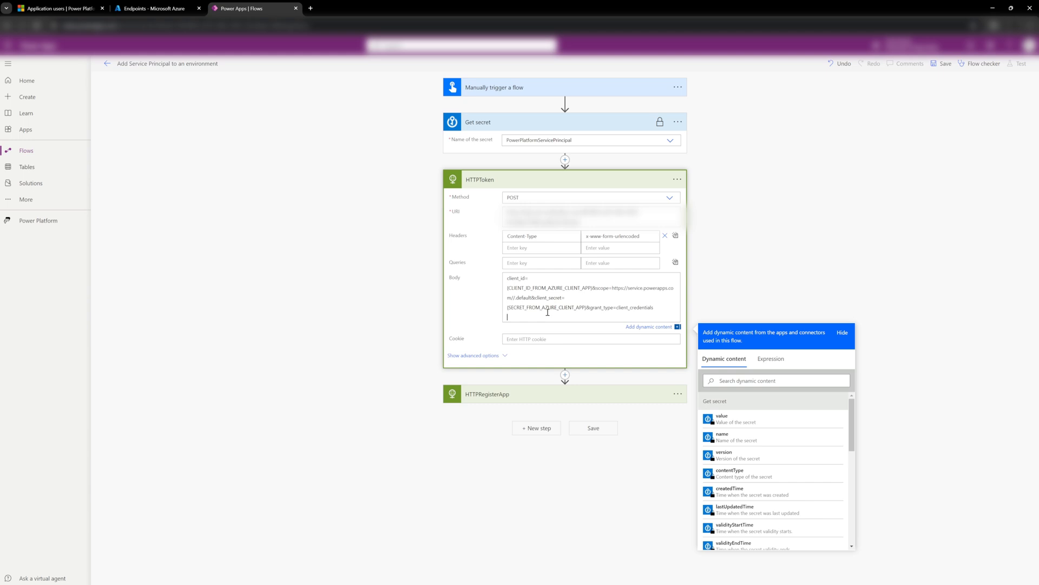
Remove the trailing blank line in HTTPToken's body and replace the client ID placeholder with the app's client ID.
{"action": "key", "text": "BackSpace"}
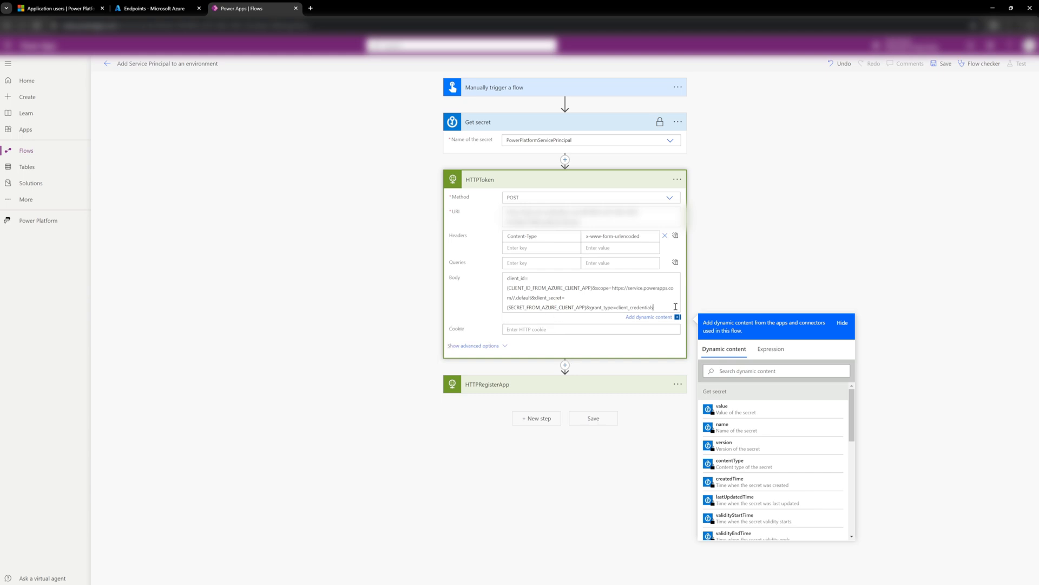
{"action": "left_click", "coordinate": [534, 279]}
{"action": "left_click_drag", "start_coordinate": [591, 289], "coordinate": [507, 288]}
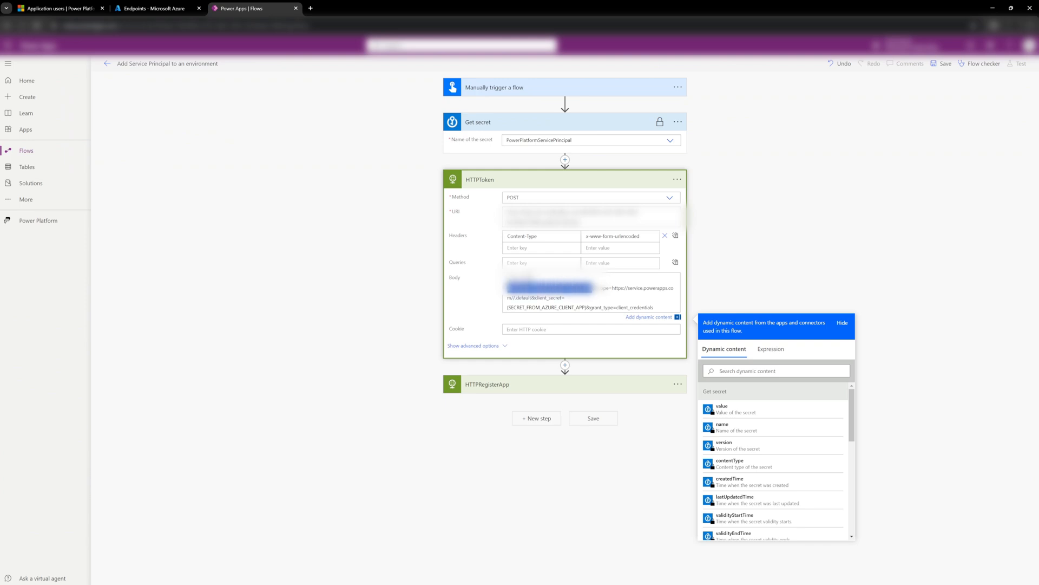
{"action": "key", "text": "ctrl+v"}
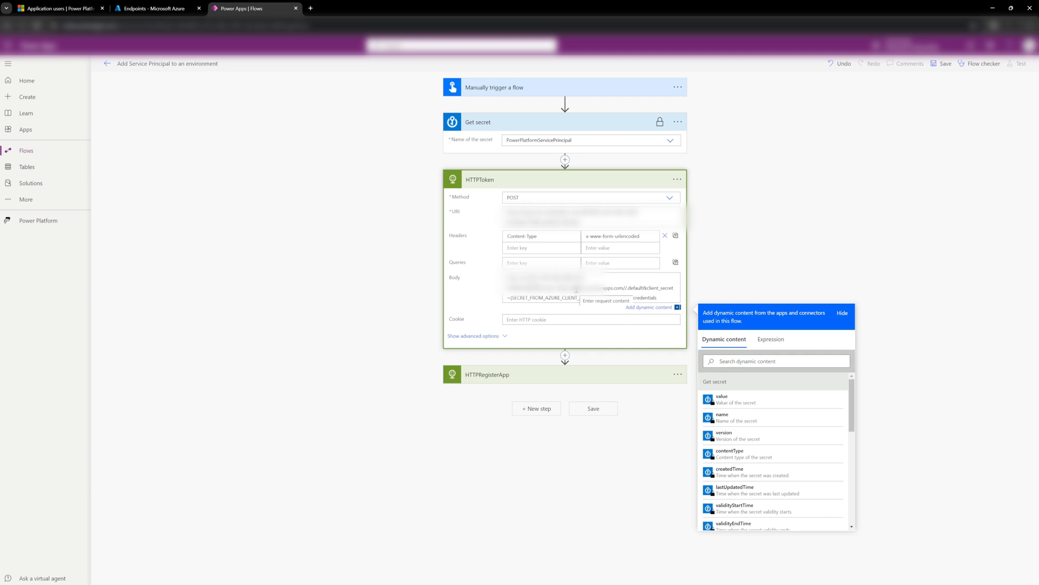
Remove the extra slash before .default in the body's scope and replace the client secret placeholder with Get secret's value output.
{"action": "left_click", "coordinate": [625, 290]}
{"action": "key", "text": "BackSpace"}
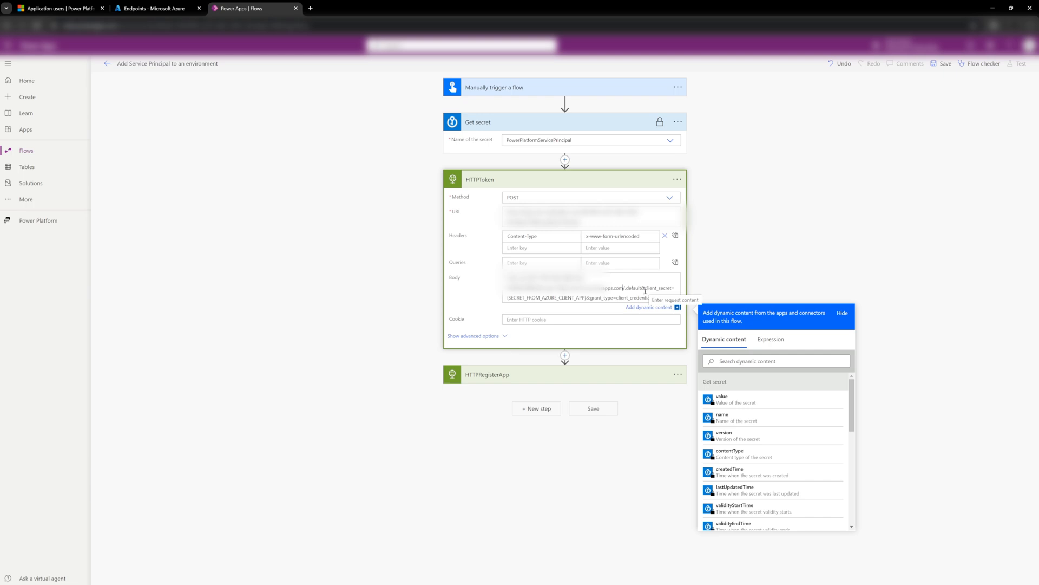
{"action": "left_click_drag", "start_coordinate": [587, 298], "coordinate": [505, 299]}
{"action": "key", "text": "BackSpace"}
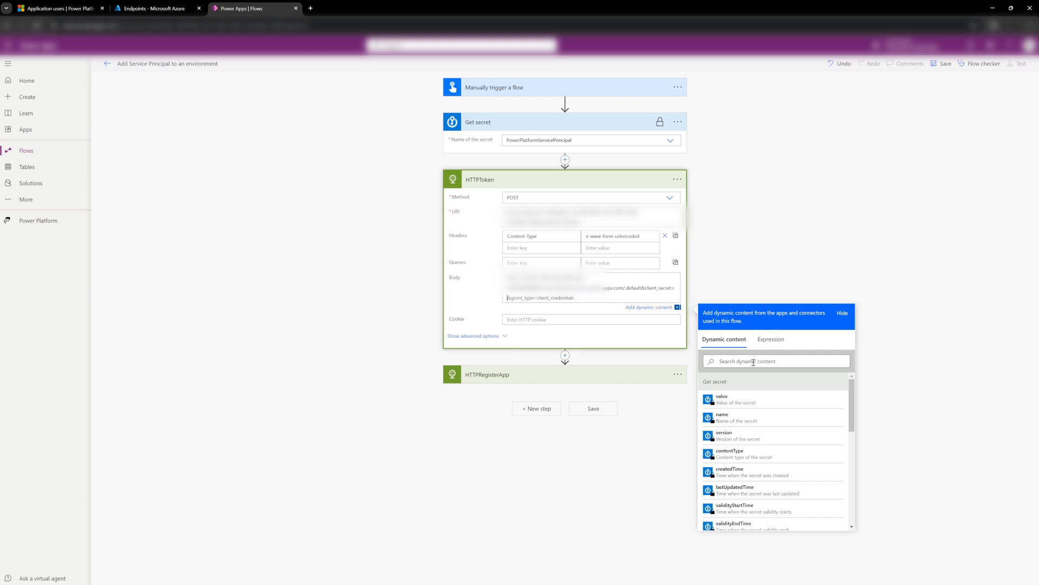
{"action": "left_click", "coordinate": [725, 399]}
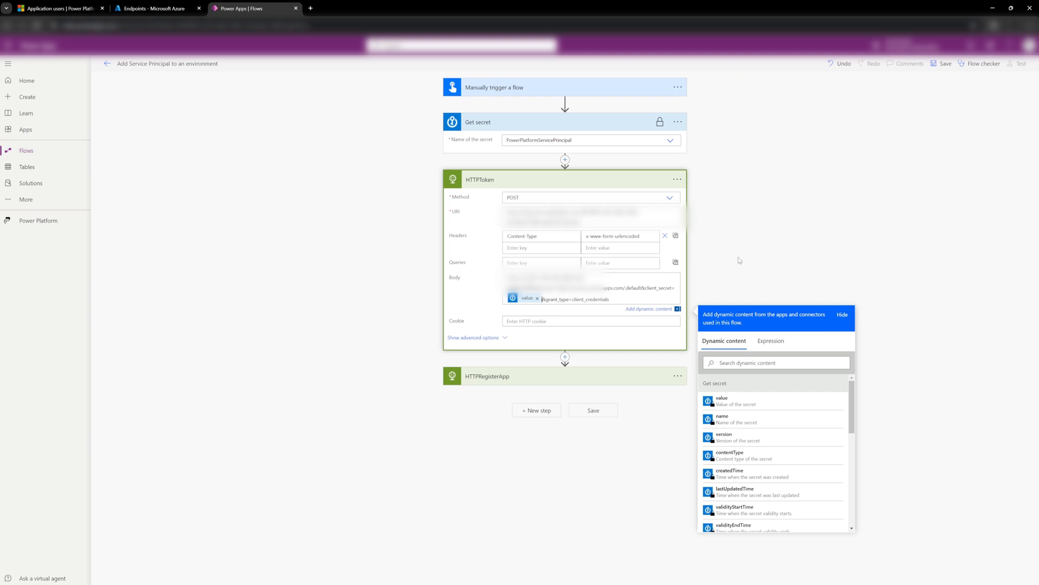
Set HTTPRegisterApp's method to POST and fill in the app registration request URI.
{"action": "left_click", "coordinate": [578, 376]}
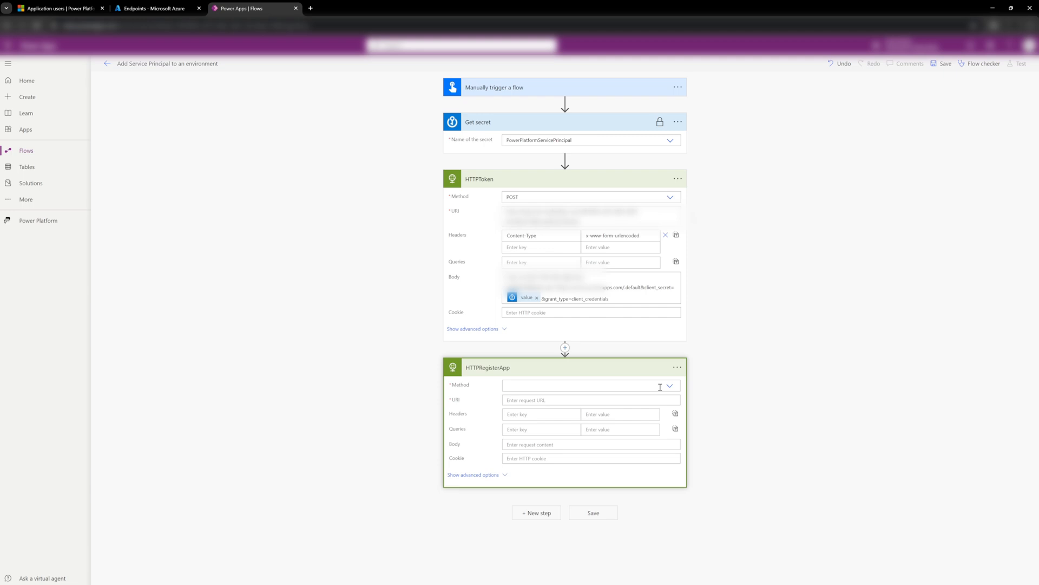
{"action": "left_click", "coordinate": [660, 387]}
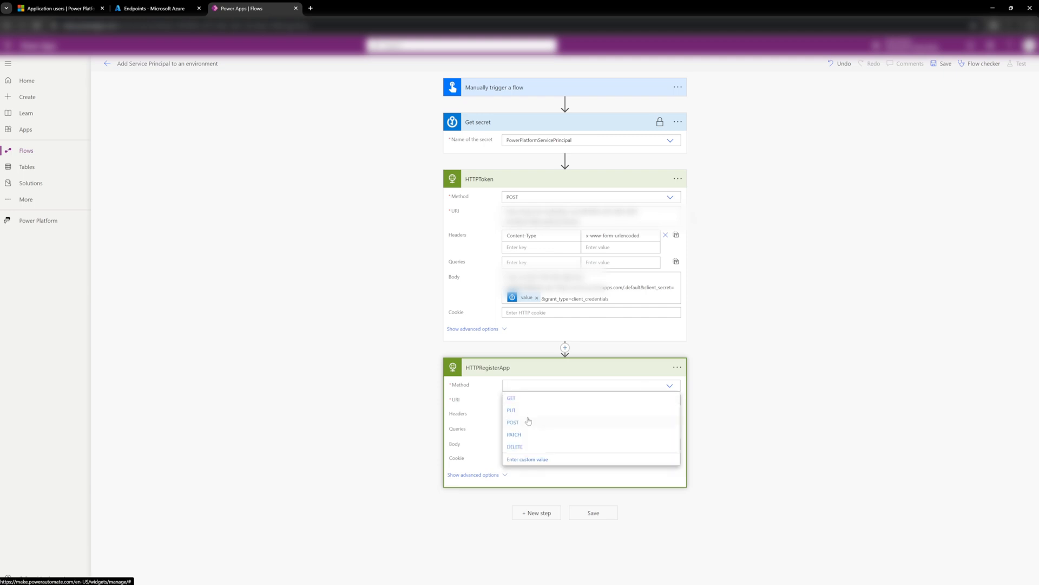
{"action": "left_click", "coordinate": [528, 422]}
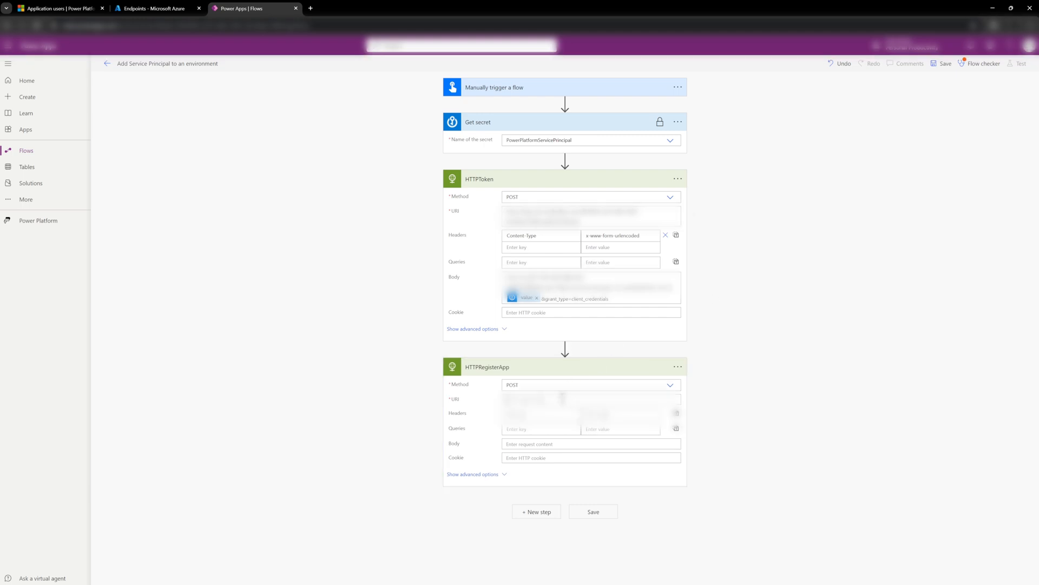
{"action": "left_click", "coordinate": [562, 399]}
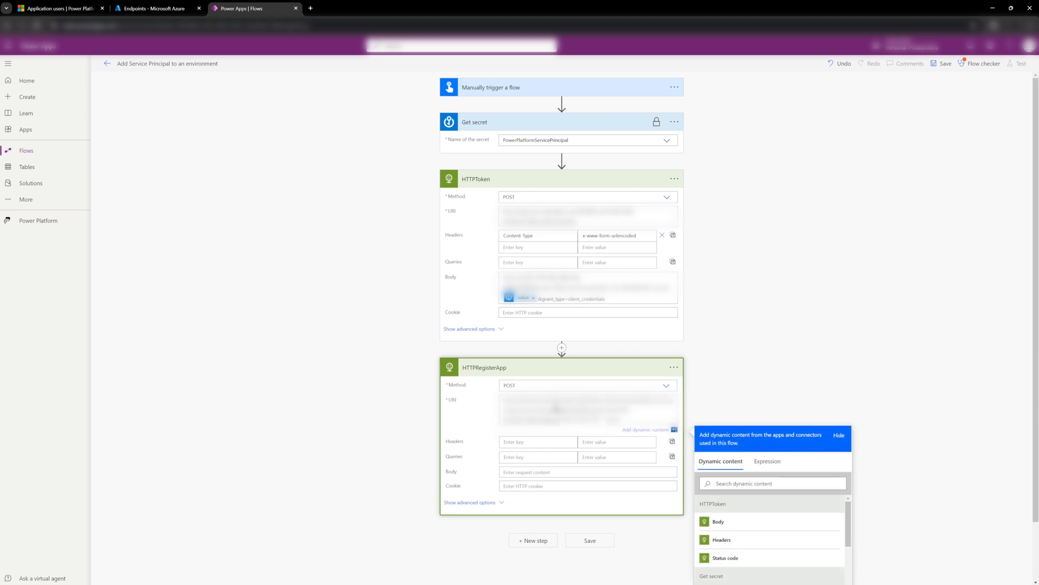
{"action": "left_click_drag", "start_coordinate": [555, 409], "coordinate": [535, 420]}
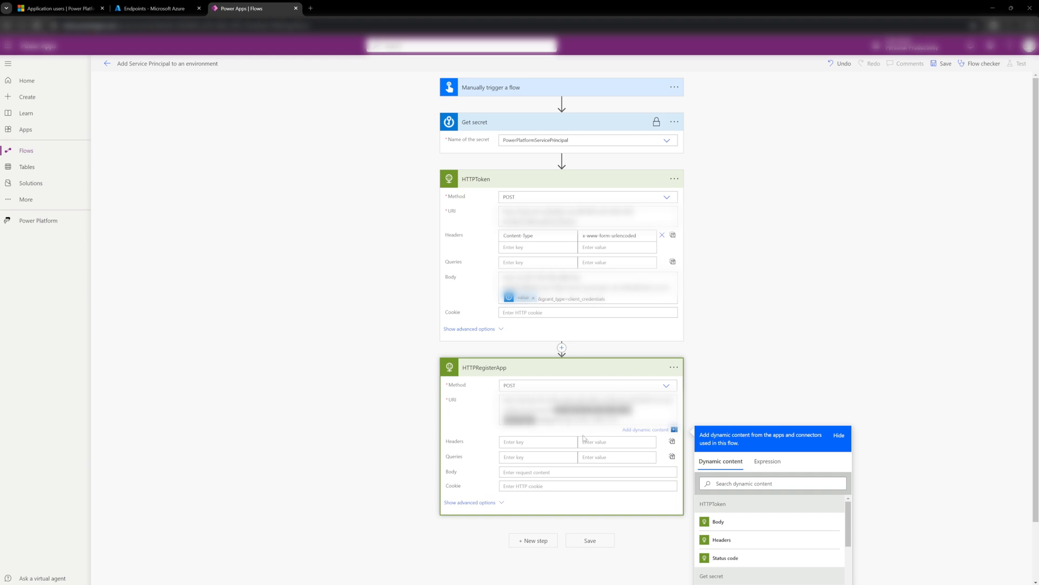
Add an Authorization header key and a Content-Type header with the value application/json to HTTPRegisterApp.
{"action": "left_click", "coordinate": [553, 443]}
{"action": "type", "text": "Authorization"}
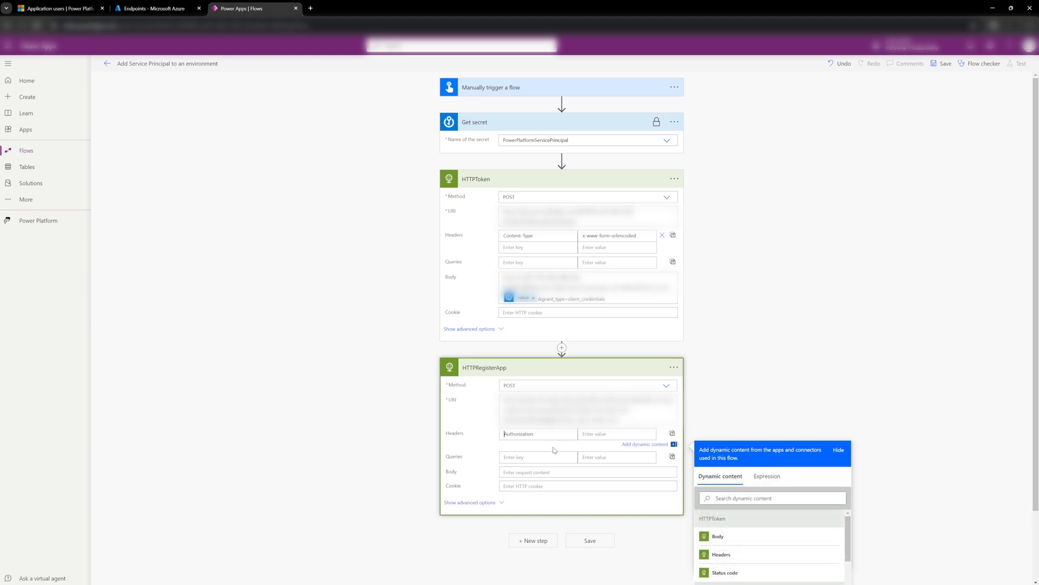
{"action": "left_click", "coordinate": [613, 436]}
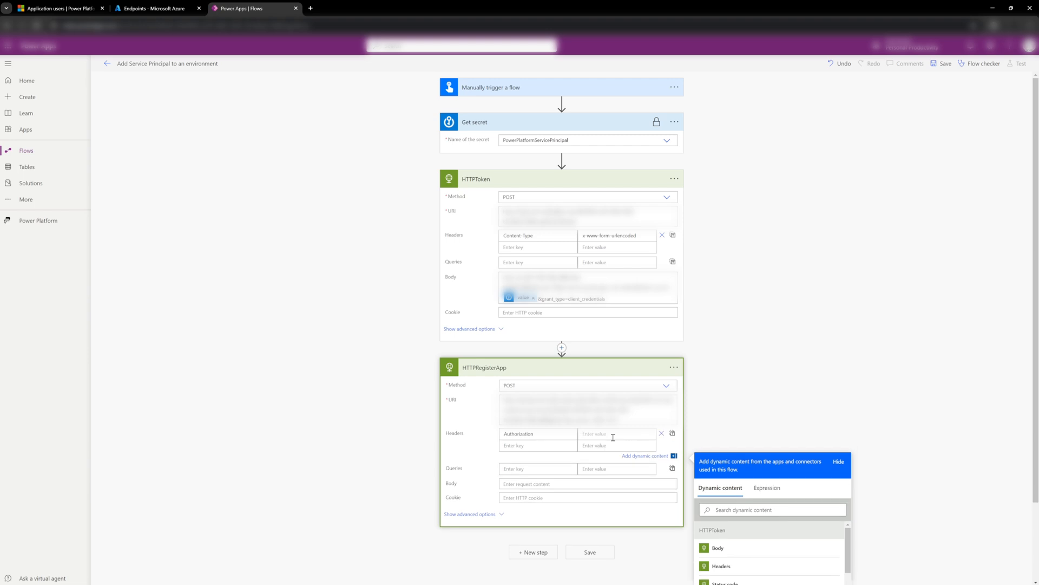
{"action": "key", "text": "alt+Tab"}
{"action": "left_click", "coordinate": [519, 445]}
{"action": "type", "text": "Content-Type"}
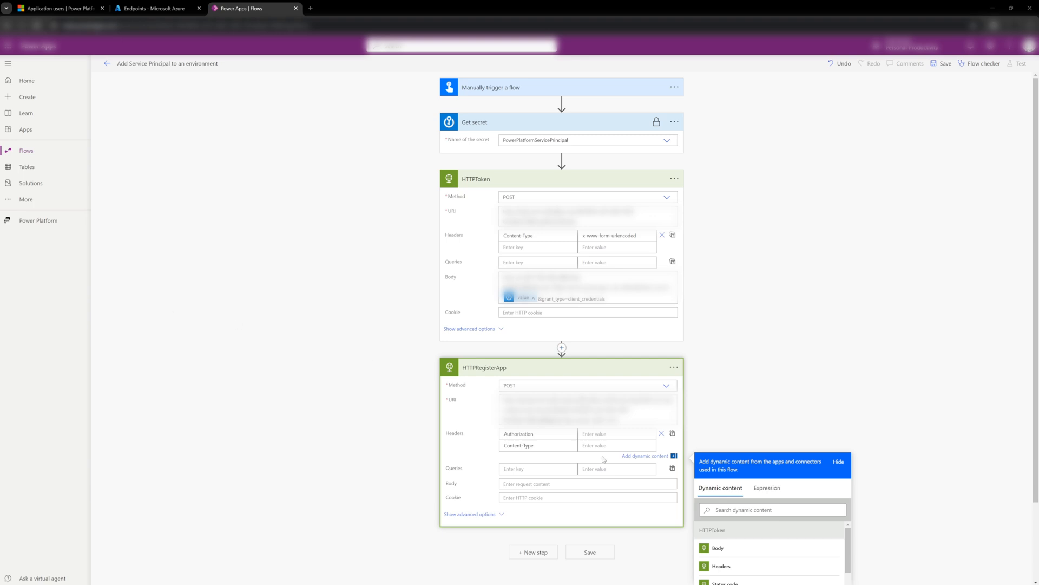
{"action": "left_click", "coordinate": [591, 443]}
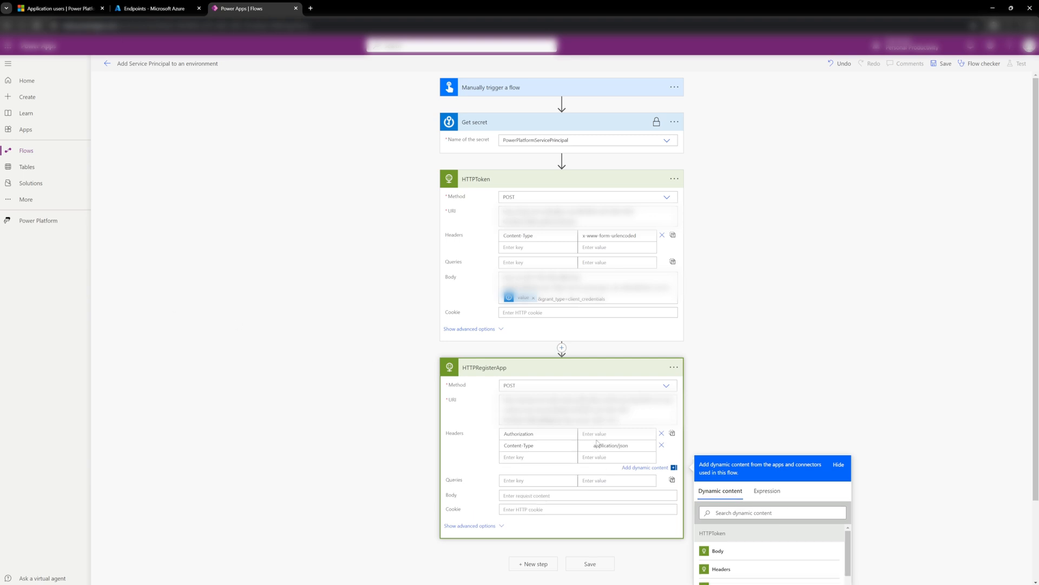
{"action": "type", "text": "application/json"}
Enter Bearer as the Authorization header's value in HTTPRegisterApp and look through the dynamic content for the token.
{"action": "type", "text": "Bear"}
{"action": "double_click", "coordinate": [598, 434]}
{"action": "type", "text": "Bearer"}
{"action": "scroll", "coordinate": [804, 501], "scroll_direction": "down", "scroll_amount": 2}
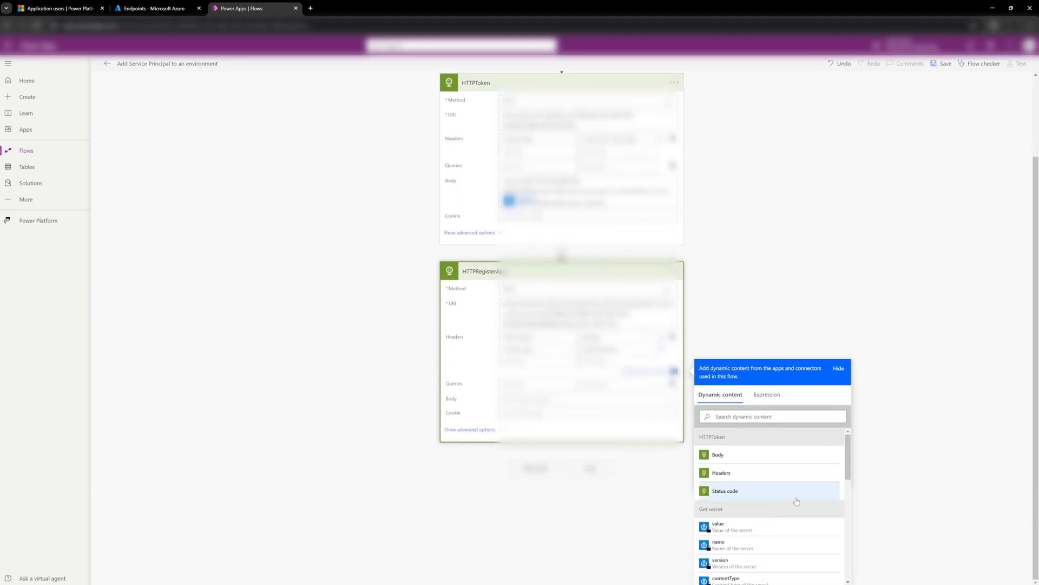
{"action": "scroll", "coordinate": [796, 495], "scroll_direction": "down", "scroll_amount": 5}
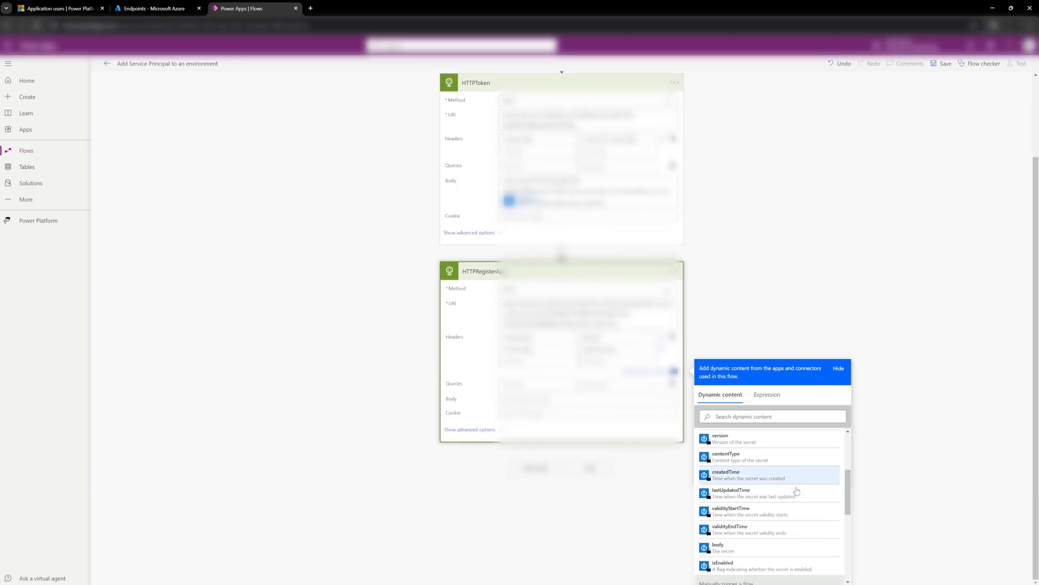
{"action": "scroll", "coordinate": [797, 491], "scroll_direction": "up", "scroll_amount": 5}
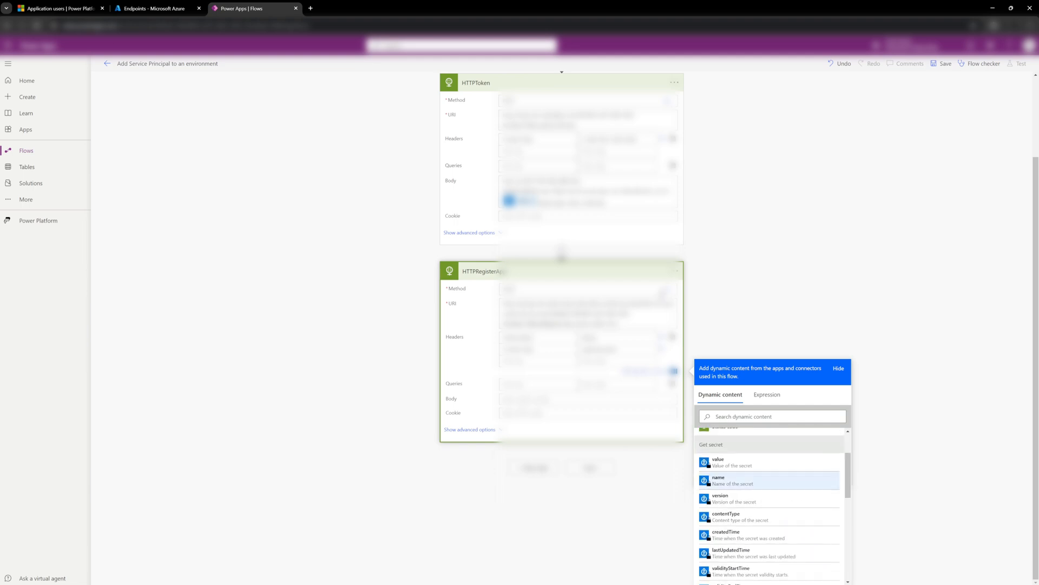
Insert a Parse JSON action between HTTPToken and HTTPRegisterApp with HTTPToken's Body as its content.
{"action": "left_click", "coordinate": [562, 161]}
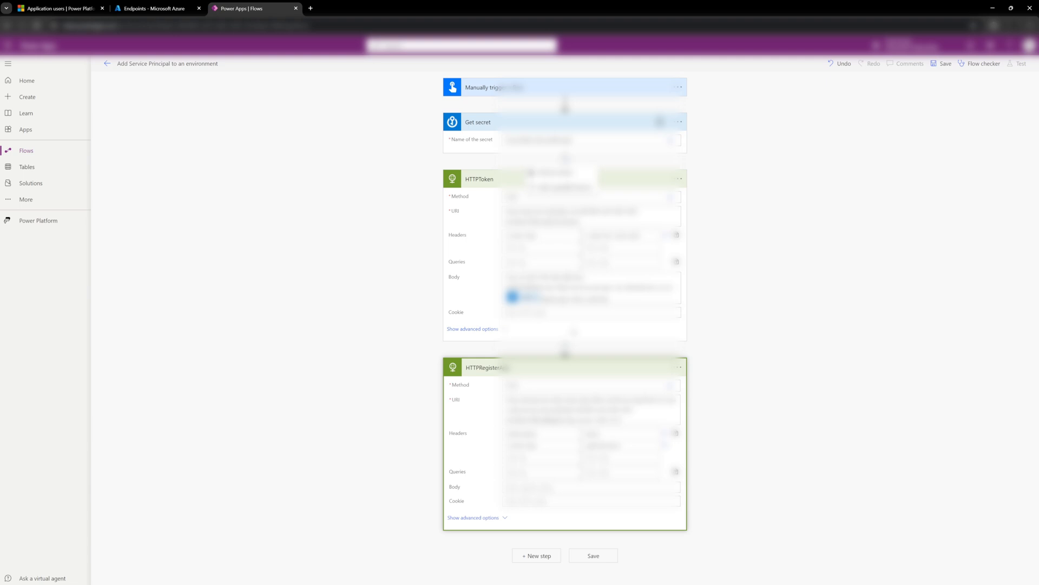
{"action": "left_click", "coordinate": [564, 347]}
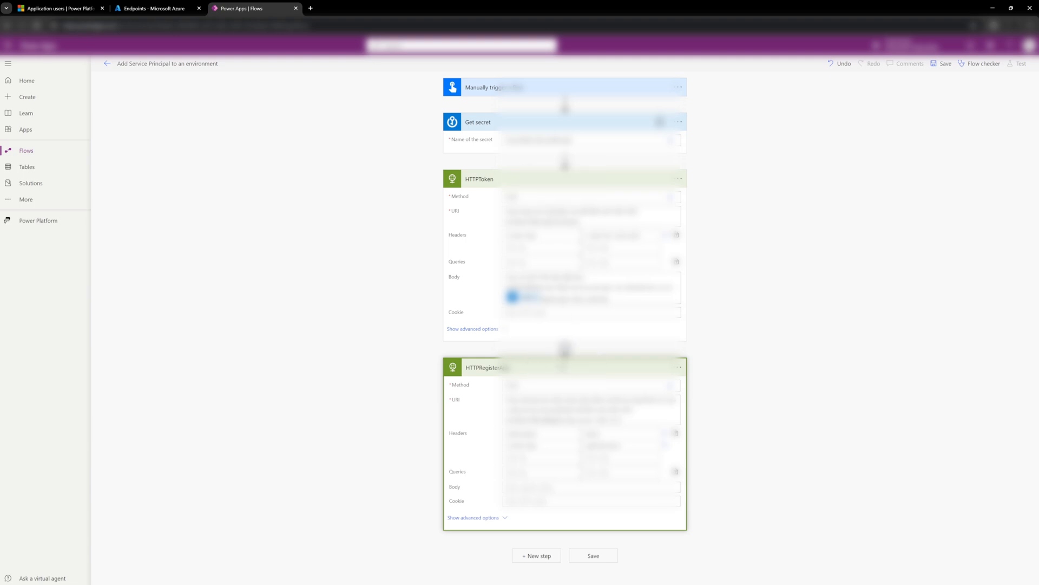
{"action": "left_click", "coordinate": [548, 361]}
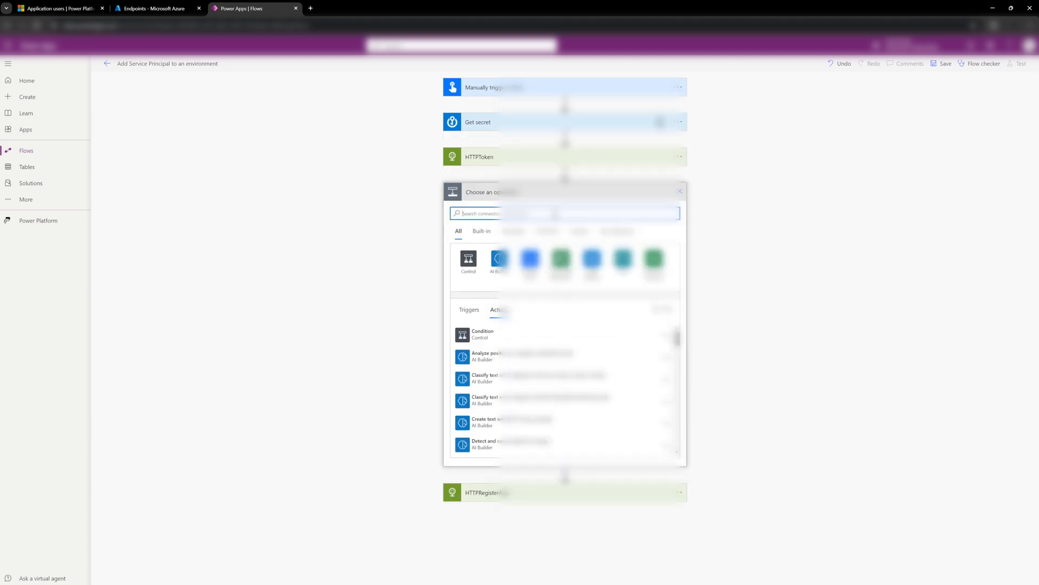
{"action": "type", "text": "parse"}
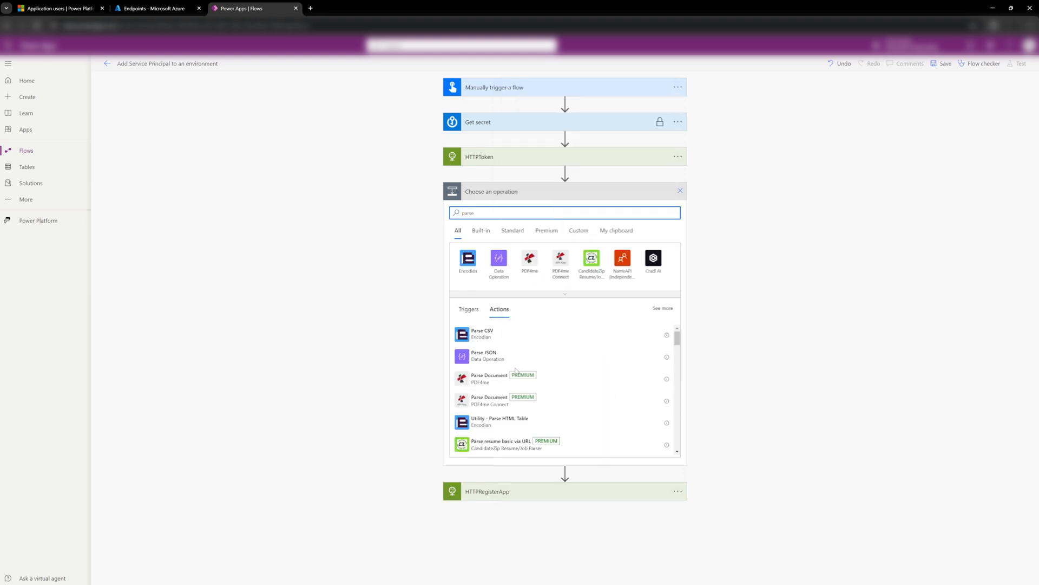
{"action": "left_click", "coordinate": [504, 359]}
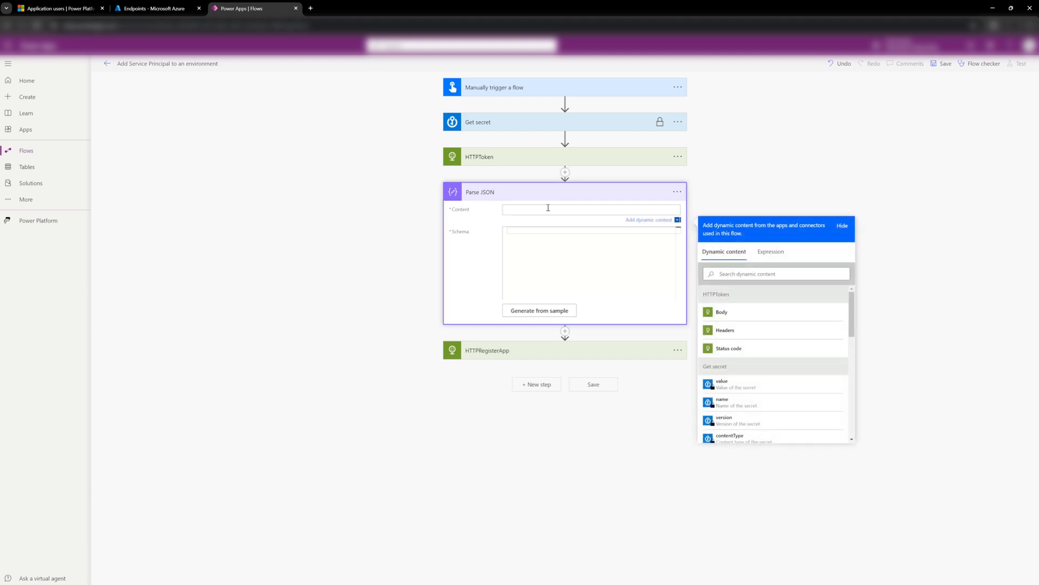
{"action": "left_click", "coordinate": [772, 319]}
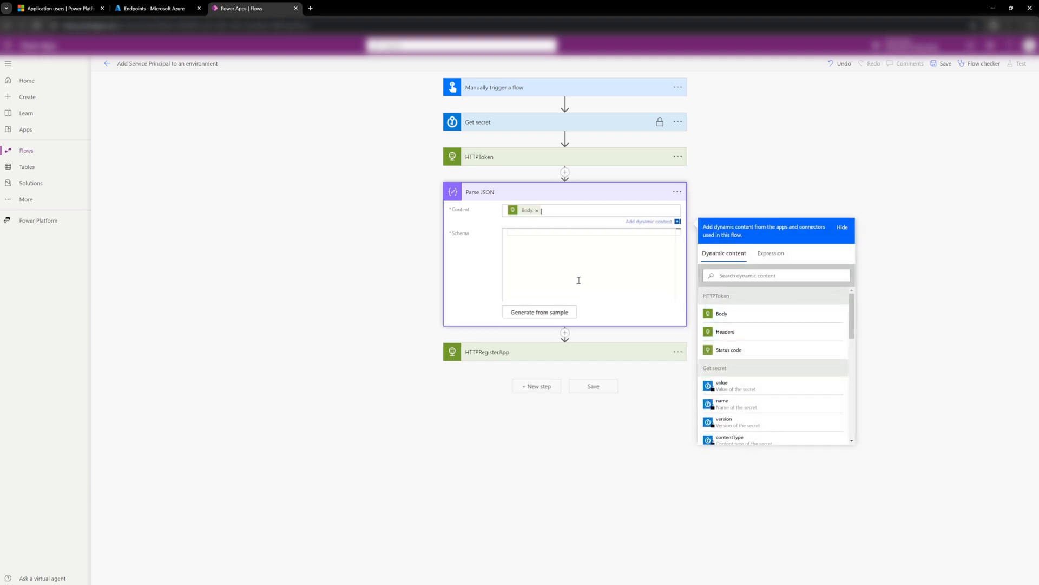
Try a placeholder entry in Parse JSON's schema.
{"action": "left_click", "coordinate": [534, 243]}
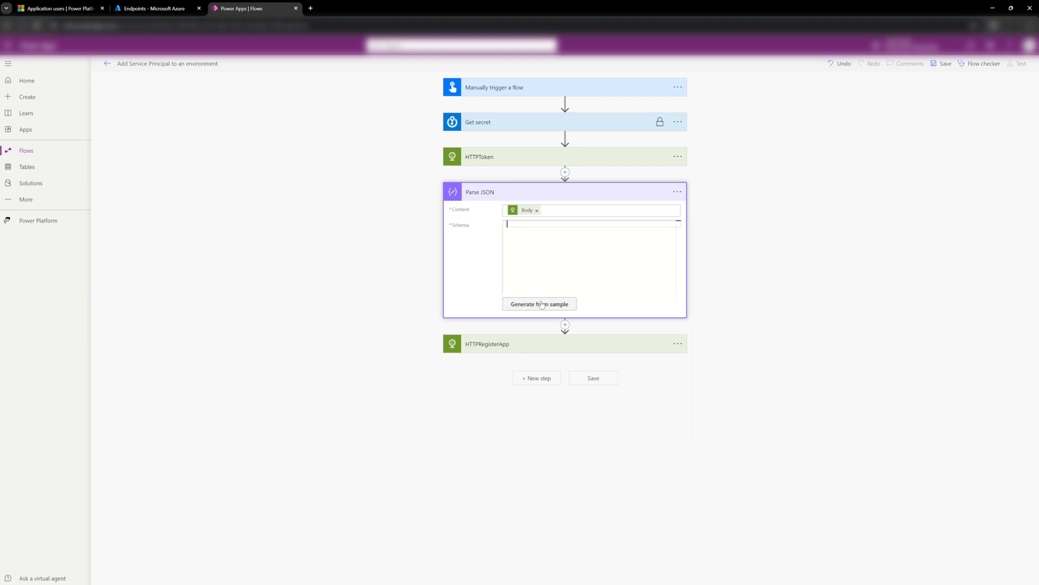
{"action": "left_click", "coordinate": [539, 345]}
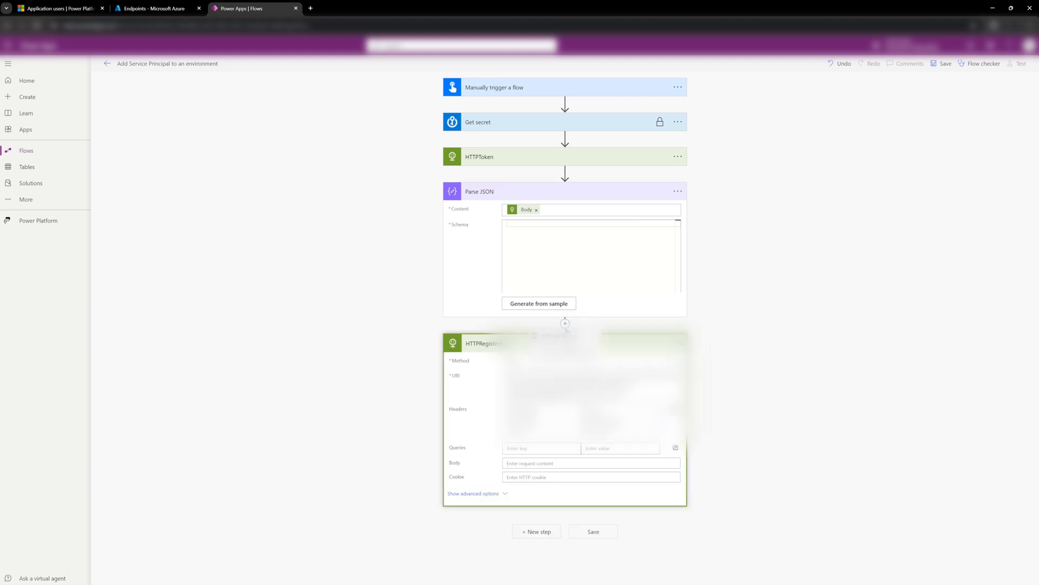
{"action": "left_click", "coordinate": [748, 311]}
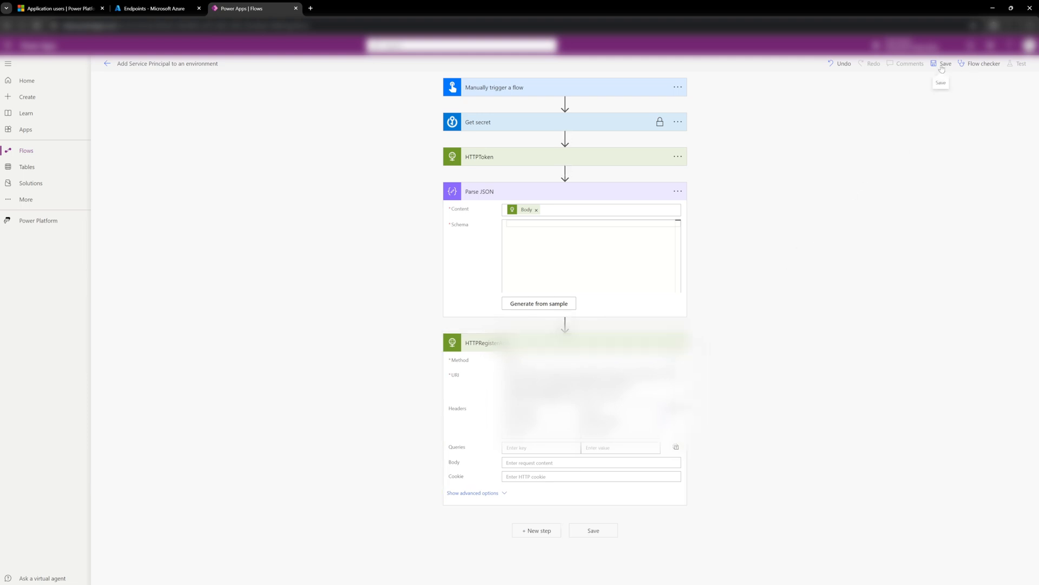
{"action": "left_click", "coordinate": [579, 226]}
{"action": "type", "text": "{"}
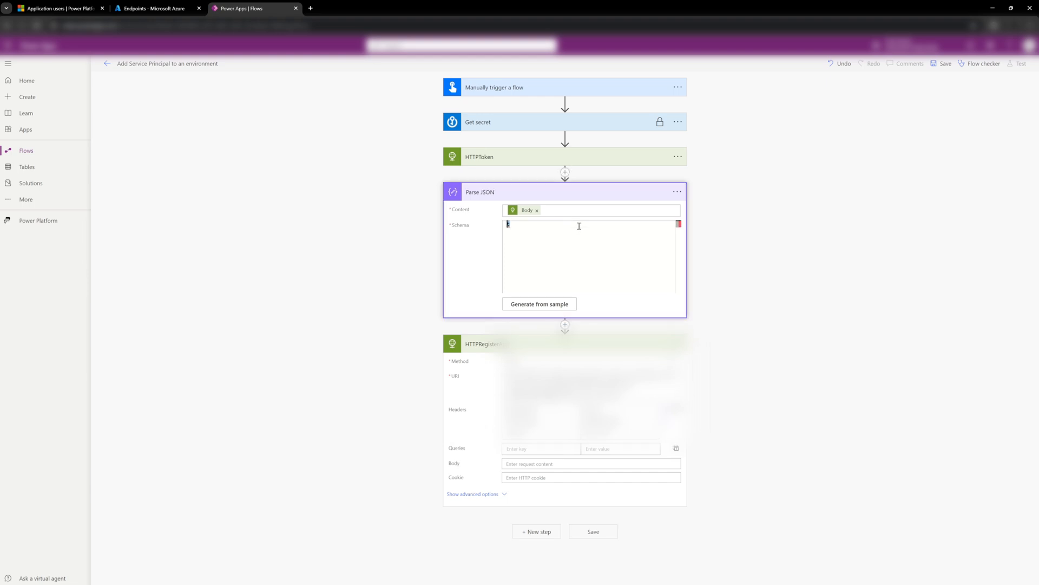
Insert a Terminate action directly after HTTPToken.
{"action": "left_click", "coordinate": [565, 172]}
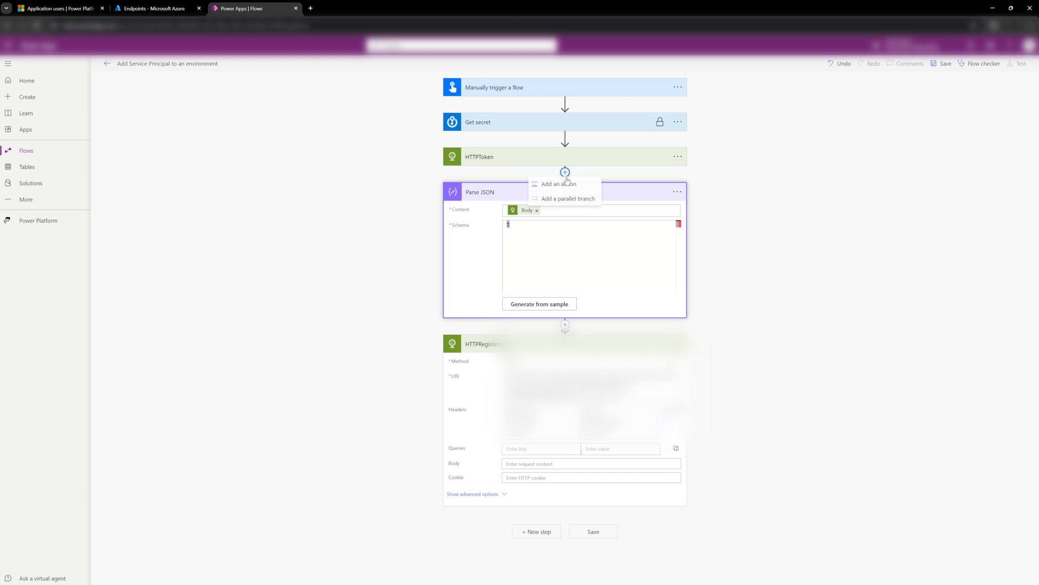
{"action": "left_click", "coordinate": [568, 186]}
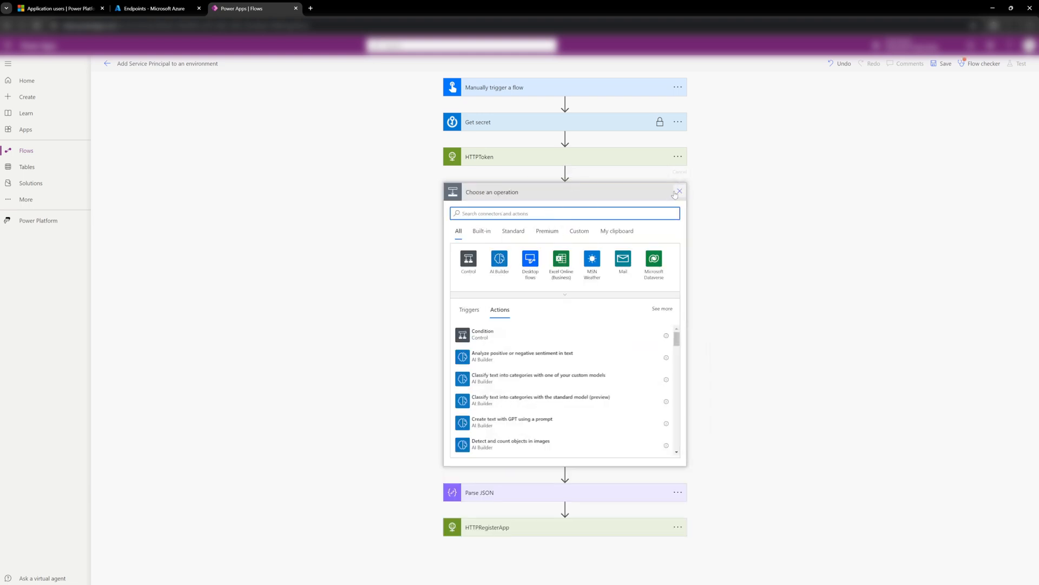
{"action": "type", "text": "terminate"}
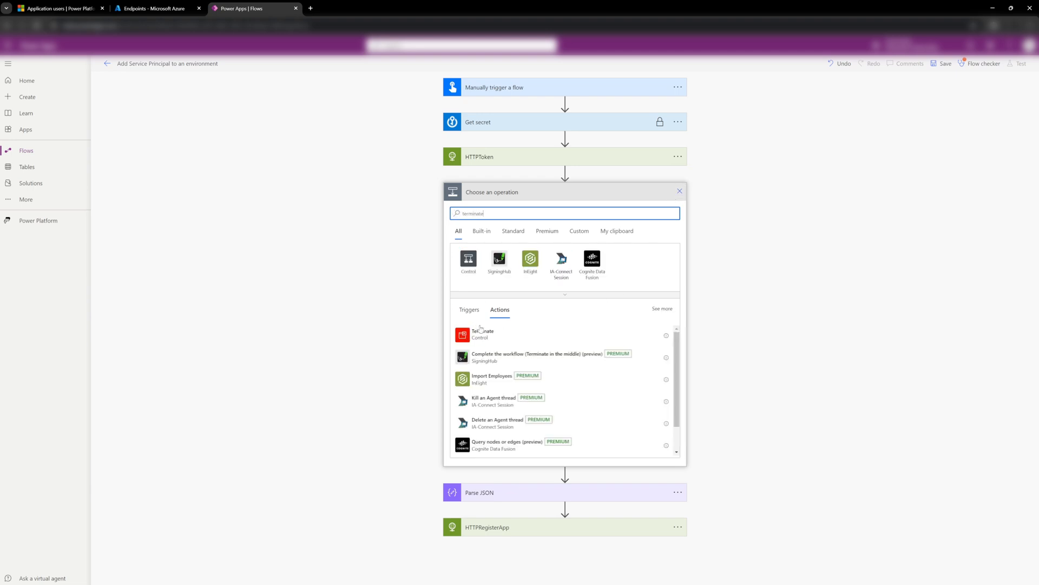
{"action": "left_click", "coordinate": [484, 334]}
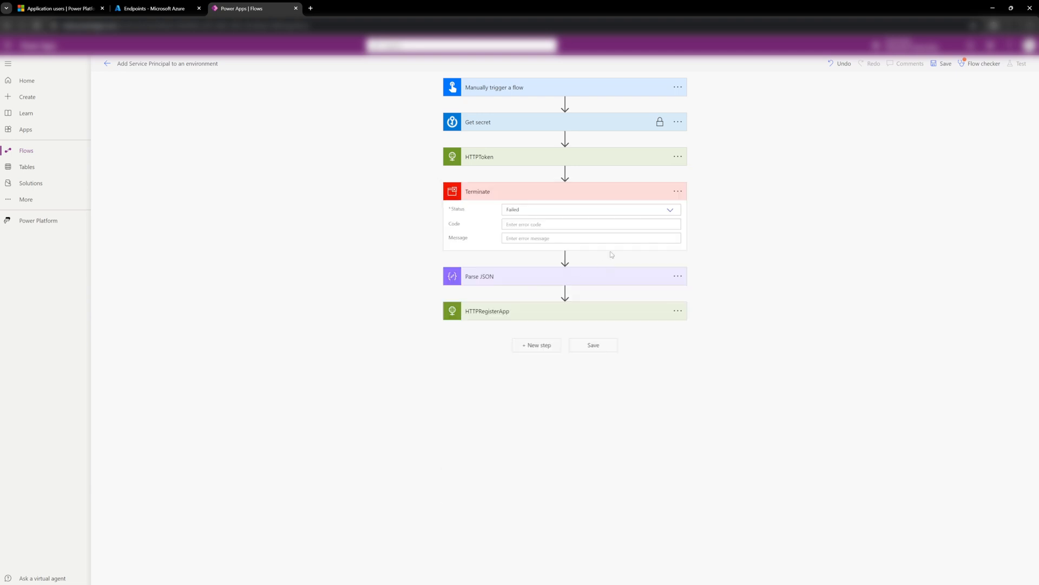
Delete the Parse JSON action from the flow.
{"action": "left_click", "coordinate": [678, 275]}
{"action": "left_click", "coordinate": [711, 376]}
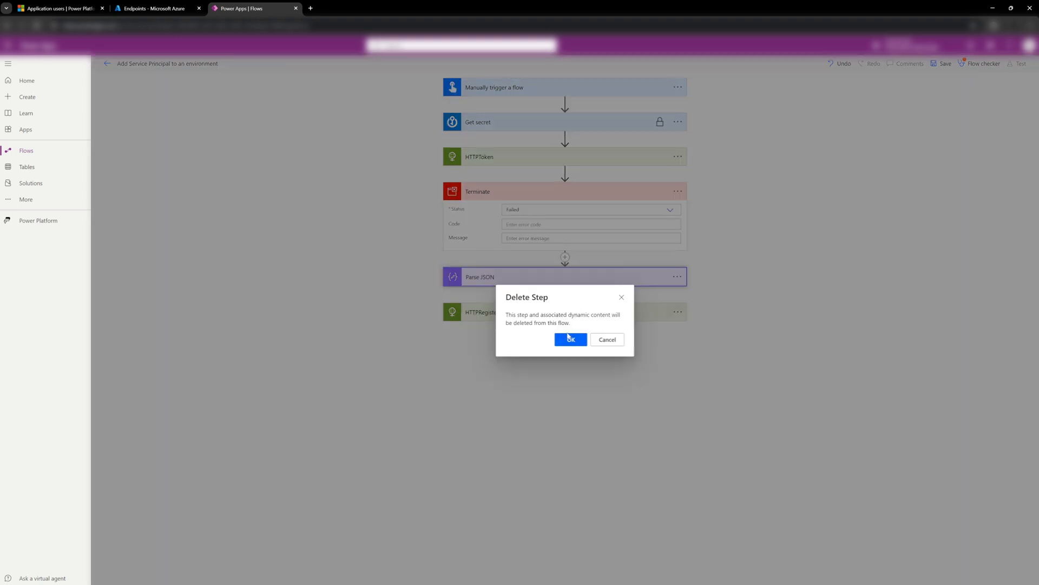
{"action": "left_click", "coordinate": [573, 339]}
Expand HTTPToken for a check of its settings and save the flow.
{"action": "left_click", "coordinate": [600, 157]}
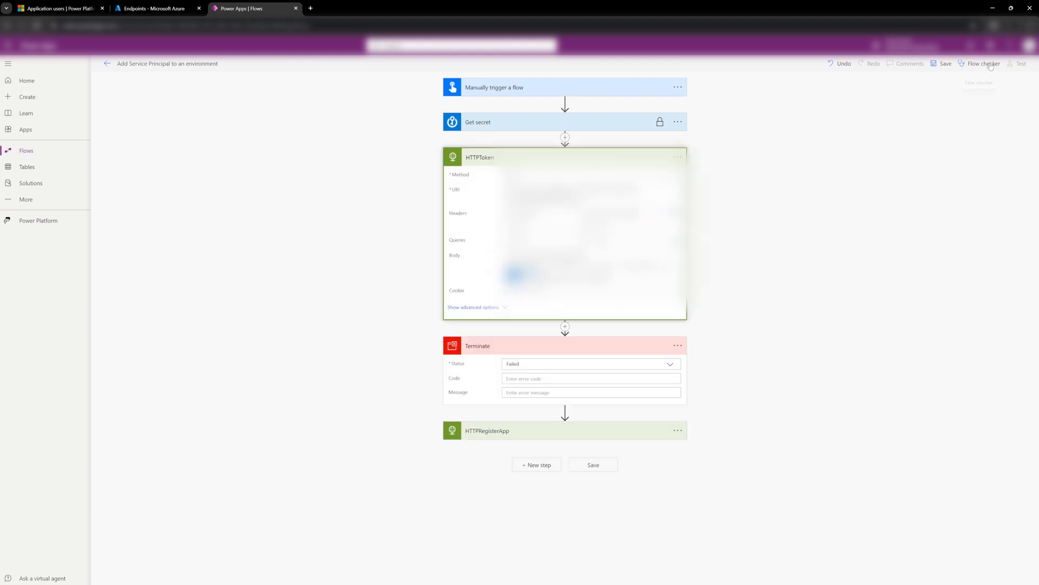
{"action": "left_click", "coordinate": [940, 64]}
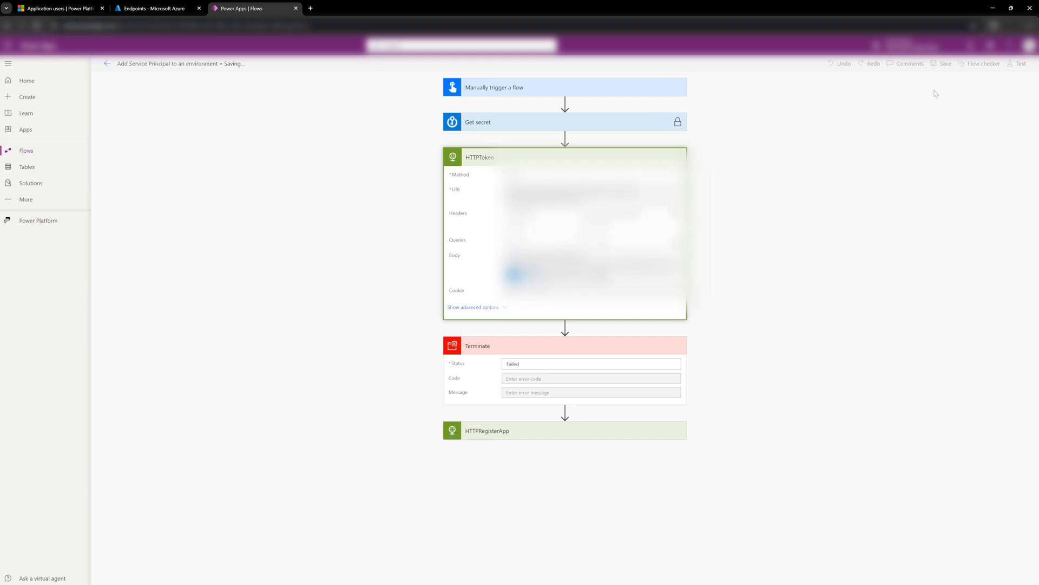
Run a manual test of the flow using the existing Azure Key Vault connection.
{"action": "left_click", "coordinate": [1012, 66]}
{"action": "left_click", "coordinate": [894, 86]}
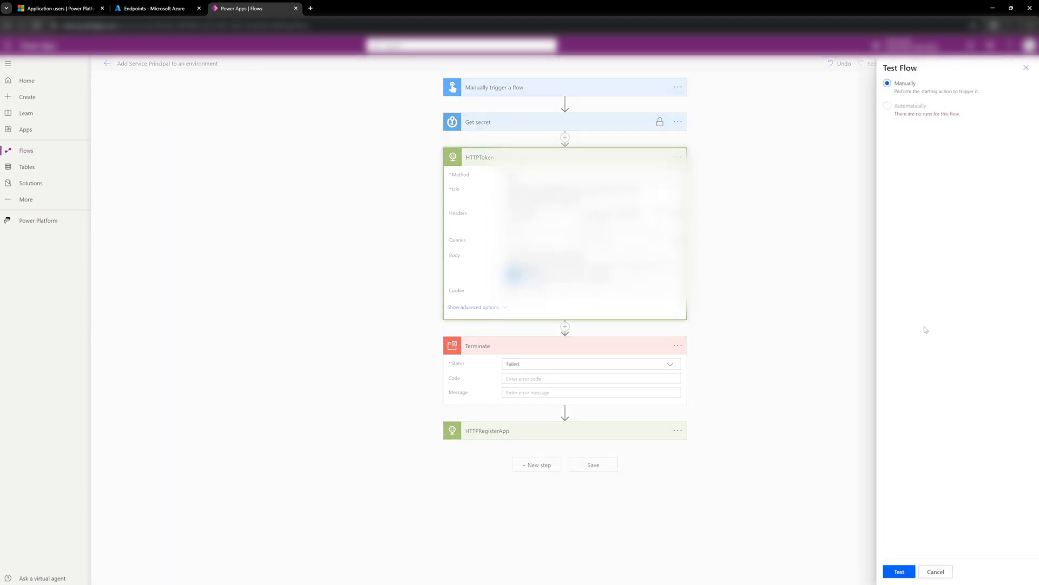
{"action": "left_click", "coordinate": [898, 570]}
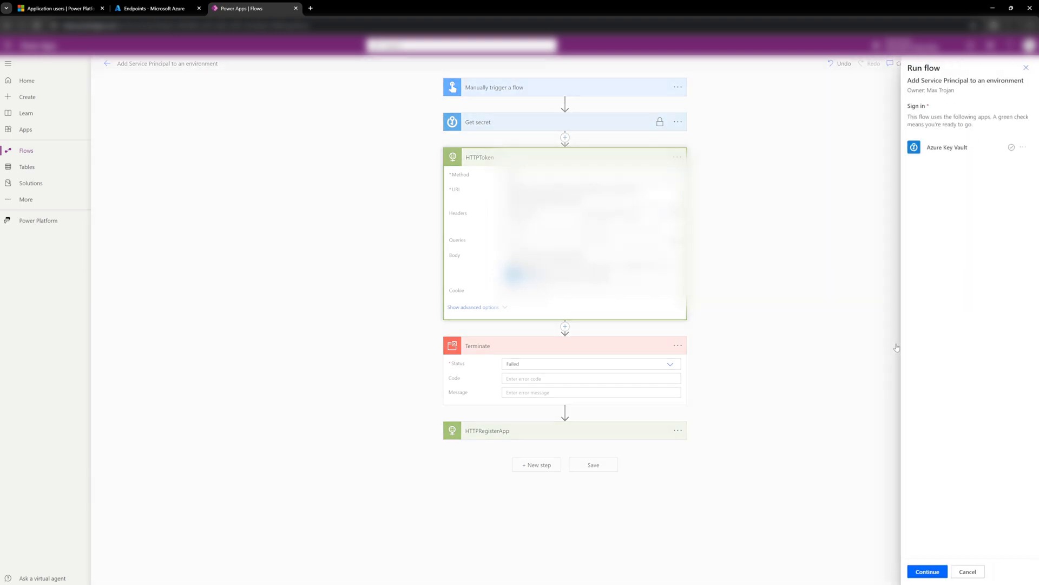
{"action": "left_click", "coordinate": [923, 572]}
{"action": "left_click", "coordinate": [926, 572]}
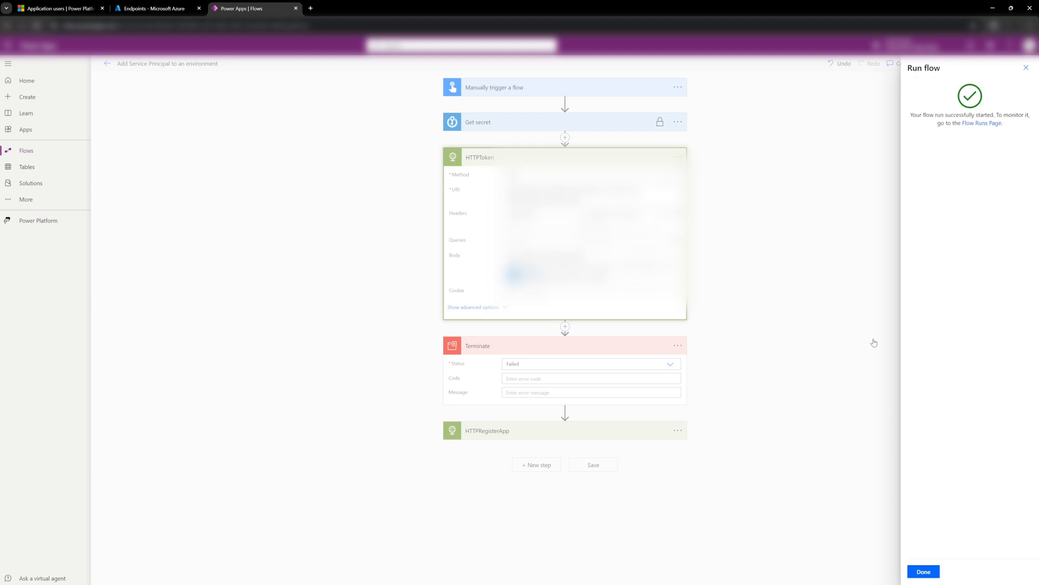
{"action": "left_click", "coordinate": [920, 575]}
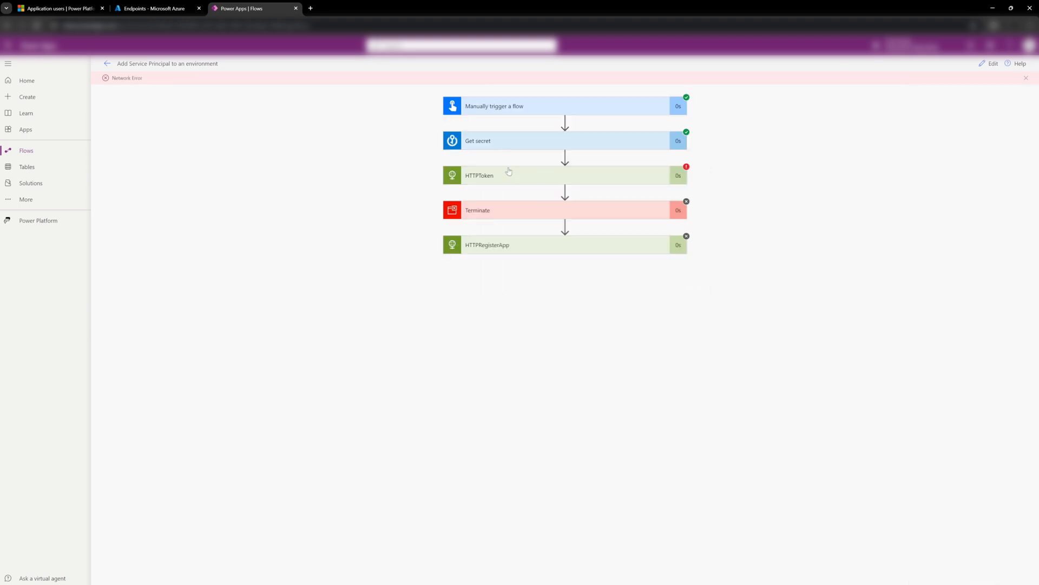
Examine the error details of HTTPToken in the test run.
{"action": "left_click", "coordinate": [512, 177]}
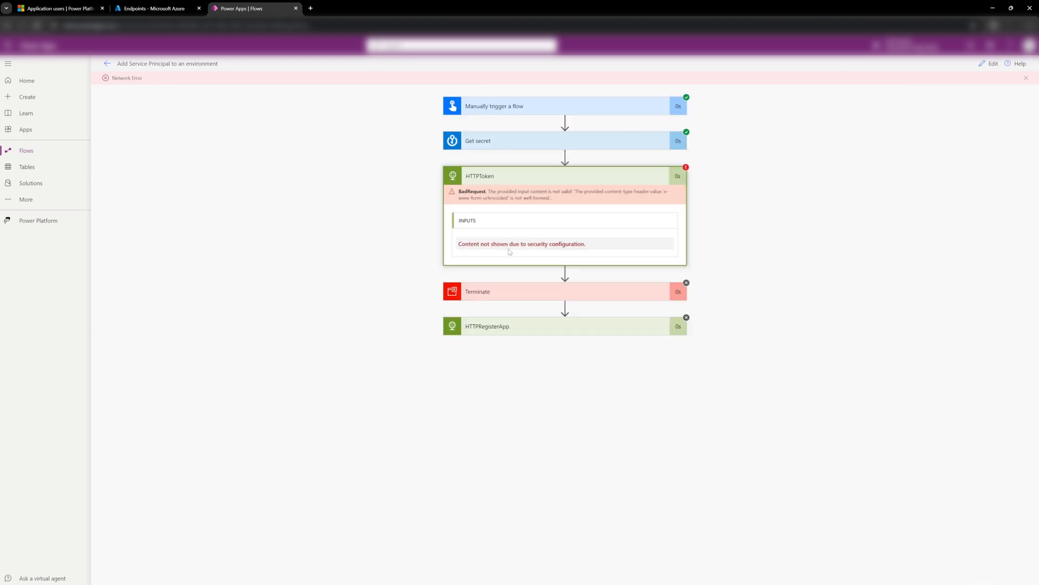
{"action": "left_click_drag", "start_coordinate": [490, 192], "coordinate": [656, 202]}
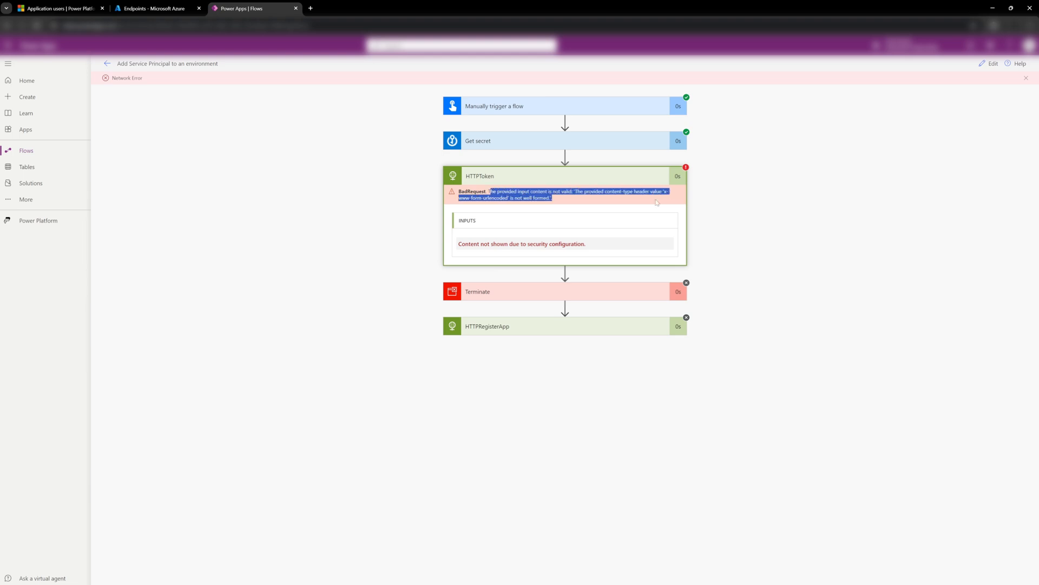
{"action": "left_click", "coordinate": [539, 201]}
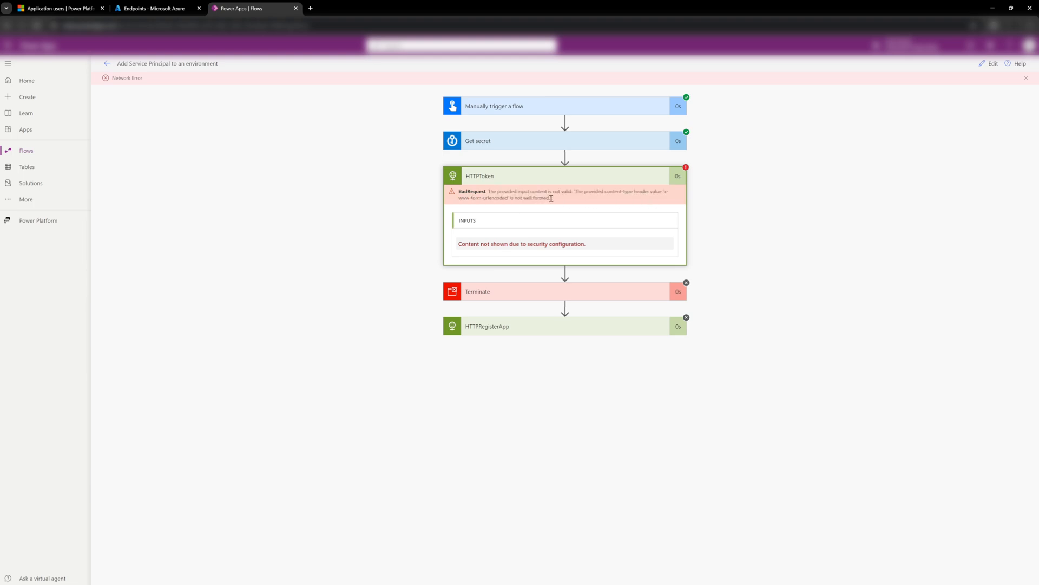
Correct HTTPToken's Content-Type header to application/x-www-form-urlencoded and save the flow.
{"action": "left_click", "coordinate": [993, 64]}
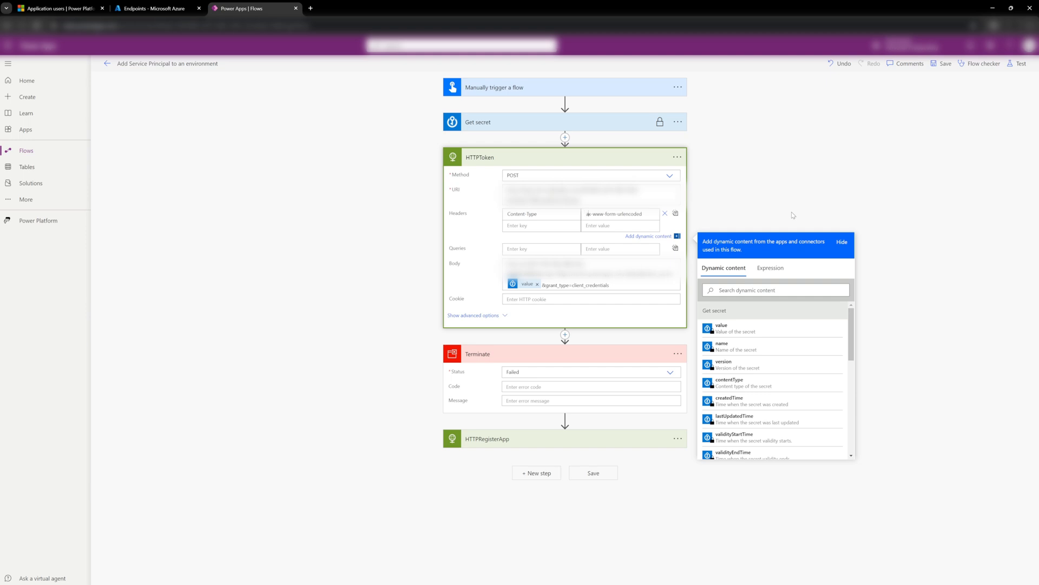
{"action": "type", "text": "pplication/"}
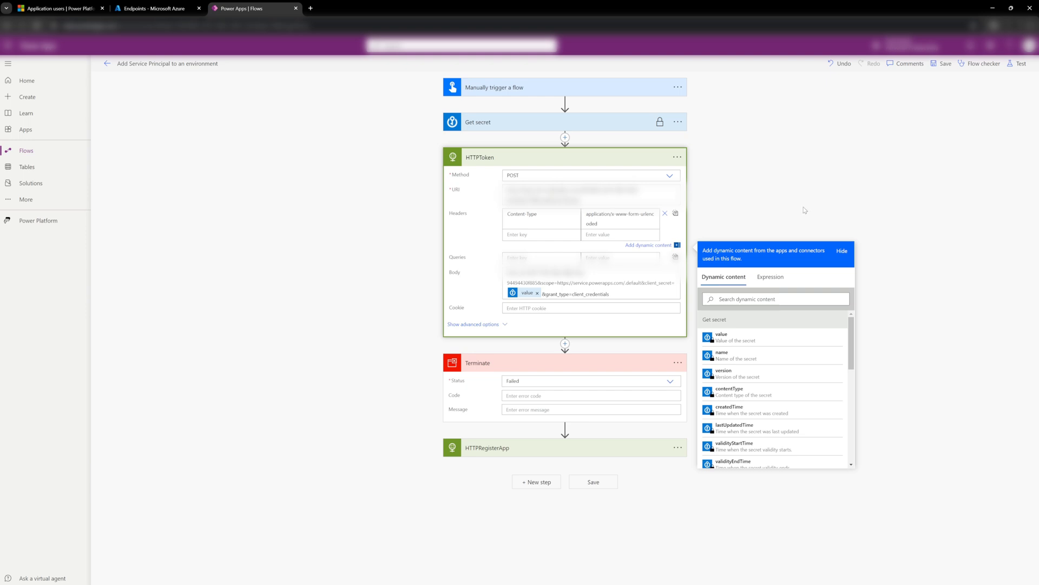
{"action": "left_click", "coordinate": [945, 64]}
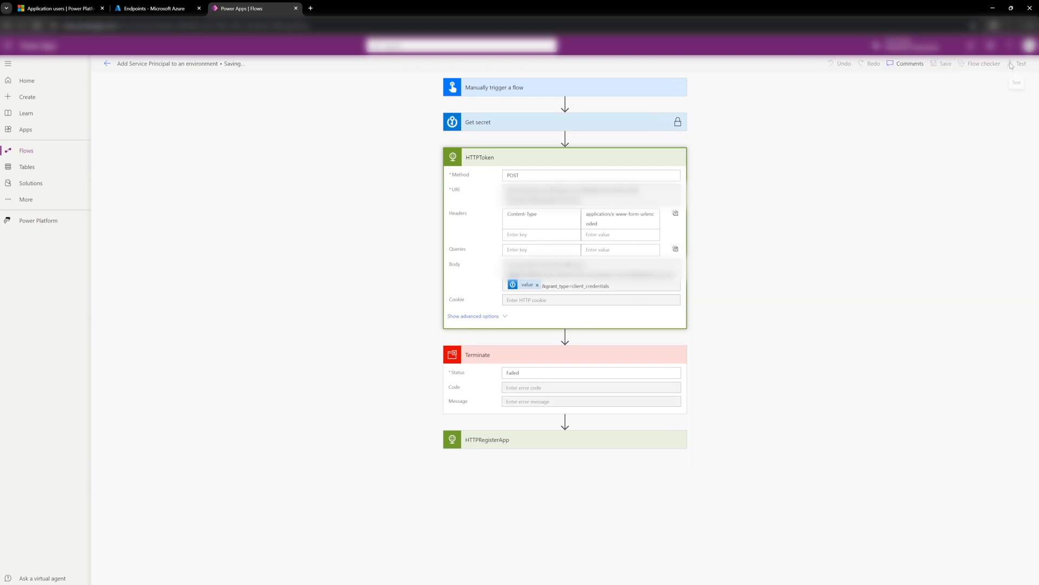
Test the saved flow manually again with the corrected header.
{"action": "left_click", "coordinate": [1014, 64]}
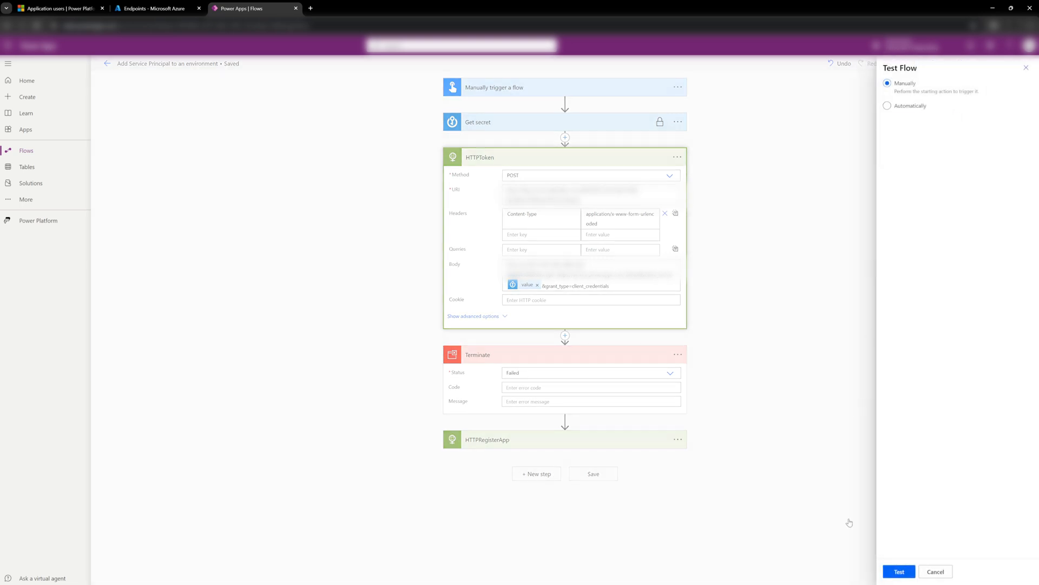
{"action": "left_click", "coordinate": [897, 573]}
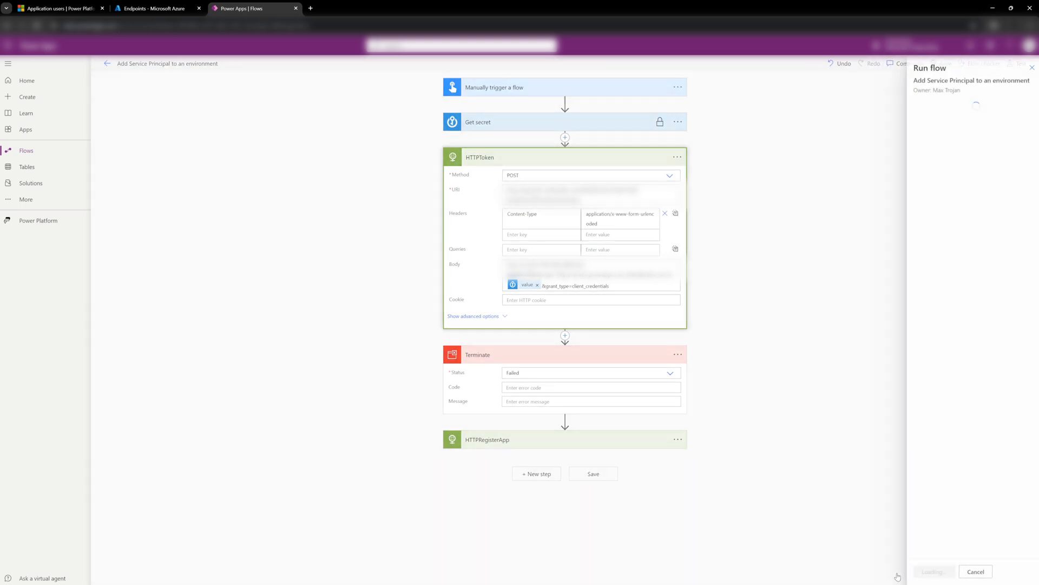
{"action": "left_click", "coordinate": [915, 573]}
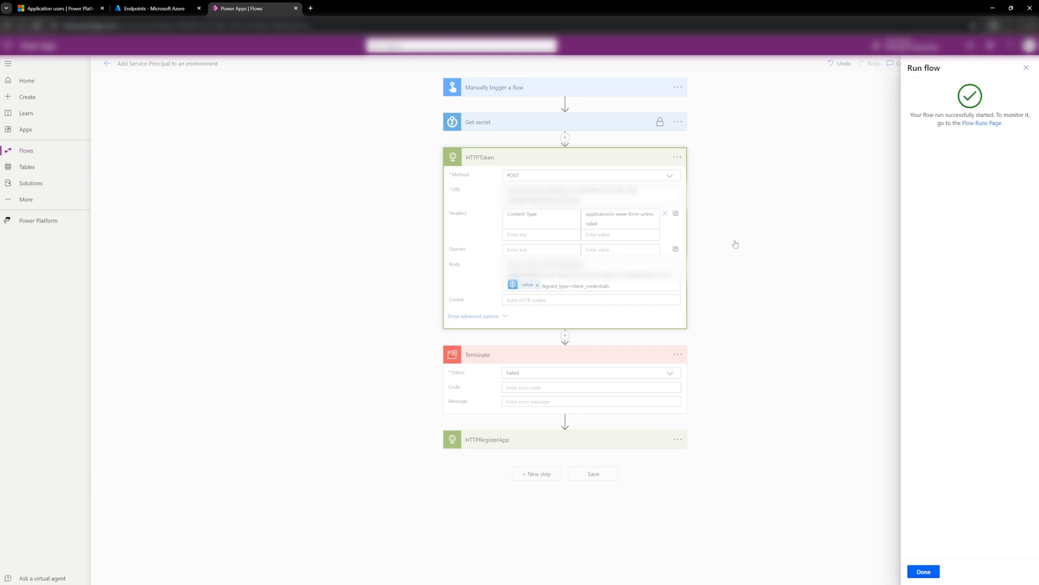
{"action": "left_click", "coordinate": [924, 573]}
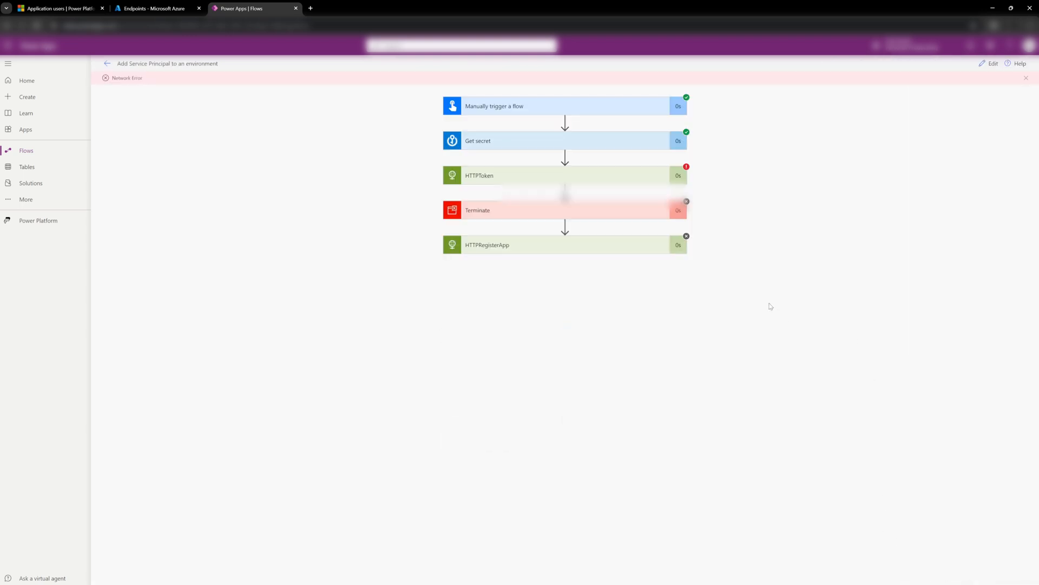
Examine HTTPToken's run outputs, including the response headers and the error body.
{"action": "left_click", "coordinate": [628, 176]}
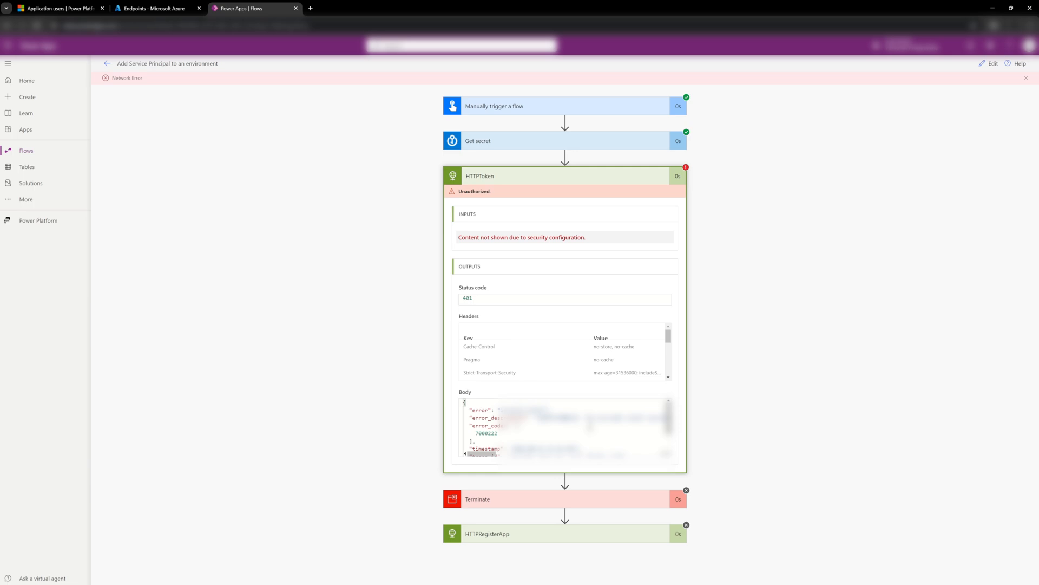
{"action": "scroll", "coordinate": [565, 428], "scroll_direction": "down", "scroll_amount": 2}
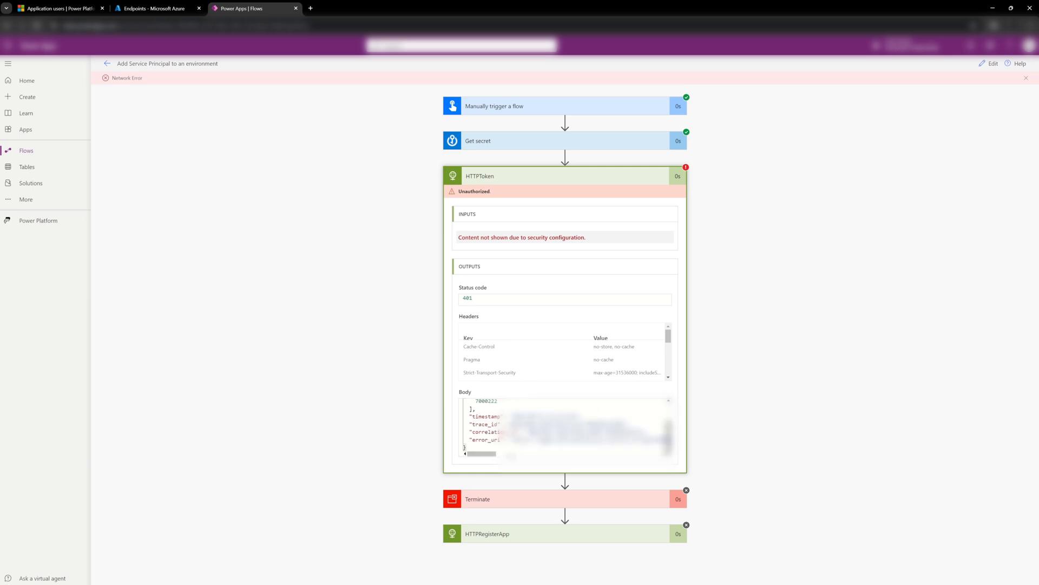
{"action": "mouse_move", "coordinate": [482, 454]}
{"action": "left_mouse_down"}
{"action": "mouse_move", "coordinate": [610, 453]}
{"action": "mouse_move", "coordinate": [482, 454]}
{"action": "left_mouse_up"}
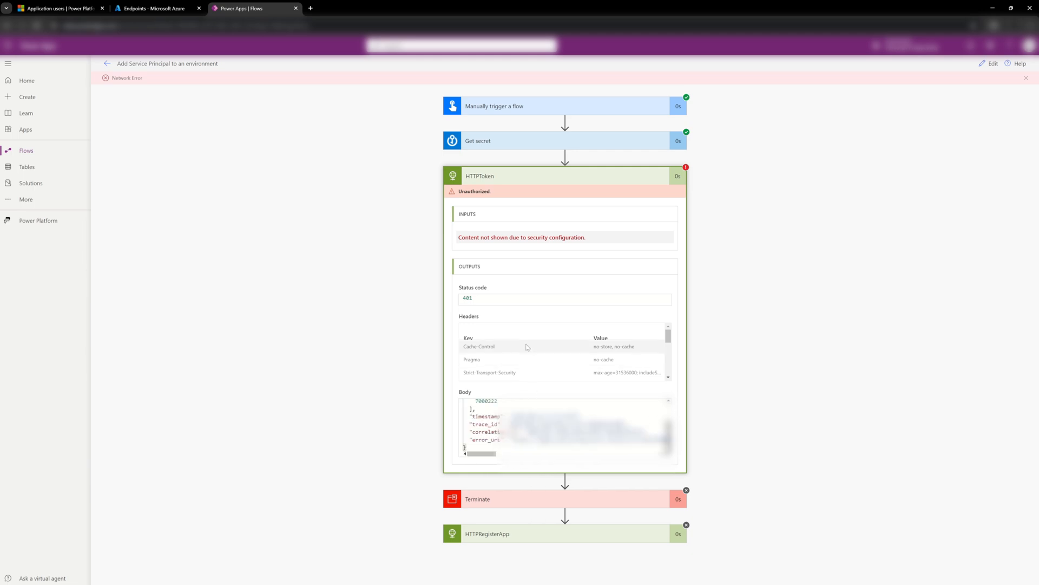
{"action": "scroll", "coordinate": [529, 350], "scroll_direction": "down", "scroll_amount": 3}
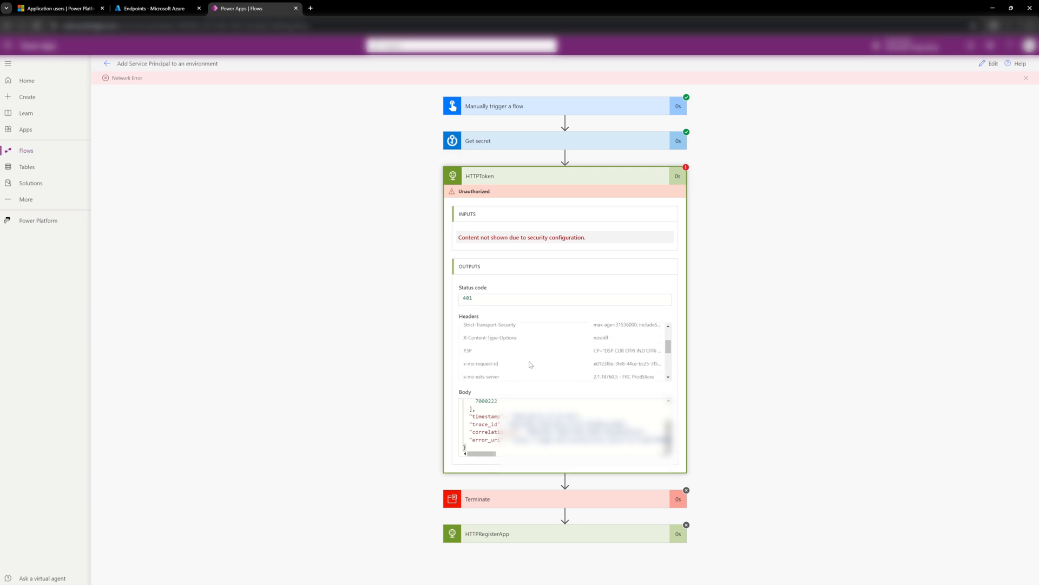
{"action": "scroll", "coordinate": [553, 363], "scroll_direction": "down", "scroll_amount": 1}
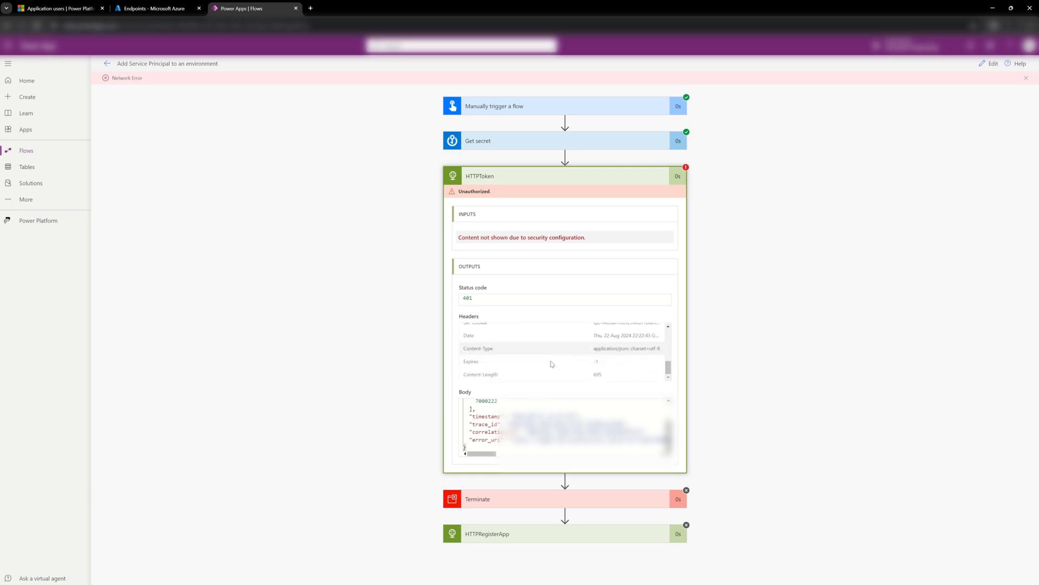
Return to editing the flow and test it automatically with the most recently used trigger.
{"action": "left_click", "coordinate": [989, 64]}
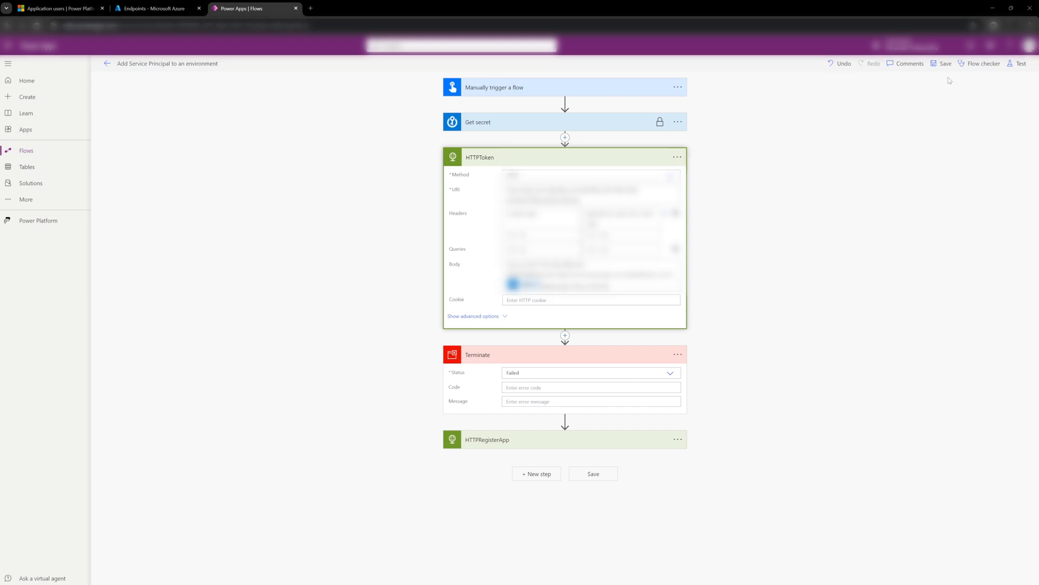
{"action": "left_click", "coordinate": [1019, 65]}
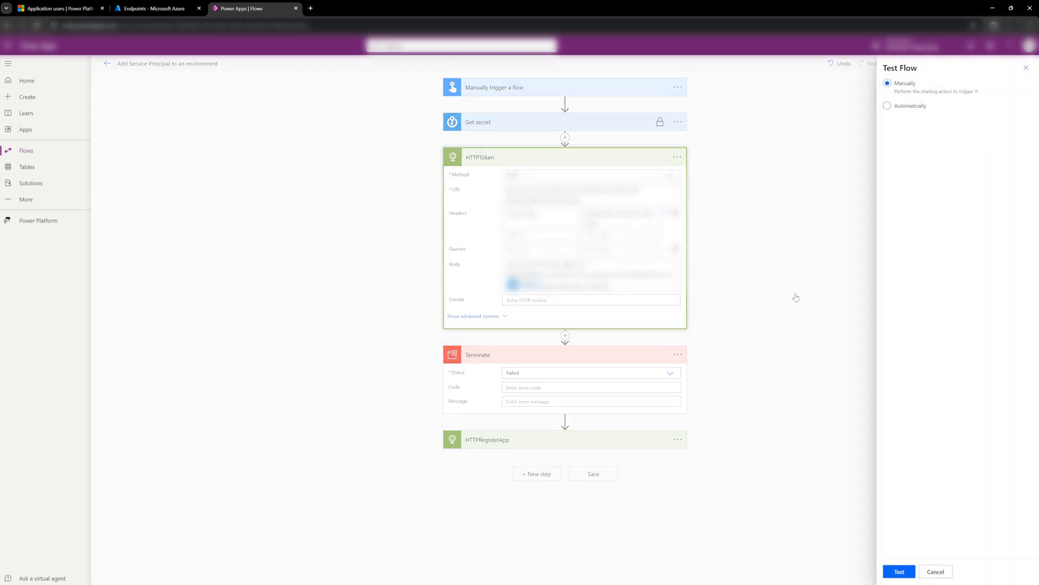
{"action": "left_click", "coordinate": [898, 106]}
{"action": "left_click", "coordinate": [903, 136]}
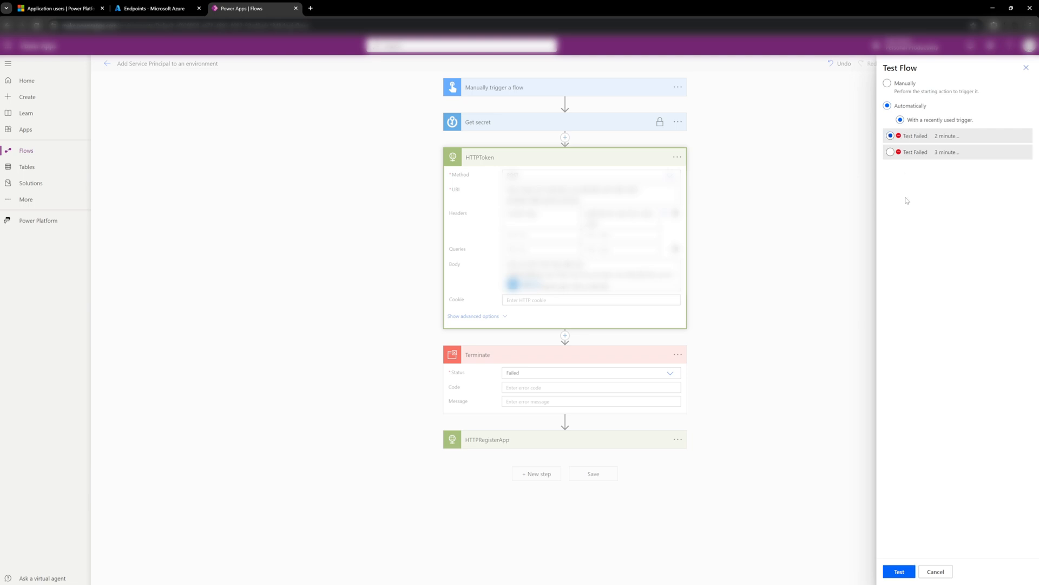
{"action": "left_click", "coordinate": [898, 572]}
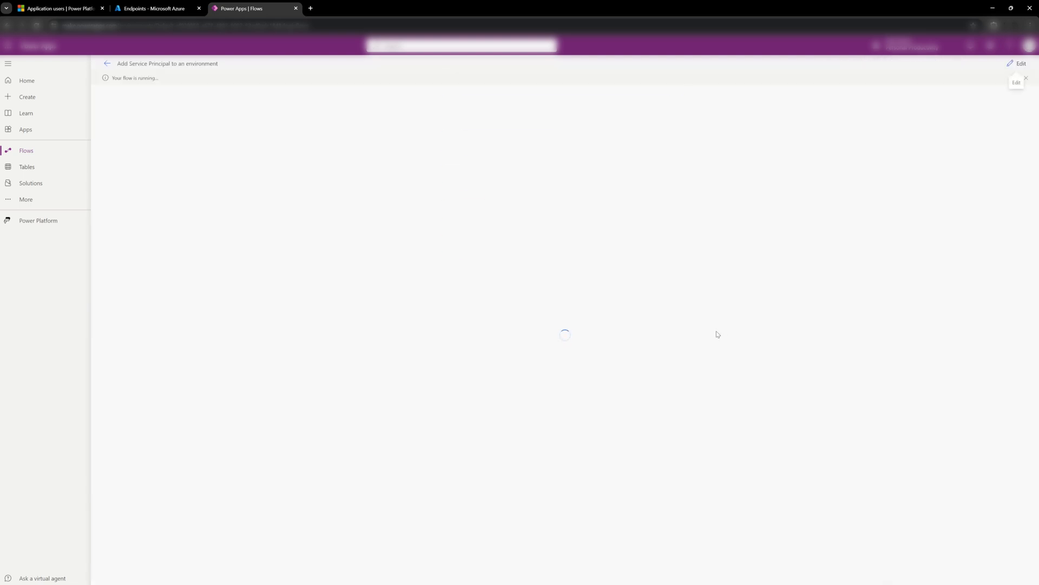
Copy the entire response body from HTTPToken's run outputs.
{"action": "left_click", "coordinate": [563, 176]}
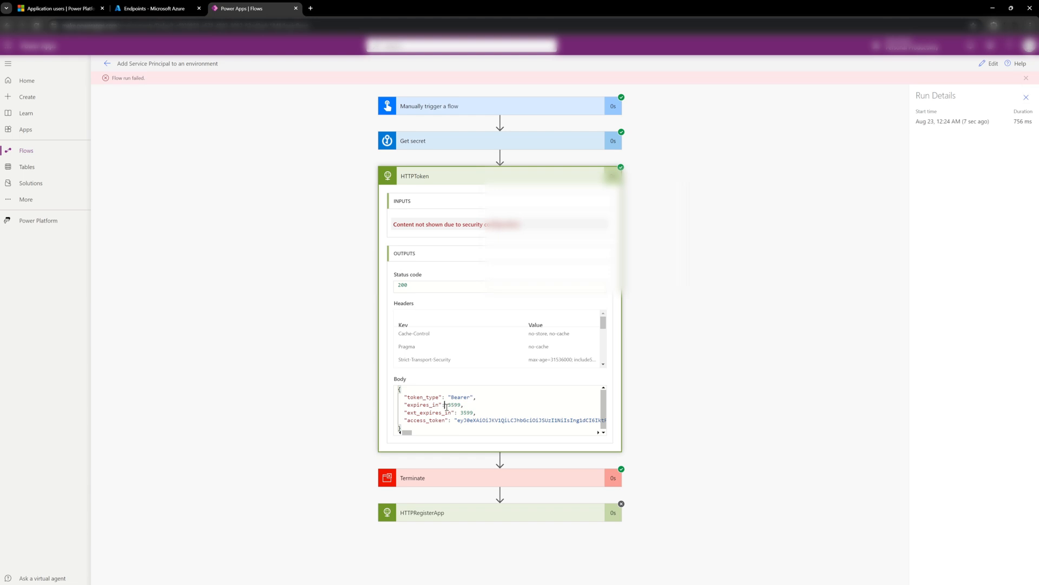
{"action": "left_click", "coordinate": [445, 406]}
{"action": "key", "text": "ctrl+a"}
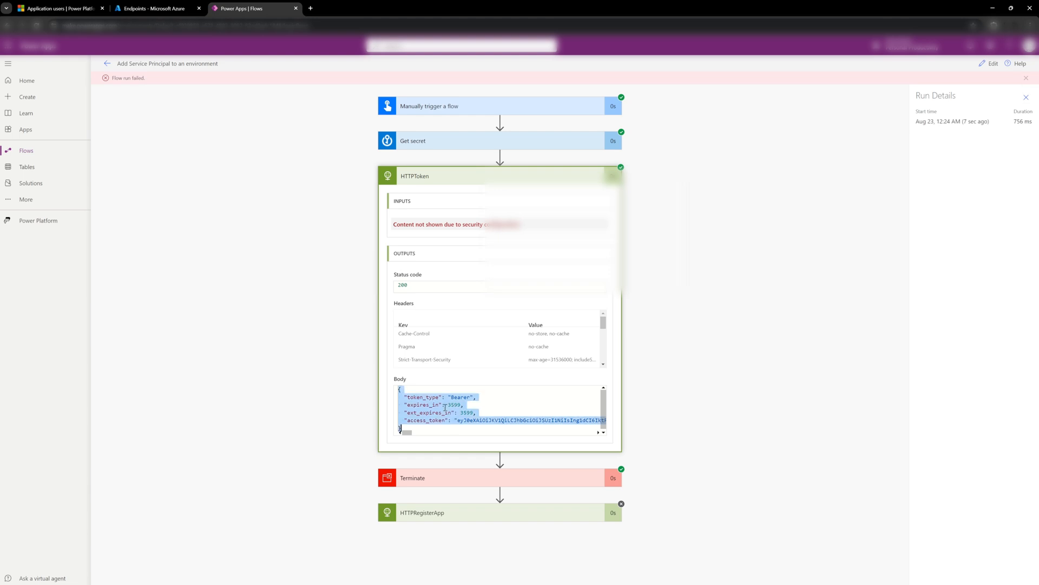
Return to editing the flow and insert a Parse JSON action directly after HTTPToken.
{"action": "left_click", "coordinate": [986, 67]}
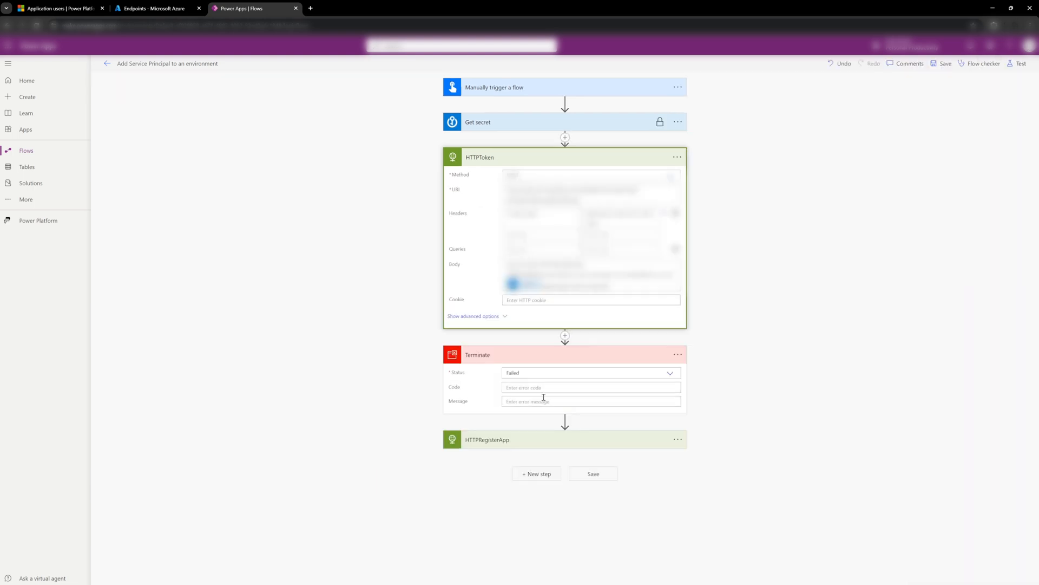
{"action": "left_click", "coordinate": [565, 336]}
{"action": "left_click", "coordinate": [567, 344]}
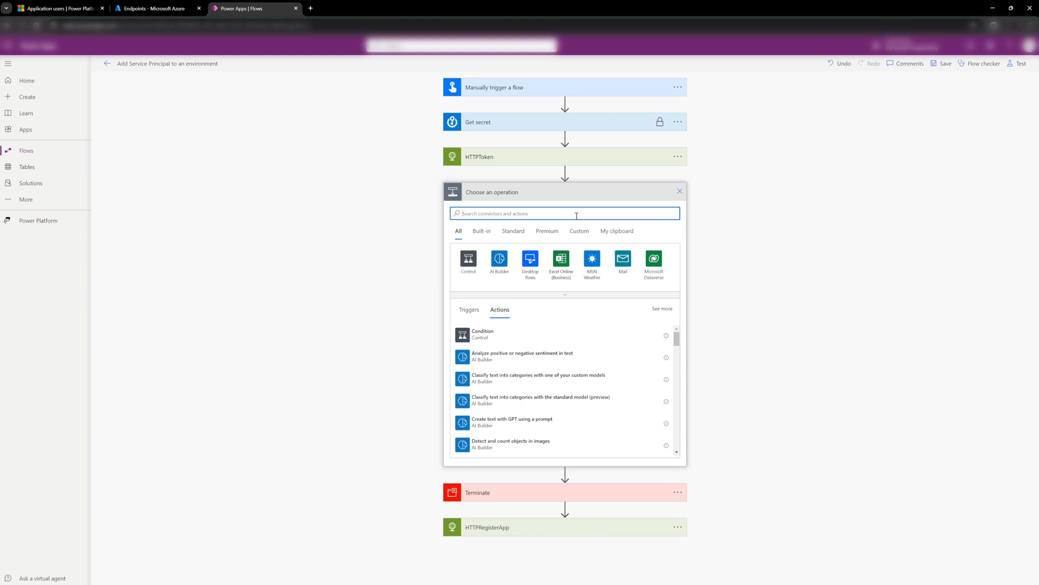
{"action": "type", "text": "parse"}
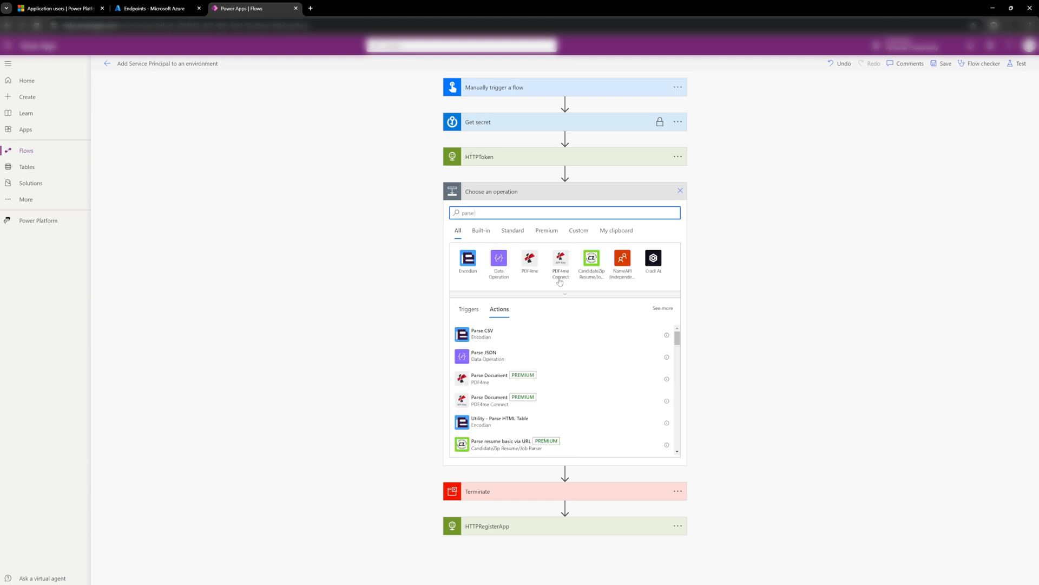
{"action": "left_click", "coordinate": [492, 358]}
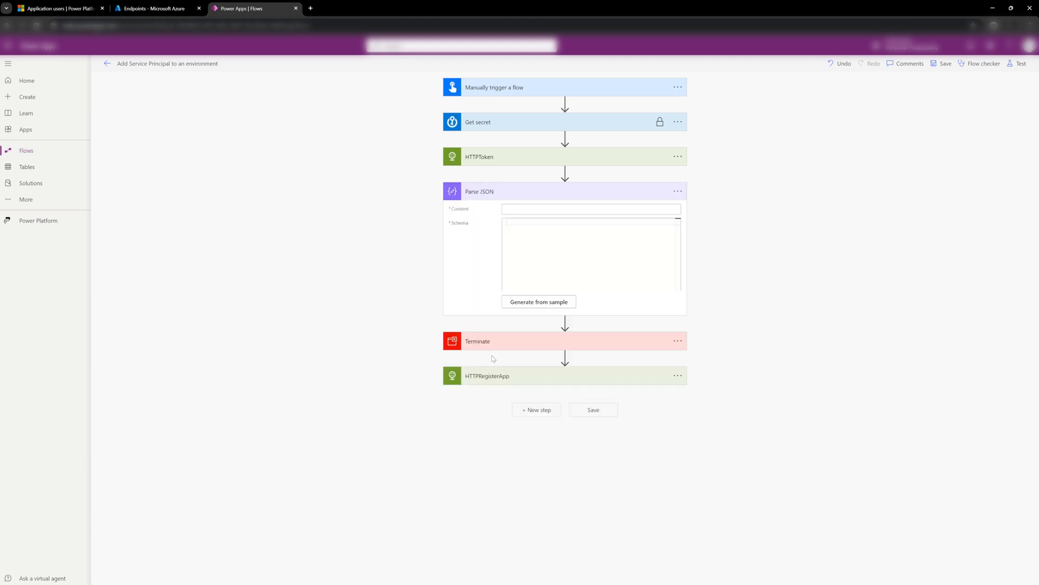
Set Parse JSON's content to HTTPToken's Body and generate its schema from the copied token response, including the access token.
{"action": "left_click", "coordinate": [538, 209]}
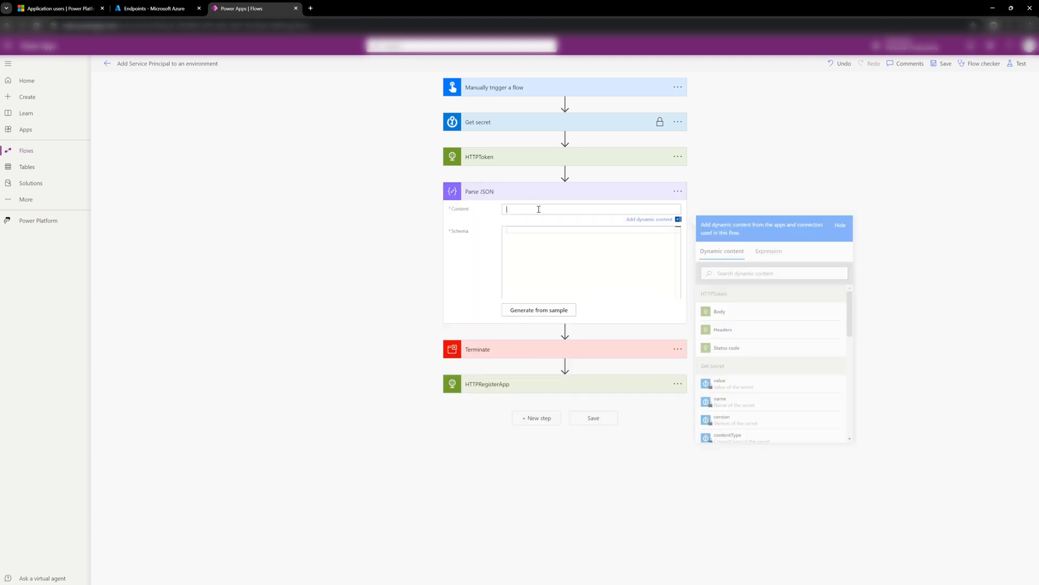
{"action": "left_click", "coordinate": [720, 312]}
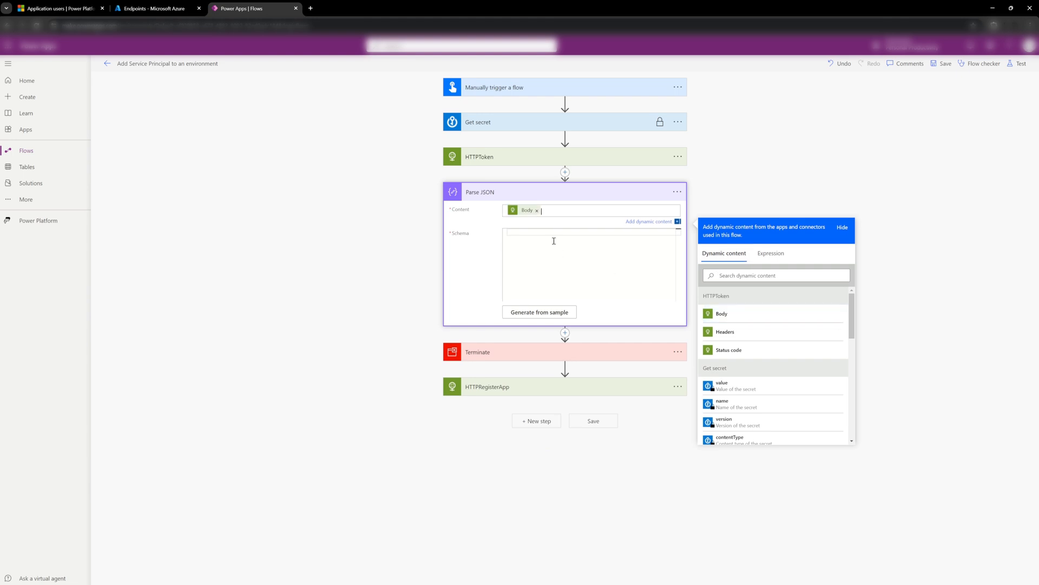
{"action": "left_click", "coordinate": [530, 313]}
{"action": "key", "text": "ctrl+v"}
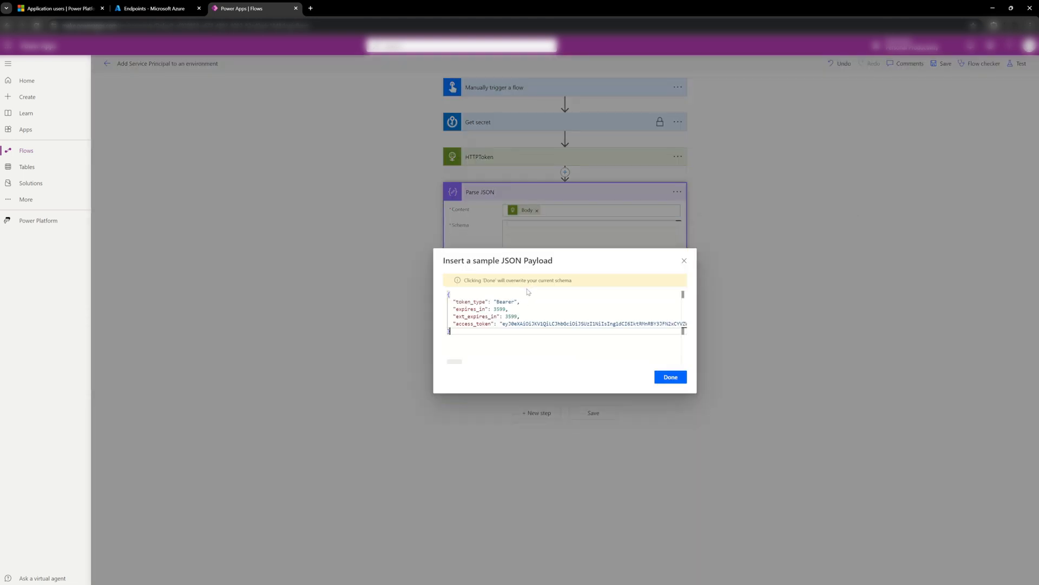
{"action": "left_click", "coordinate": [670, 369]}
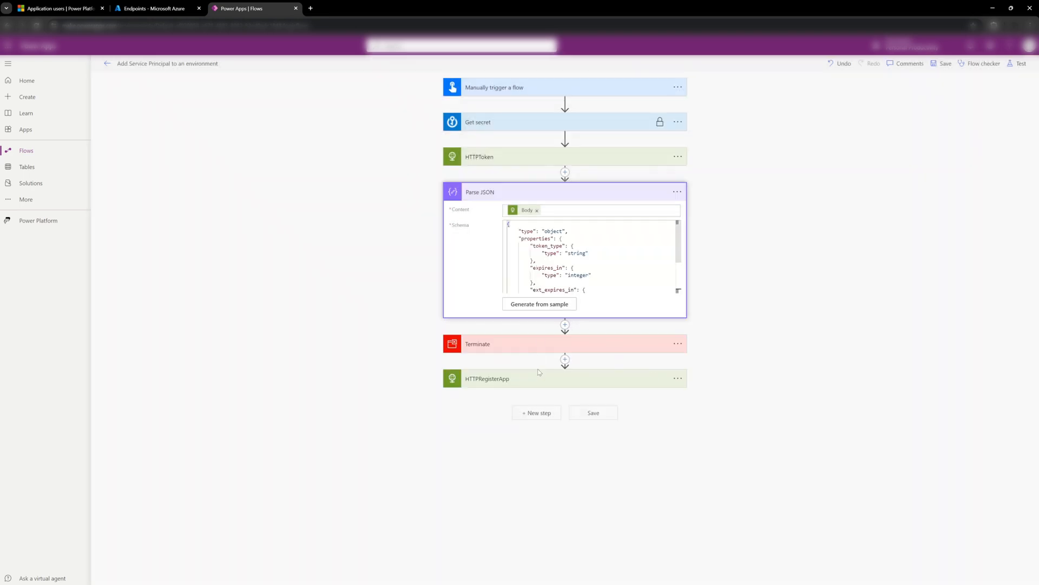
Move Terminate below HTTPRegisterApp and set that HTTP action's Authorization header to Bearer followed by Parse JSON's access_token.
{"action": "left_click_drag", "start_coordinate": [548, 350], "coordinate": [549, 394]}
{"action": "left_click", "coordinate": [571, 343]}
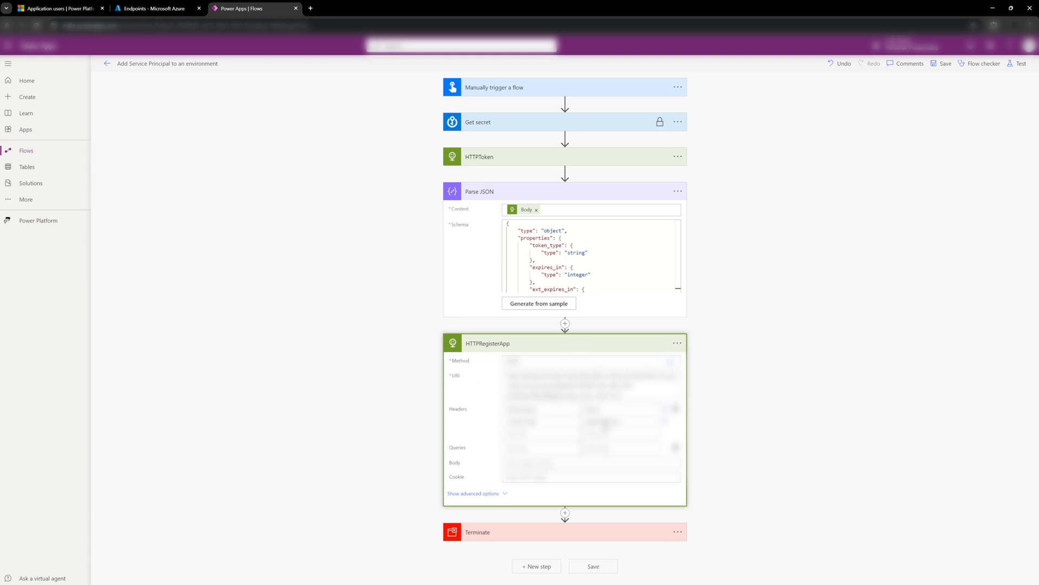
{"action": "left_click", "coordinate": [609, 413]}
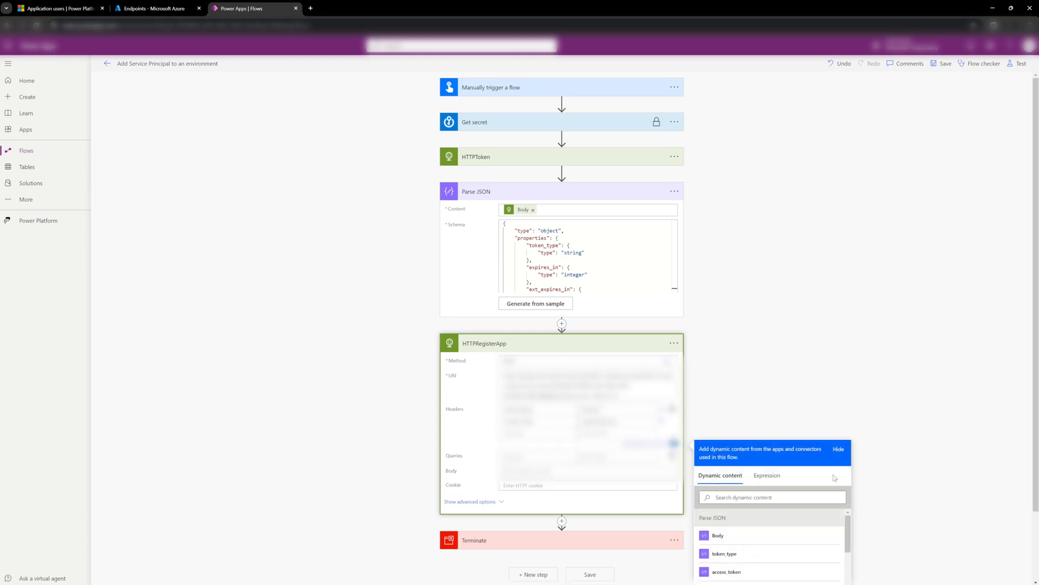
{"action": "scroll", "coordinate": [761, 544], "scroll_direction": "down", "scroll_amount": 1}
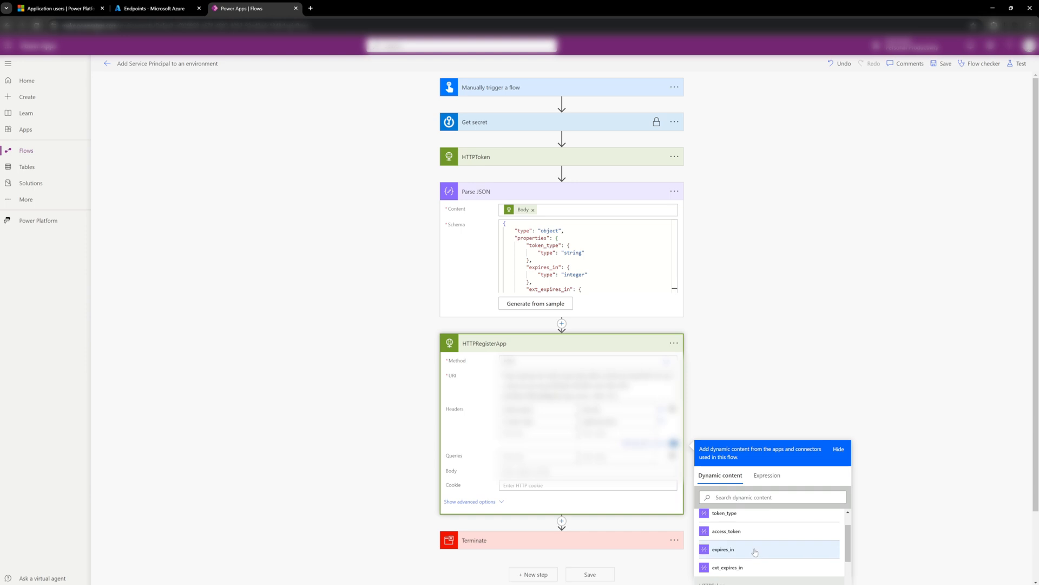
{"action": "left_click", "coordinate": [755, 537]}
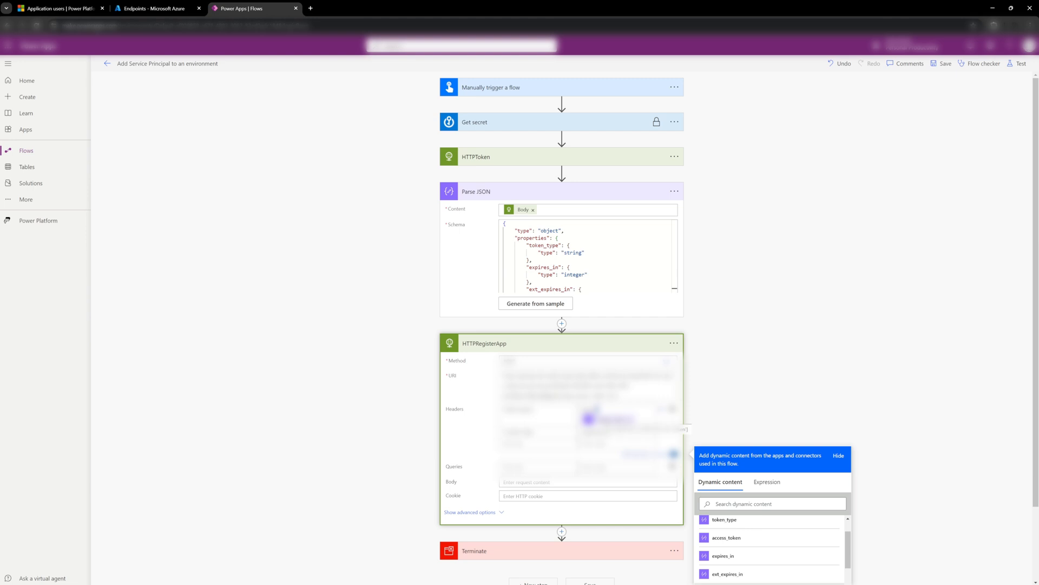
Give HTTPRegisterApp a JSON body whose servicePrincipalAppId is App2's application (client) ID, taken from its Azure app registration.
{"action": "left_click", "coordinate": [525, 482]}
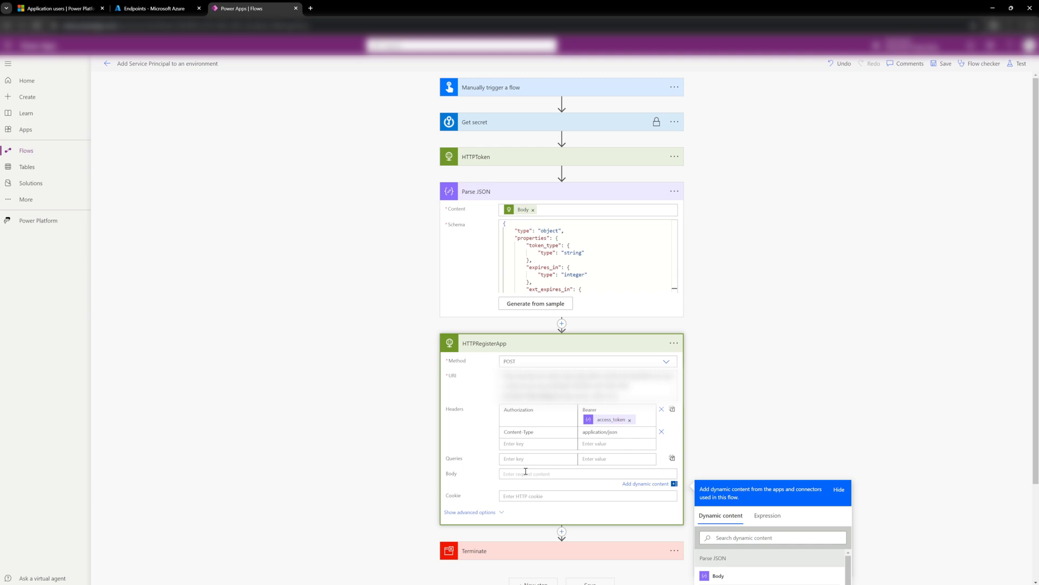
{"action": "type", "text": "{   \"servicePrincipalAppId\": \"AzureAD_App_Registration_ClientID\" }"}
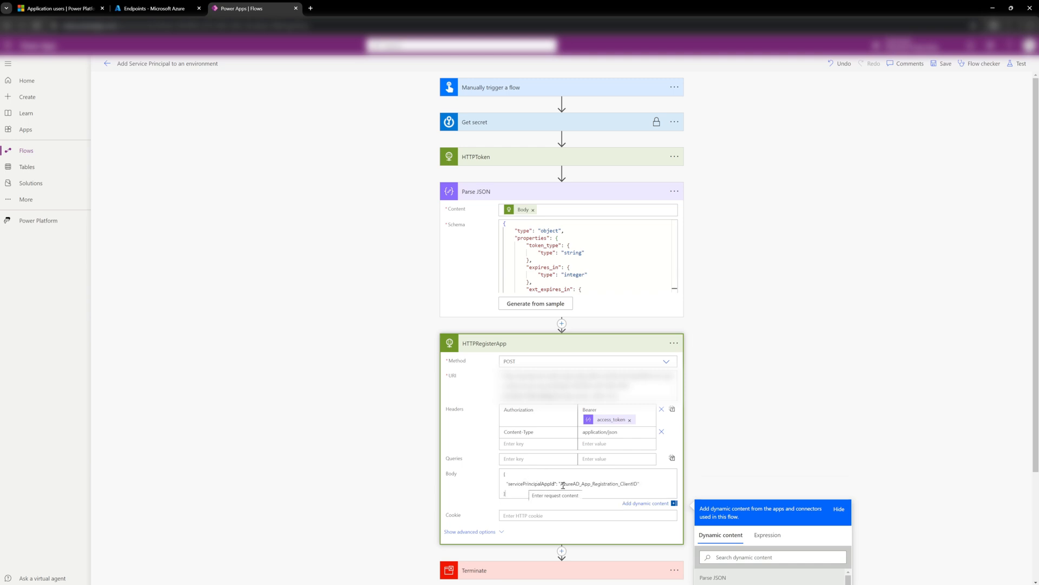
{"action": "left_click_drag", "start_coordinate": [561, 484], "coordinate": [639, 484]}
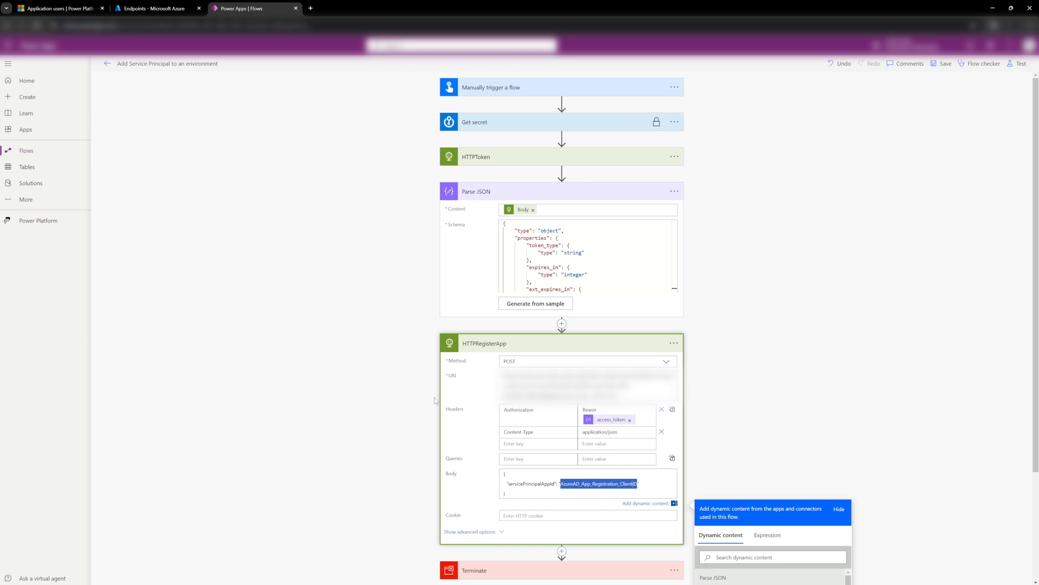
{"action": "left_click", "coordinate": [156, 10]}
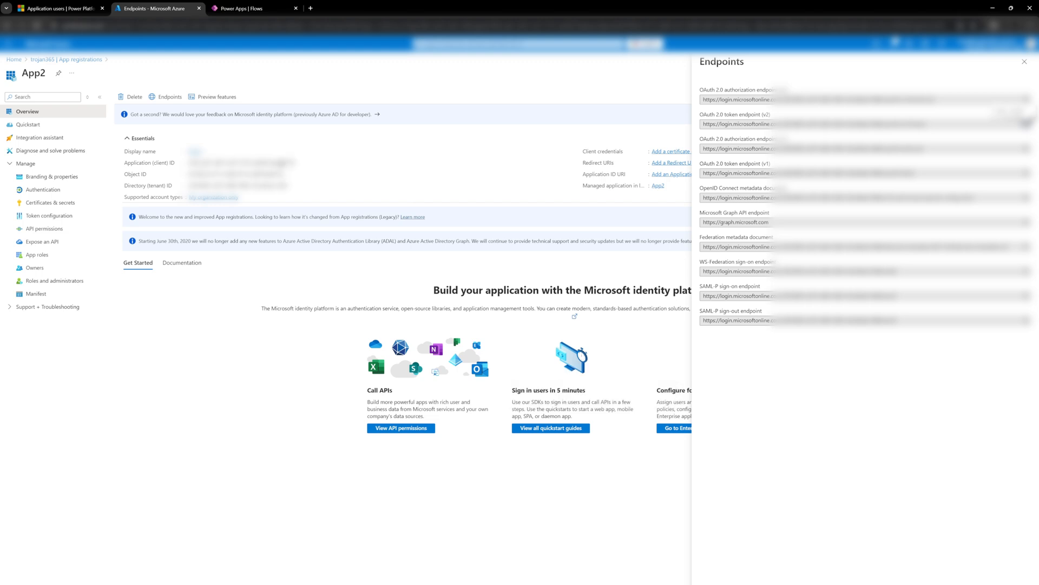
{"action": "left_click", "coordinate": [251, 9]}
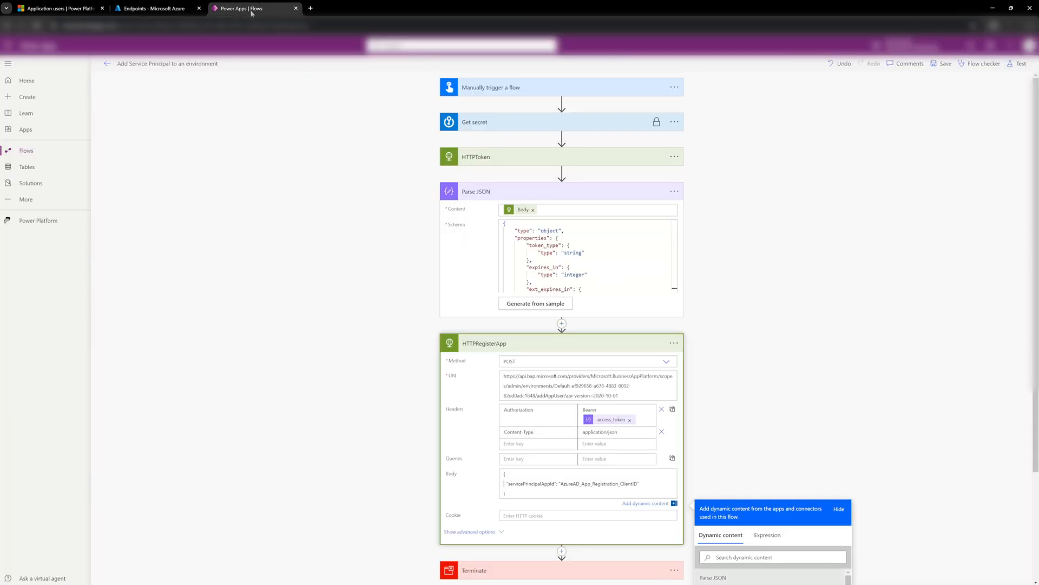
{"action": "left_click_drag", "start_coordinate": [562, 487], "coordinate": [639, 485]}
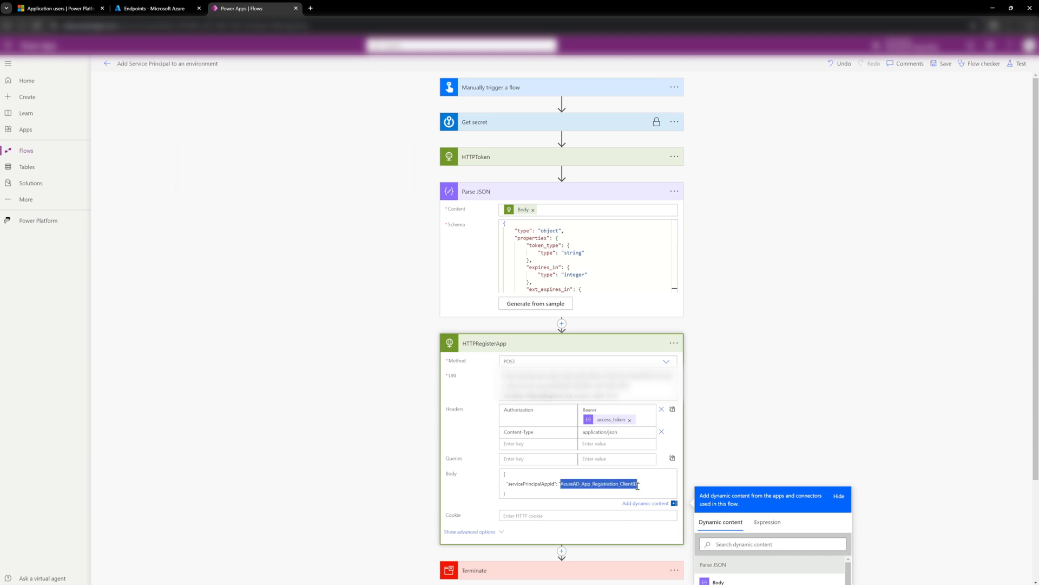
{"action": "key", "text": "ctrl+v"}
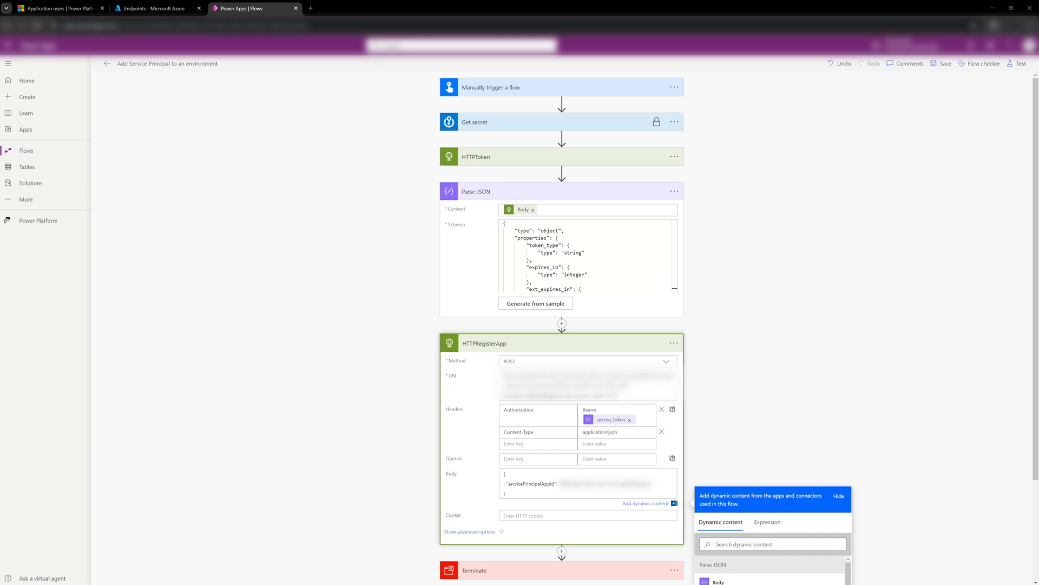
Review the Personal Productivity environment's application users in the Power Platform admin center, and return to the flow.
{"action": "left_click", "coordinate": [318, 10]}
{"action": "left_click", "coordinate": [81, 8]}
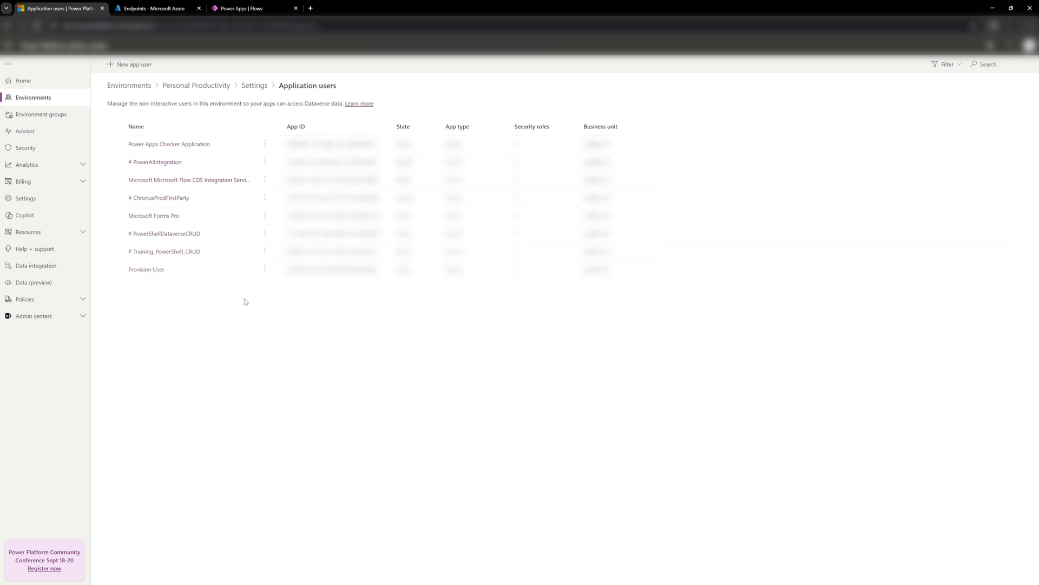
{"action": "left_click", "coordinate": [251, 4]}
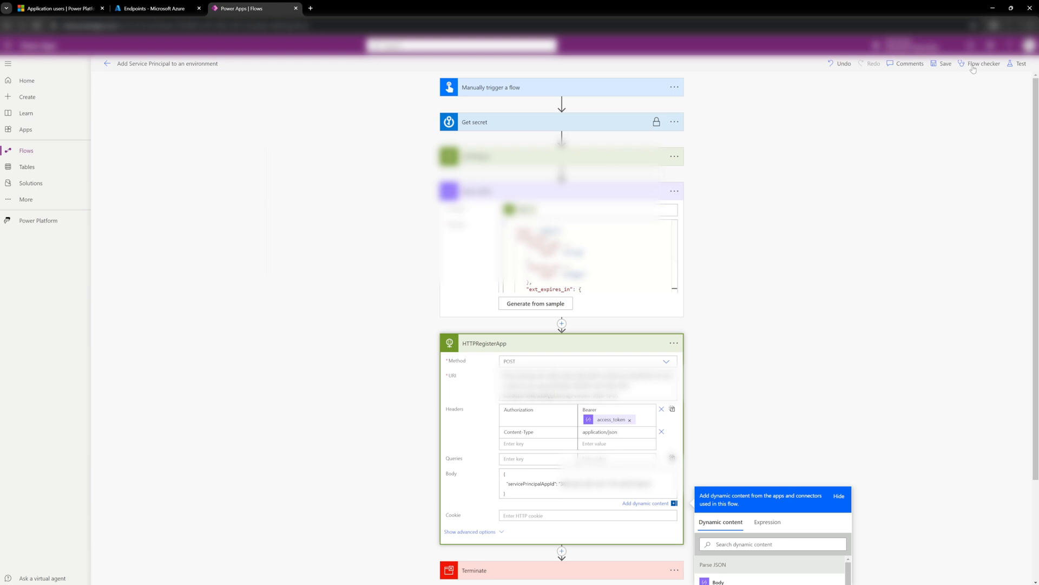
{"action": "left_click", "coordinate": [945, 65]}
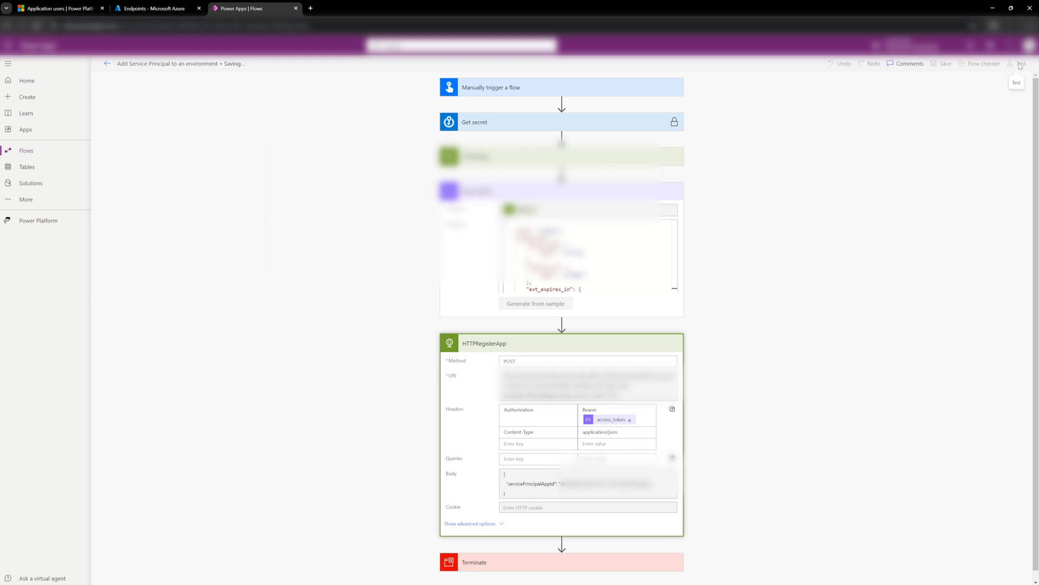
{"action": "left_click", "coordinate": [1020, 64]}
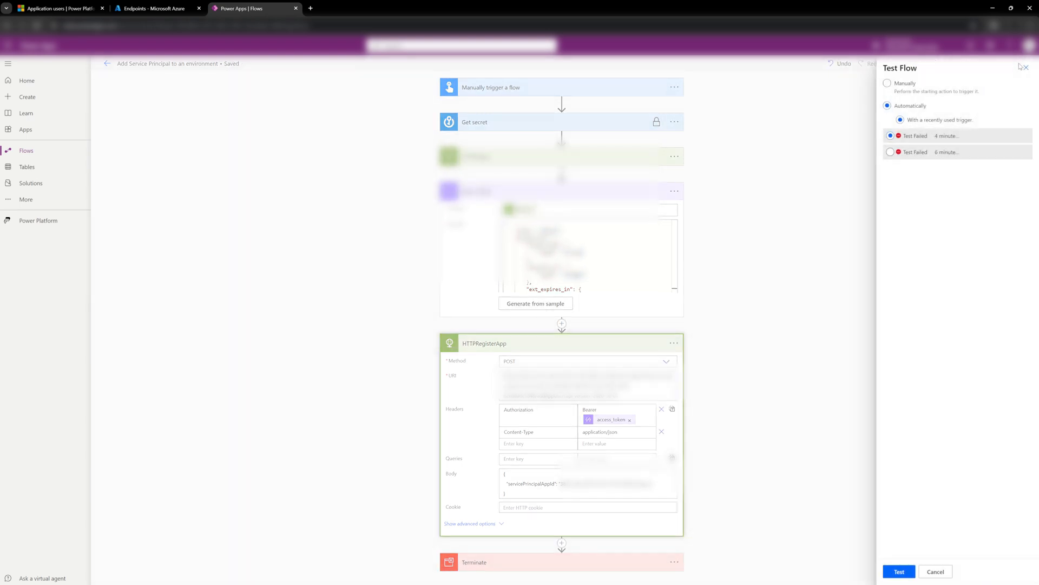
{"action": "left_click", "coordinate": [722, 331]}
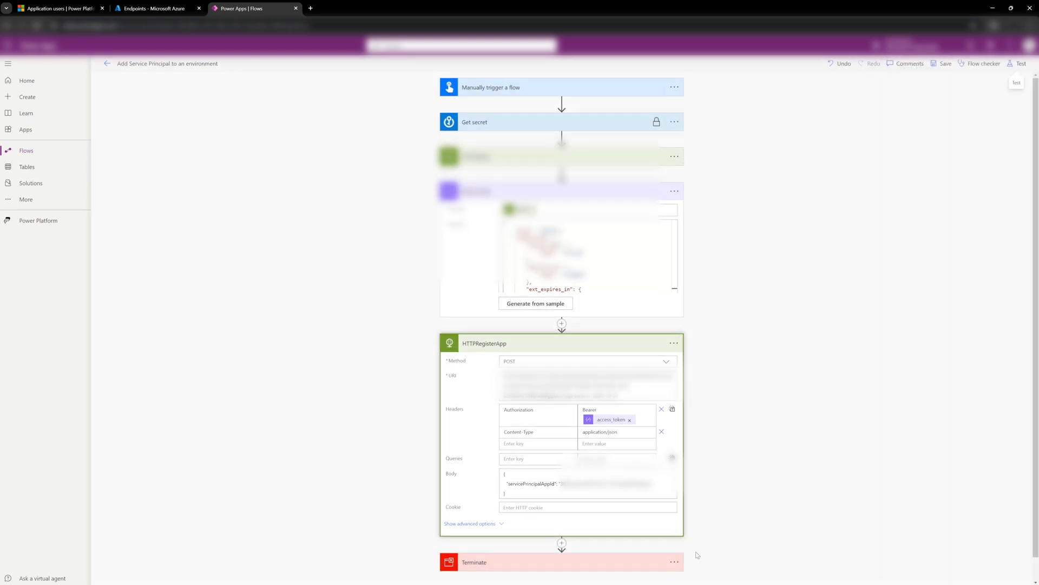
Delete the Terminate action from the end of the flow.
{"action": "left_click", "coordinate": [674, 561]}
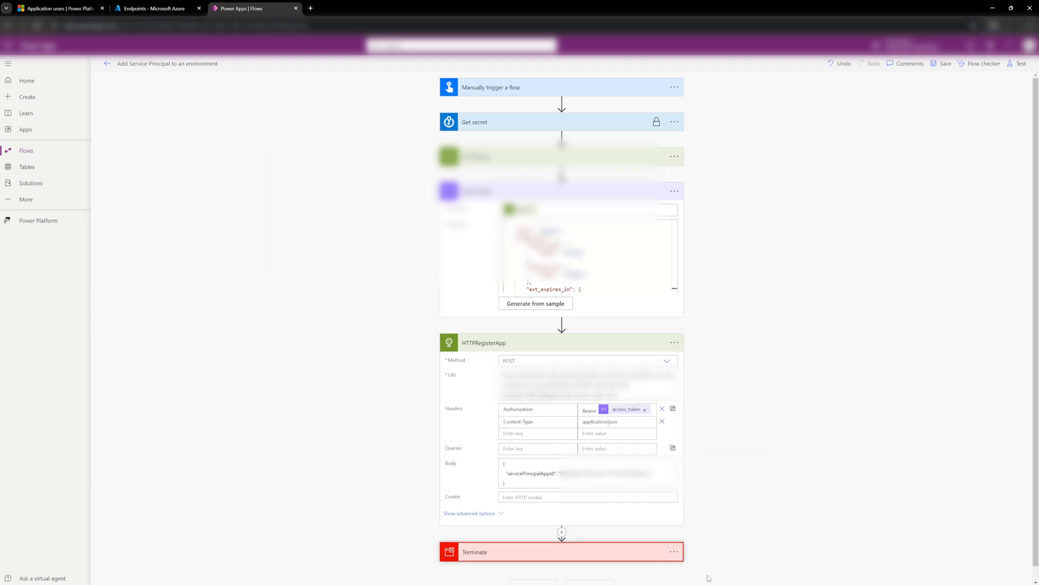
{"action": "left_click", "coordinate": [706, 574]}
{"action": "left_click", "coordinate": [572, 340]}
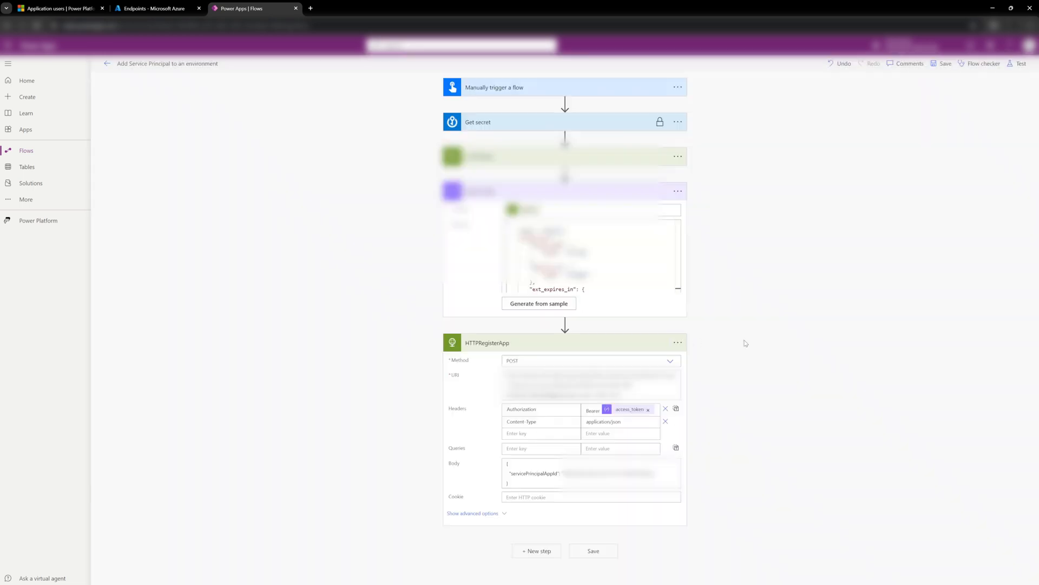
Save the flow and test it automatically with the most recently used trigger.
{"action": "left_click", "coordinate": [938, 68]}
{"action": "left_click", "coordinate": [1020, 65]}
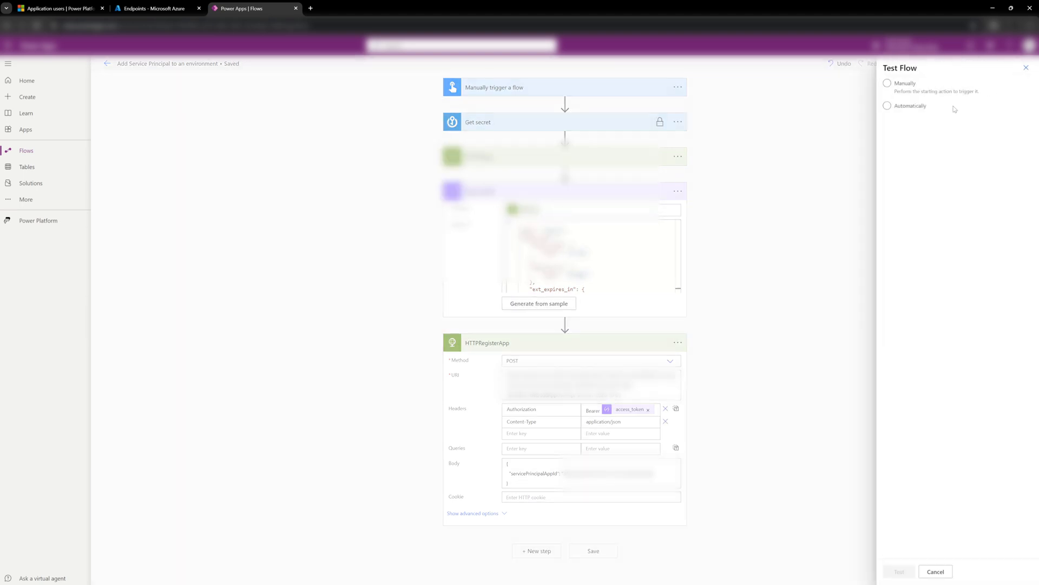
{"action": "left_click", "coordinate": [929, 106]}
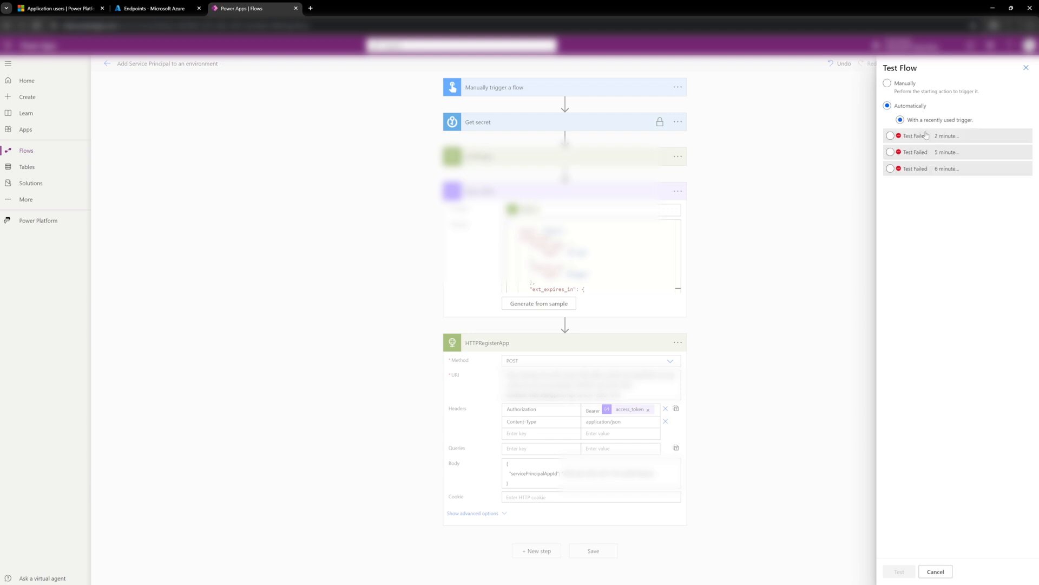
{"action": "left_click", "coordinate": [926, 136]}
{"action": "left_click", "coordinate": [900, 571]}
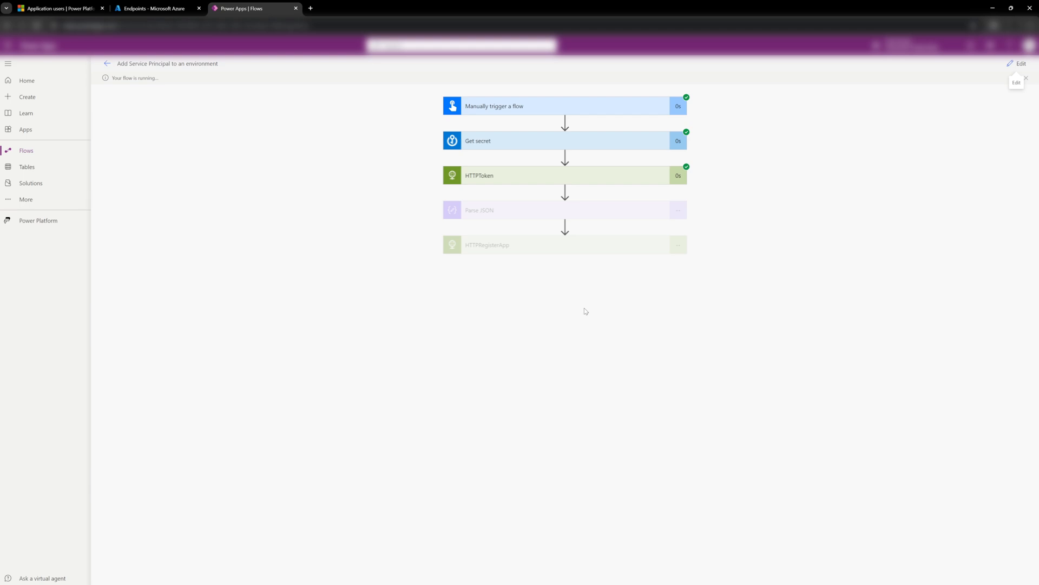
Examine HTTPRegisterApp's run details, in particular the status code in its outputs.
{"action": "left_click", "coordinate": [617, 246]}
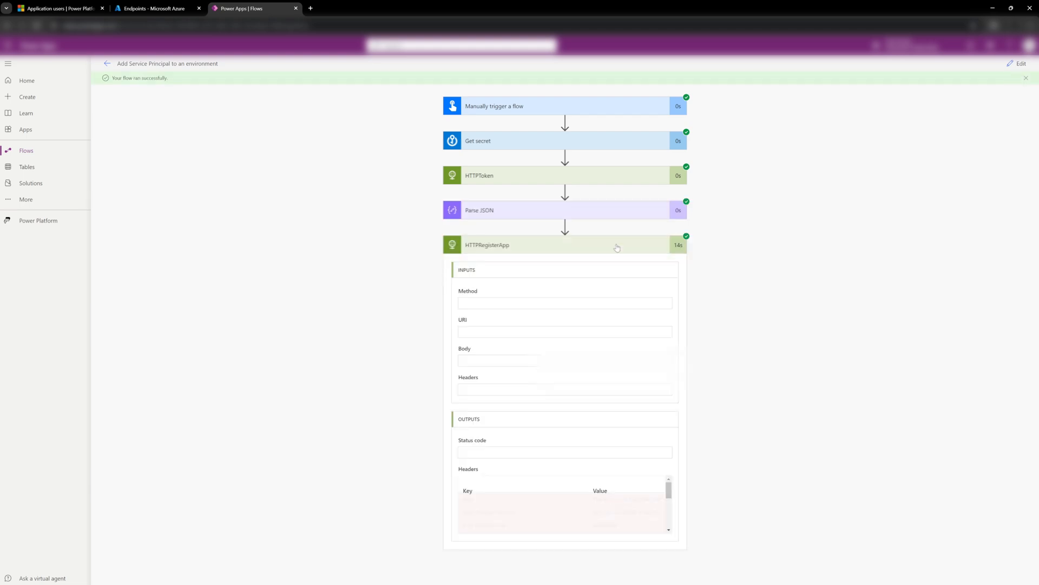
{"action": "left_click_drag", "start_coordinate": [482, 490], "coordinate": [437, 495]}
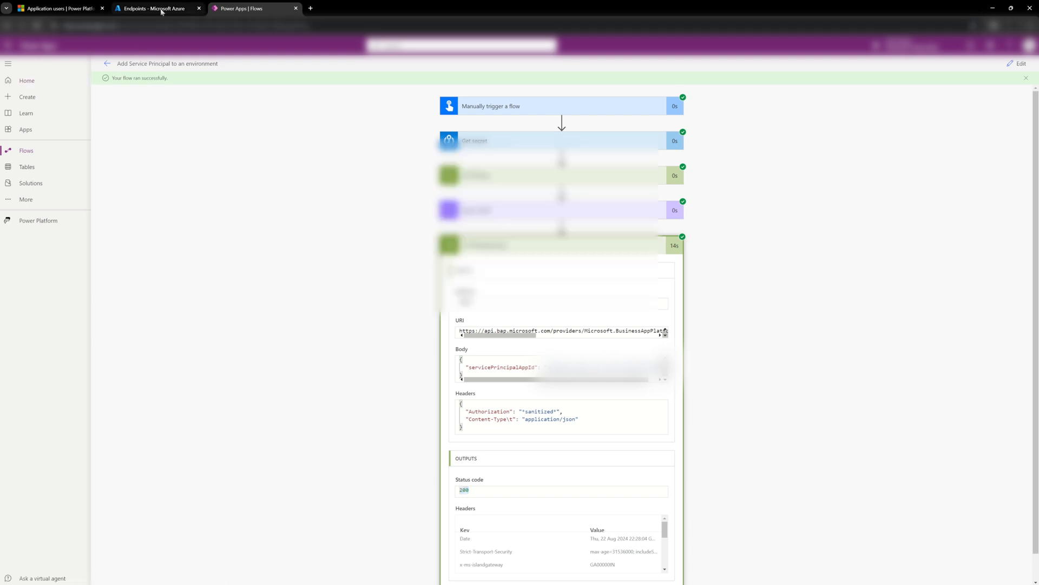
Check App2's application user details and assigned security role in the Personal Productivity environment, and return to HTTPRegisterApp's run details.
{"action": "left_click", "coordinate": [38, 8]}
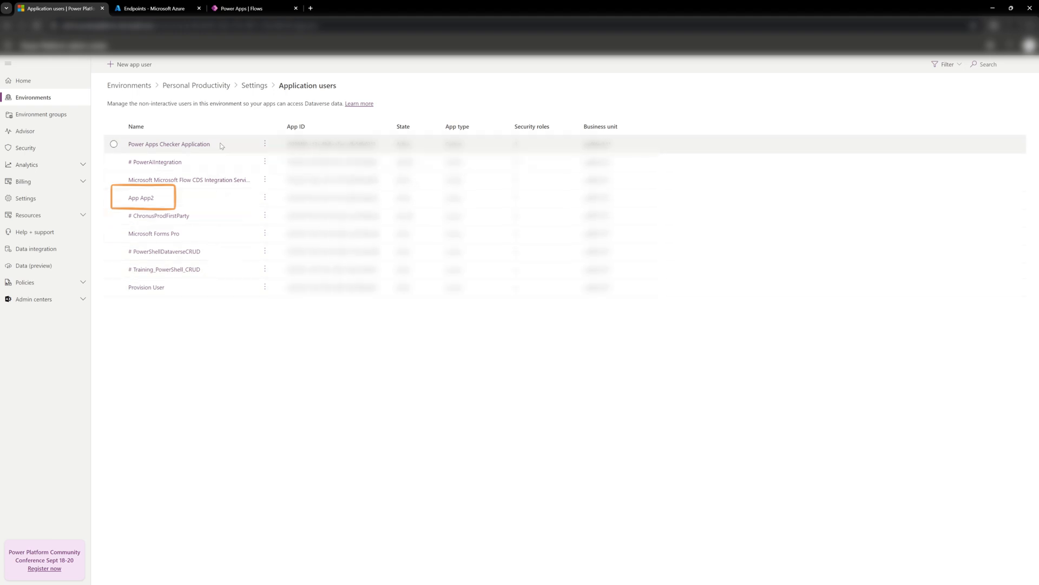
{"action": "left_click", "coordinate": [128, 202]}
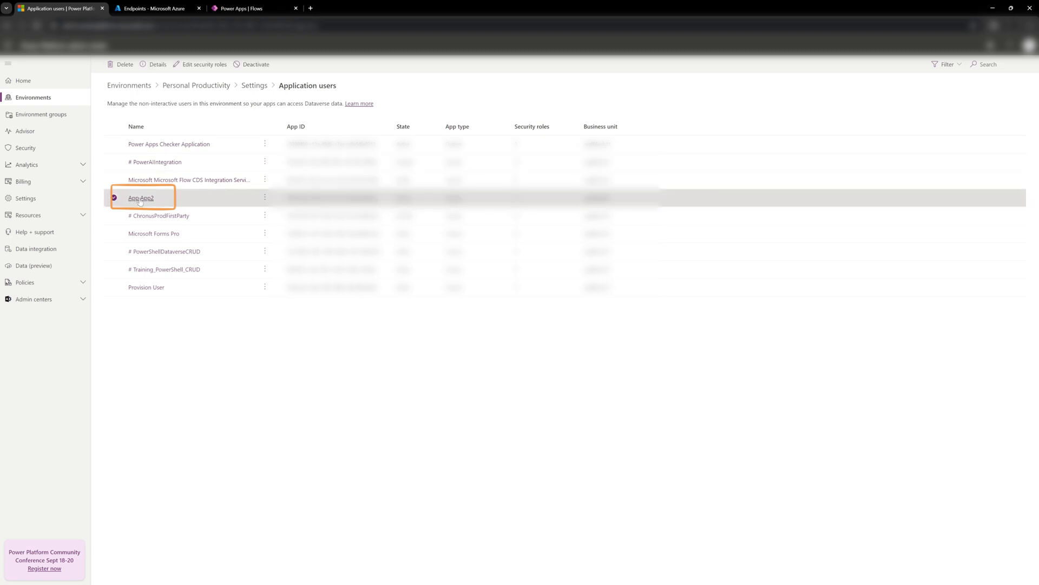
{"action": "left_click", "coordinate": [140, 198]}
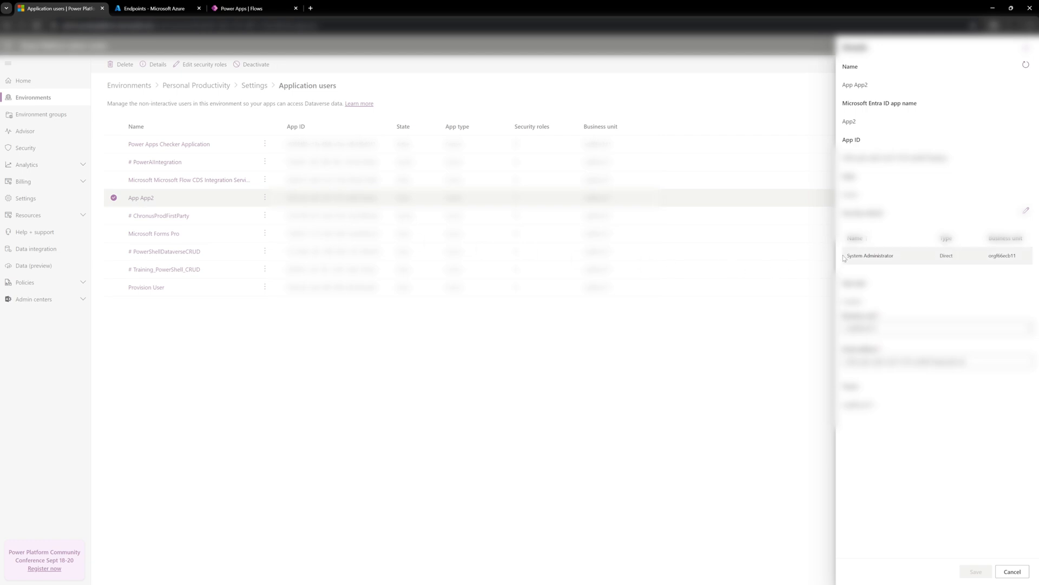
{"action": "left_click_drag", "start_coordinate": [847, 255], "coordinate": [896, 258]}
{"action": "left_click", "coordinate": [893, 263]}
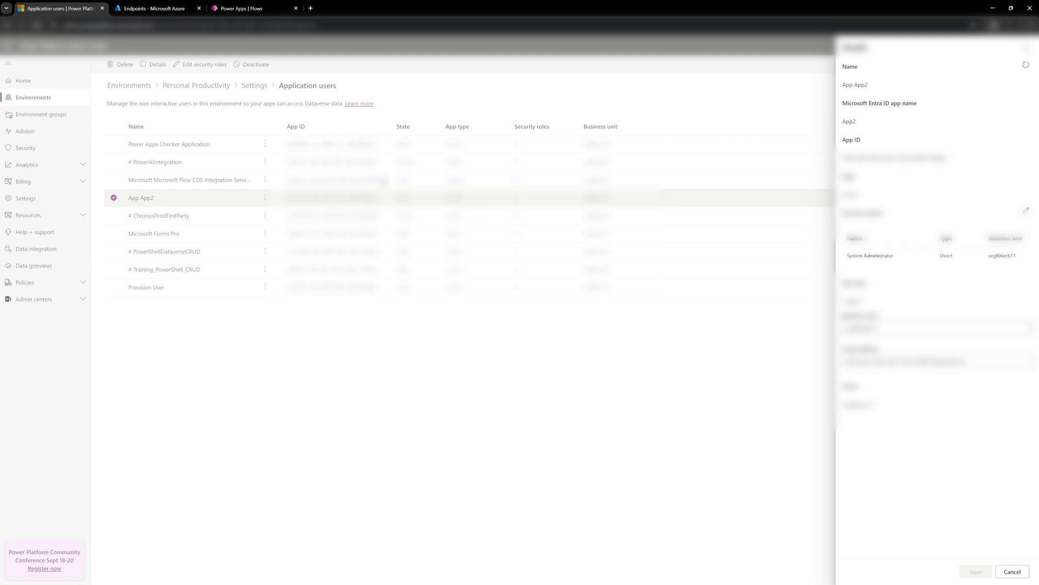
{"action": "left_click", "coordinate": [242, 6]}
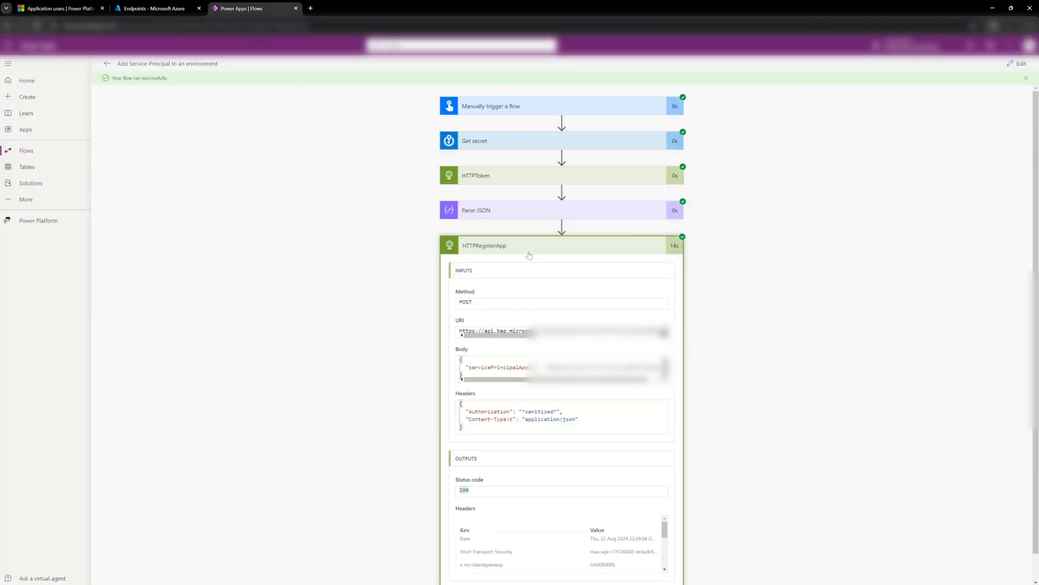
{"action": "scroll", "coordinate": [529, 255], "scroll_direction": "down", "scroll_amount": 1}
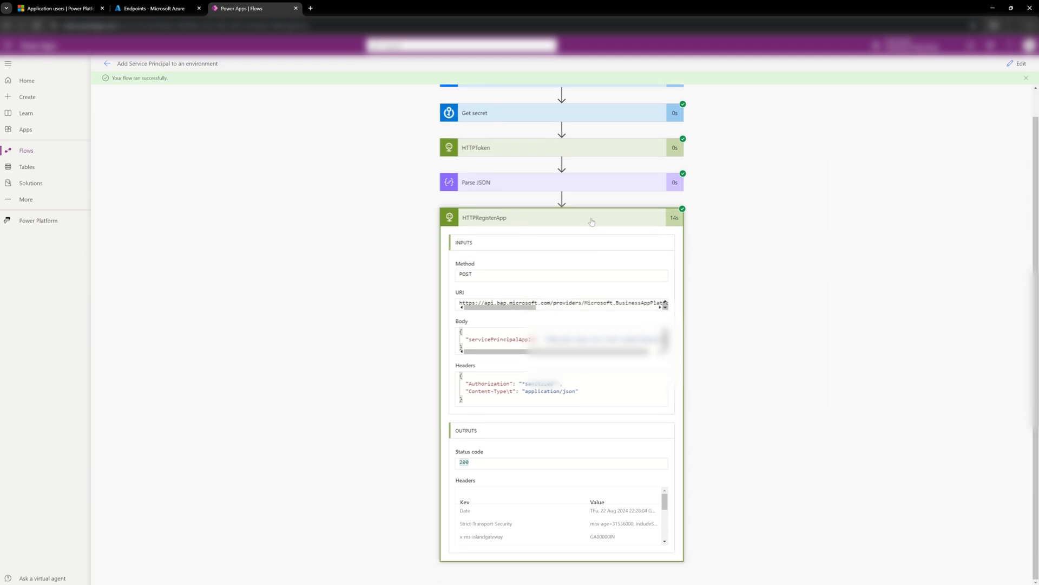